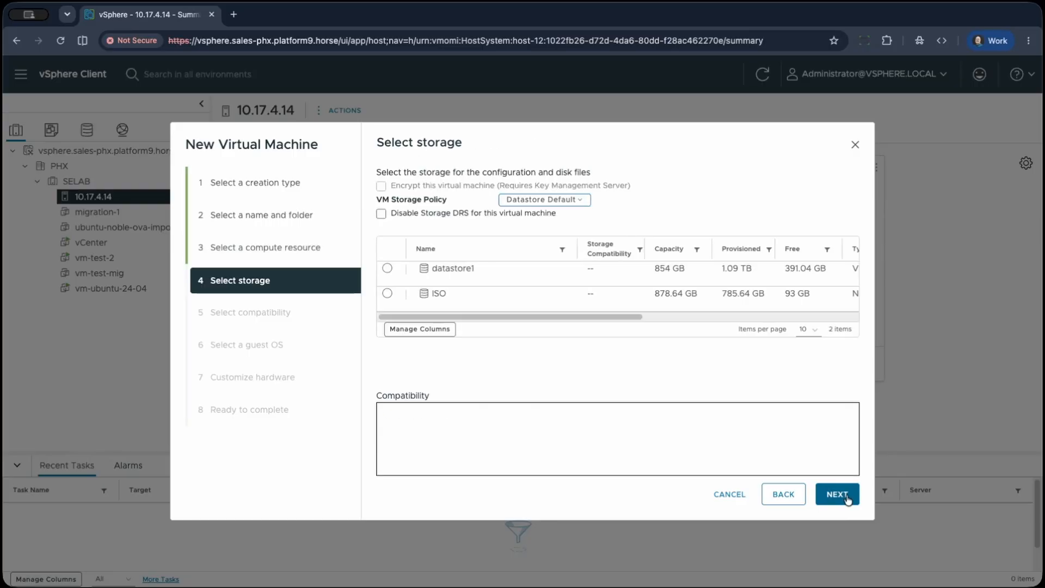
Keep datastore1 and ESXi 8.0 U2 and later compatibility, and set the guest OS to Linux, Ubuntu Linux (64-bit).
{"action": "left_click", "coordinate": [841, 505]}
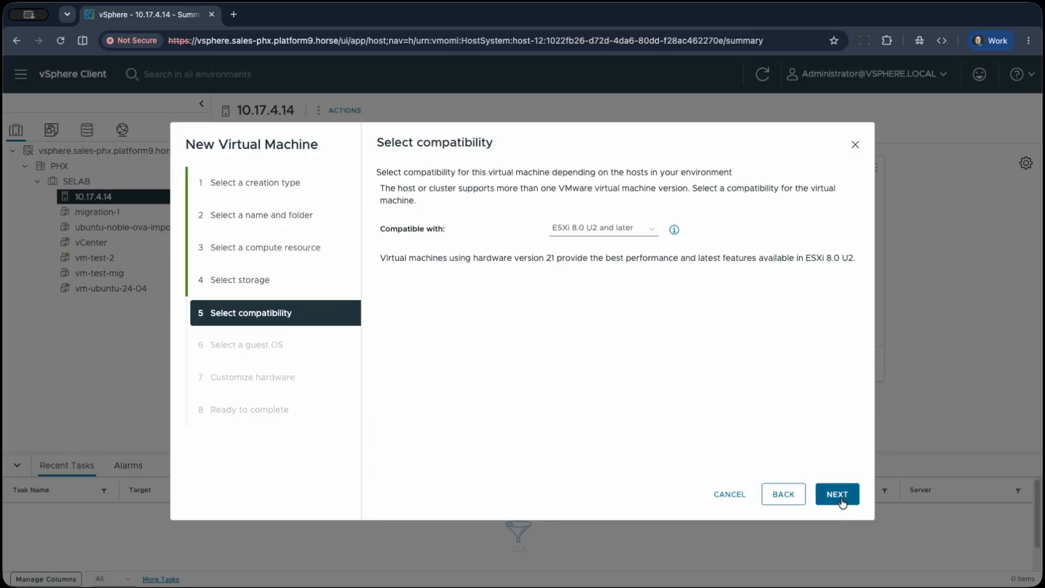
{"action": "left_click", "coordinate": [841, 505]}
{"action": "left_click", "coordinate": [531, 245]}
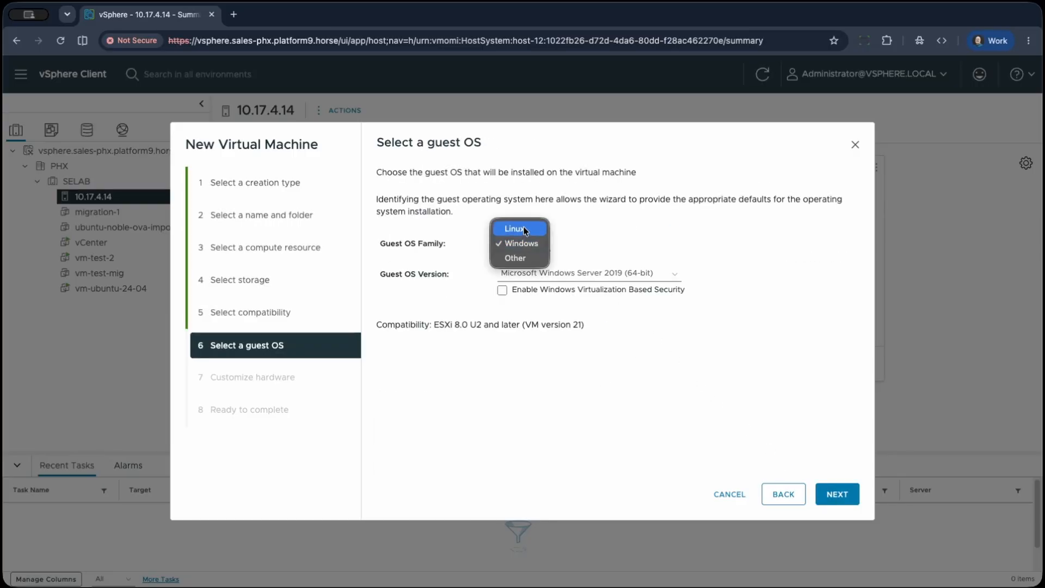
{"action": "left_click", "coordinate": [524, 227]}
{"action": "left_click", "coordinate": [547, 275]}
{"action": "scroll", "coordinate": [553, 347], "scroll_direction": "down", "scroll_amount": 10}
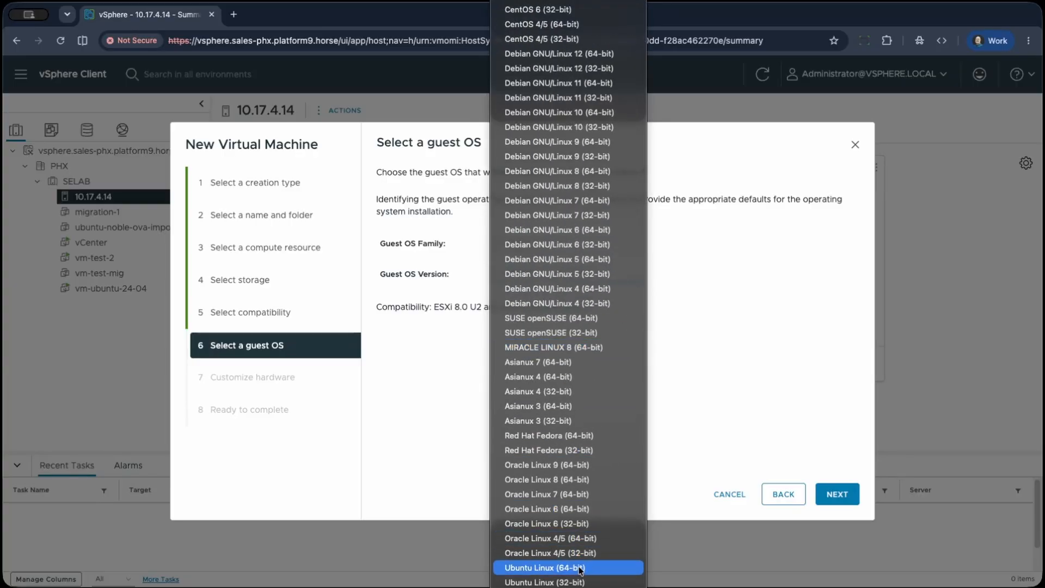
{"action": "left_click", "coordinate": [581, 568]}
{"action": "left_click", "coordinate": [846, 496]}
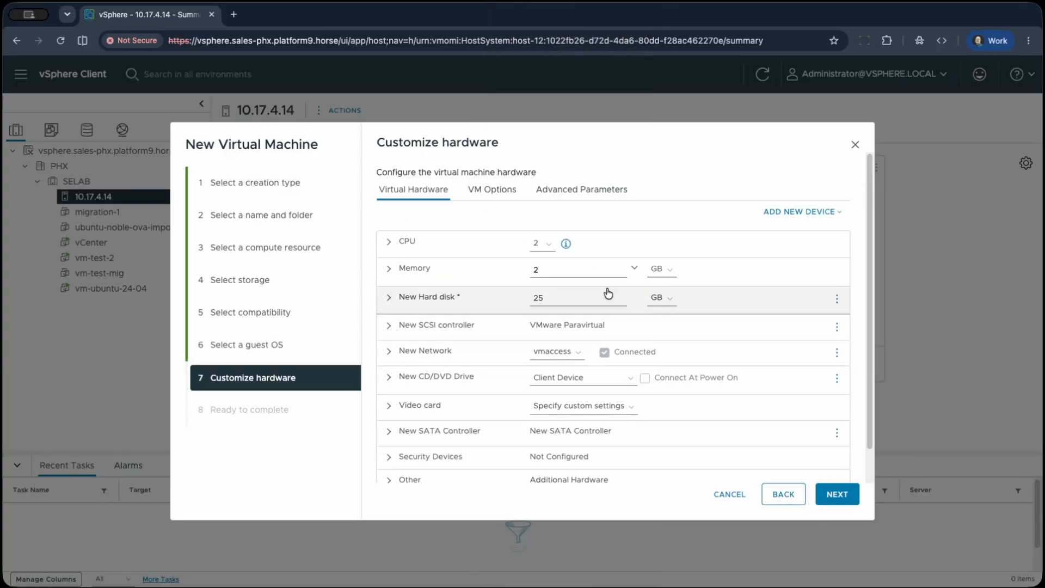
Set the virtual machine's CPU count to 8 and its memory to 32 GB.
{"action": "left_click", "coordinate": [536, 242]}
{"action": "left_click", "coordinate": [540, 333]}
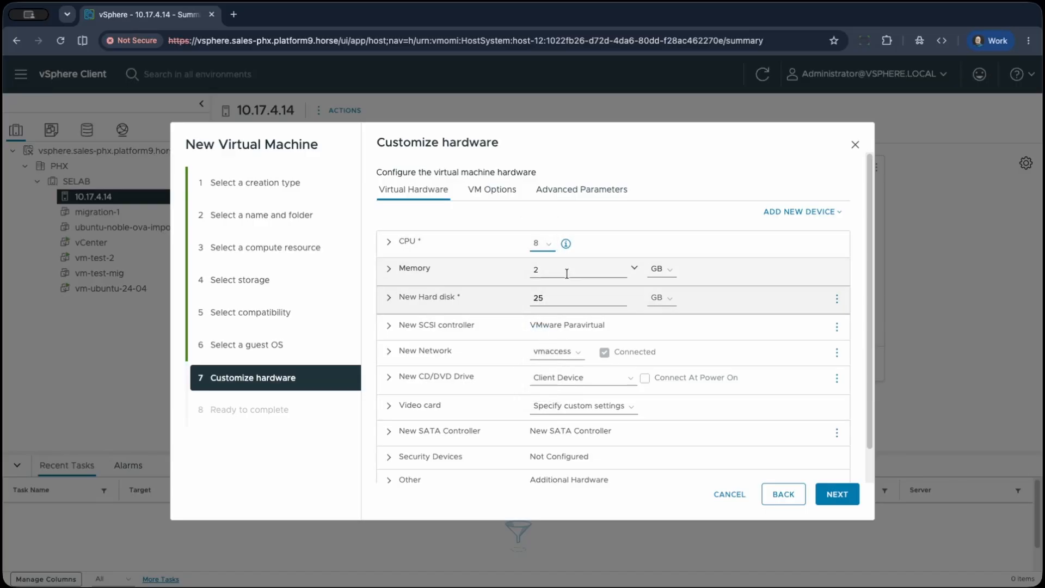
{"action": "key", "text": "Tab"}
{"action": "type", "text": "32"}
Set the new hard disk's size to 160 GB and change its disk provisioning type.
{"action": "key", "text": "Tab"}
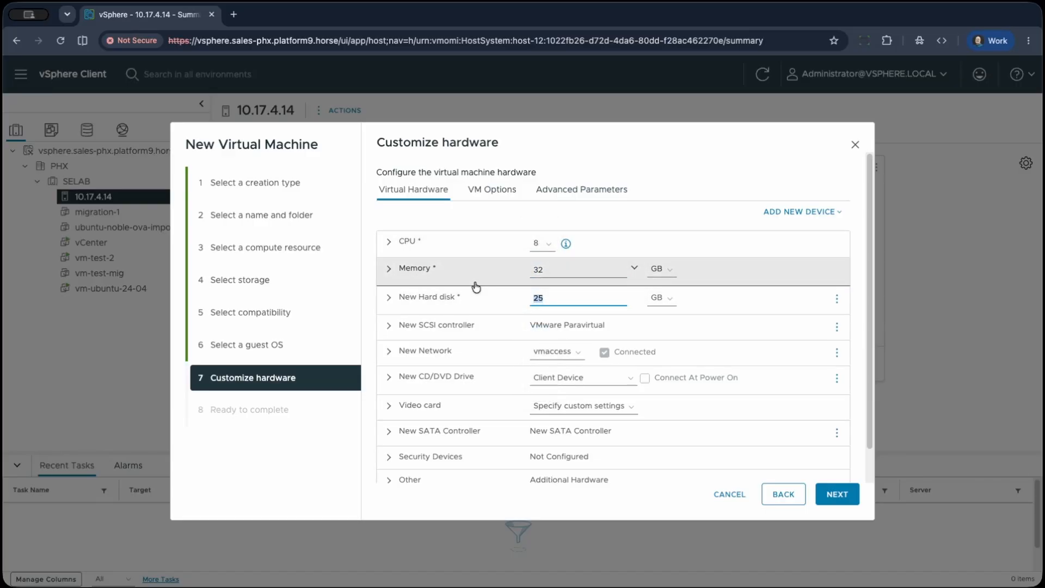
{"action": "type", "text": "160"}
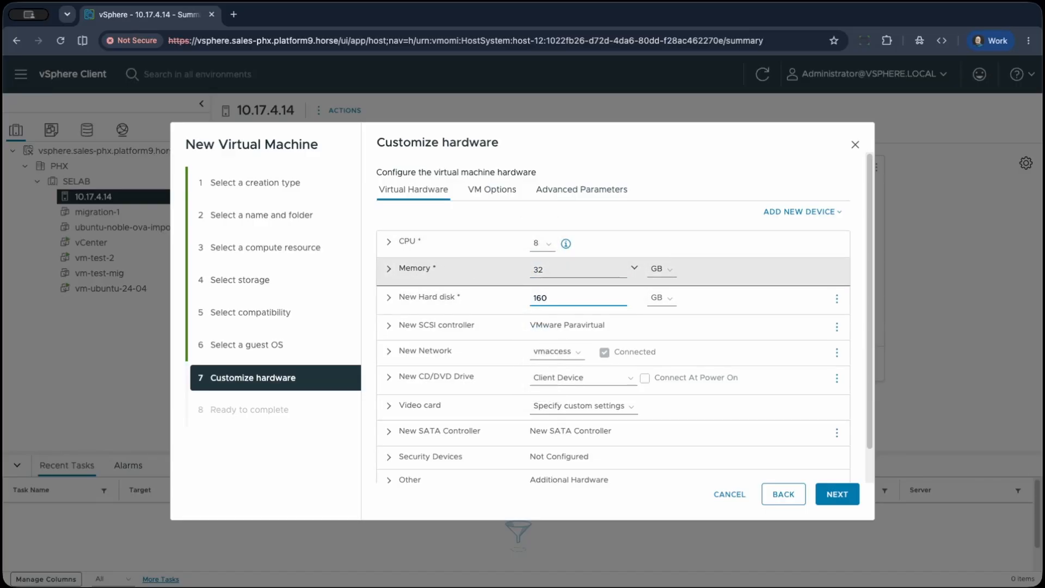
{"action": "left_click", "coordinate": [389, 297]}
{"action": "left_click", "coordinate": [583, 439]}
{"action": "left_click", "coordinate": [577, 461]}
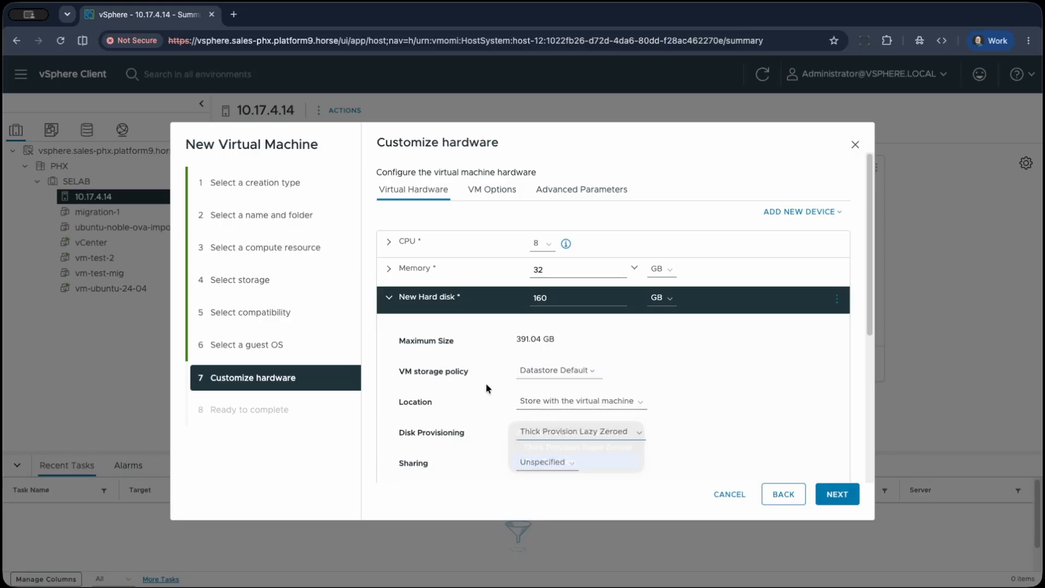
{"action": "left_click", "coordinate": [389, 298]}
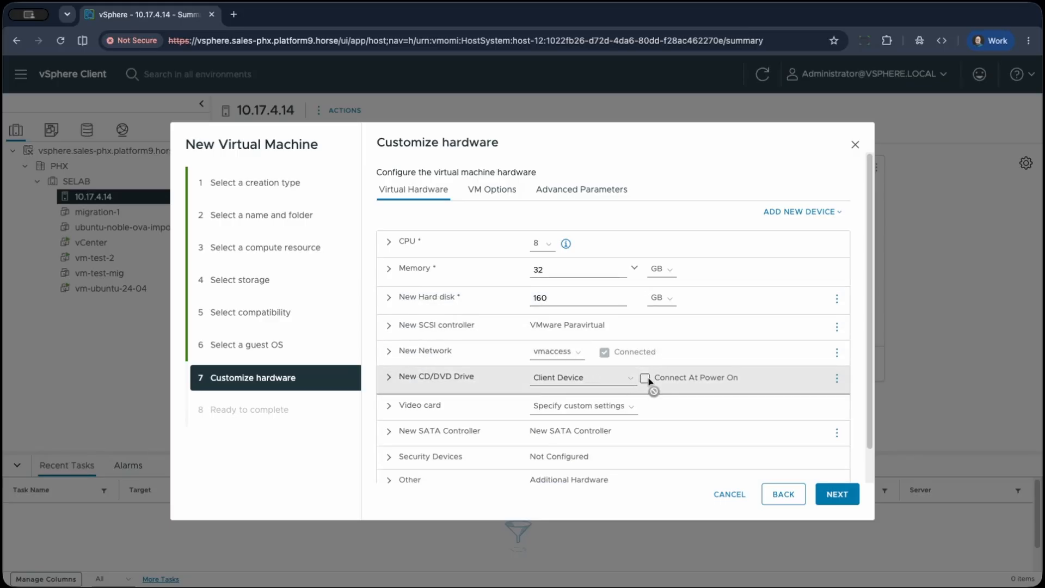
Attach ubuntu-24.04.4-live-server-amd64.iso from the ISO datastore to the CD/DVD drive and have it connect at power on.
{"action": "left_click", "coordinate": [389, 377]}
{"action": "left_click", "coordinate": [572, 377]}
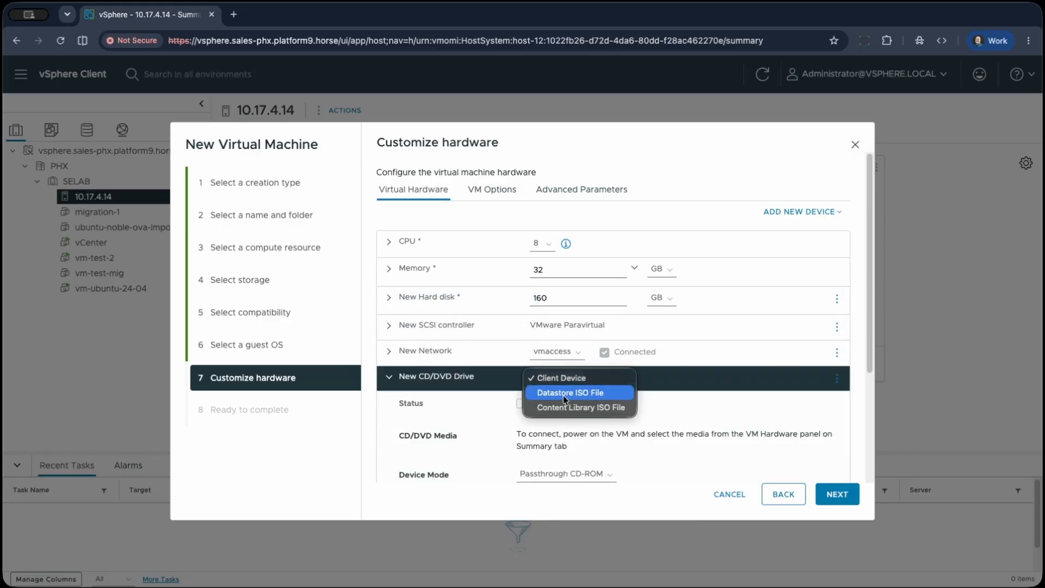
{"action": "left_click", "coordinate": [539, 392]}
{"action": "double_click", "coordinate": [399, 313]}
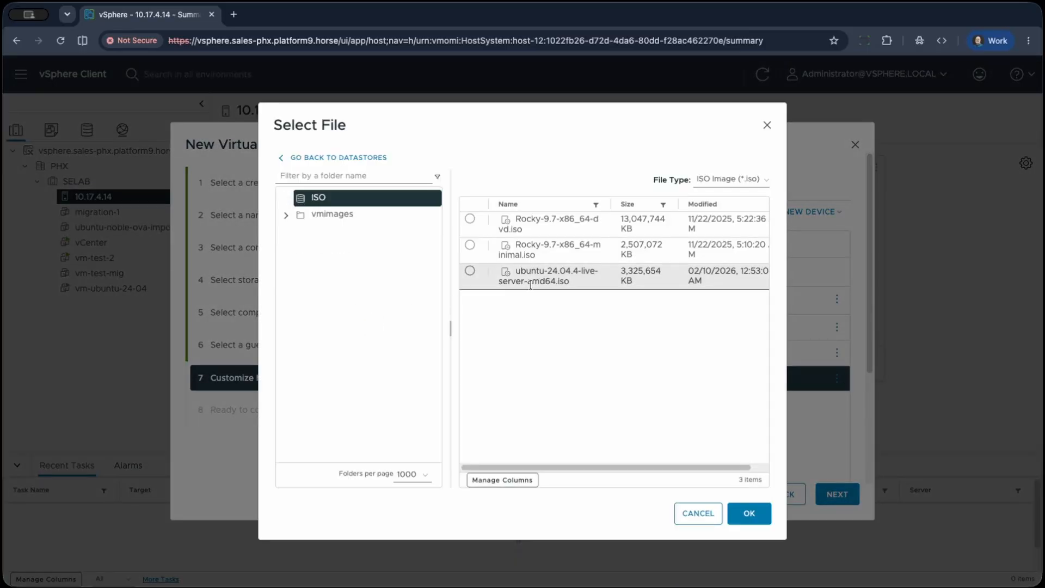
{"action": "left_click", "coordinate": [470, 270]}
{"action": "left_click", "coordinate": [733, 506]}
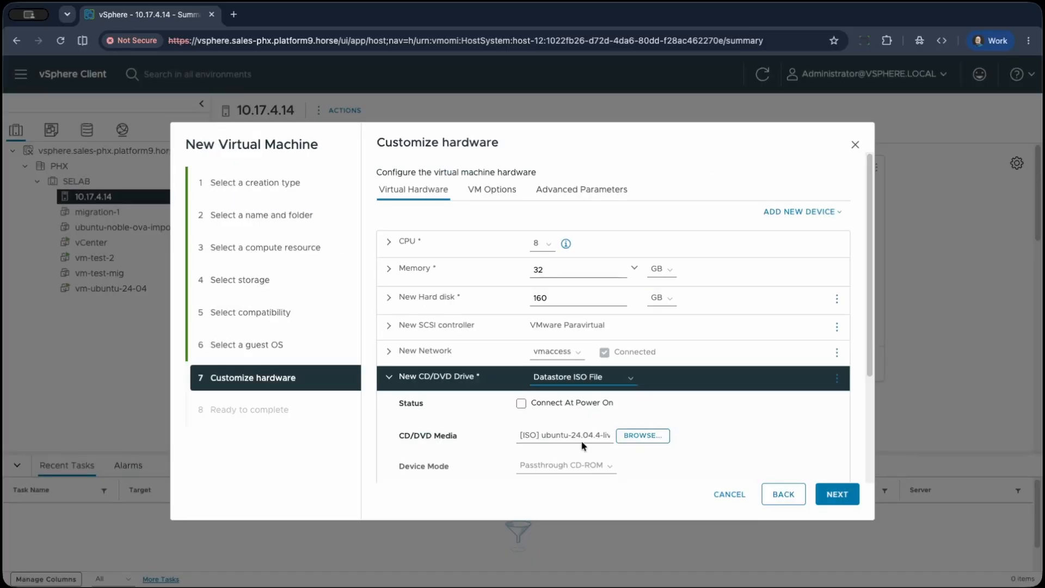
{"action": "left_click", "coordinate": [520, 404]}
Accept the customized hardware and finish creating the first virtual machine.
{"action": "scroll", "coordinate": [699, 415], "scroll_direction": "down", "scroll_amount": 3}
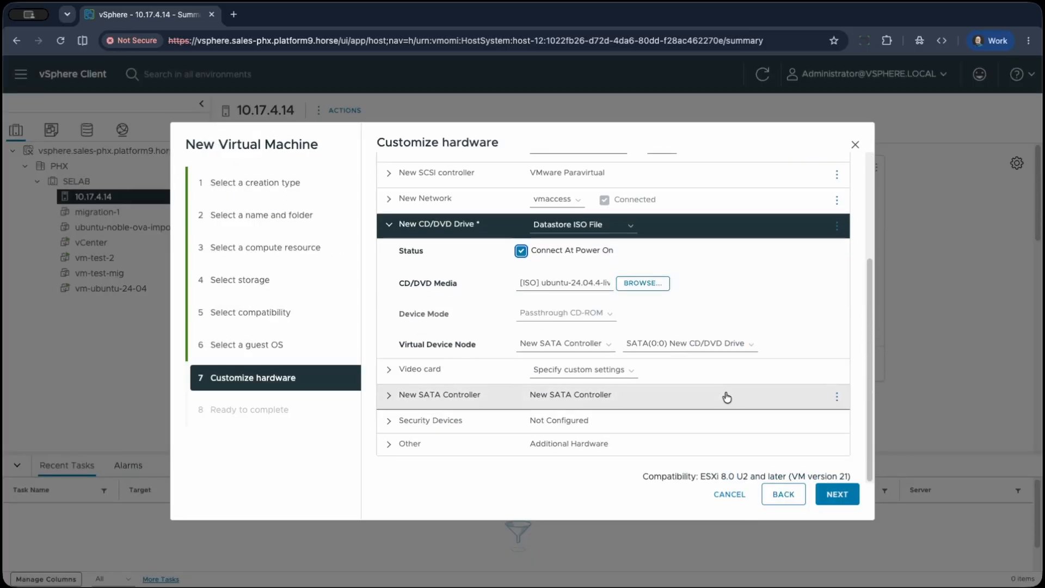
{"action": "left_click", "coordinate": [840, 495]}
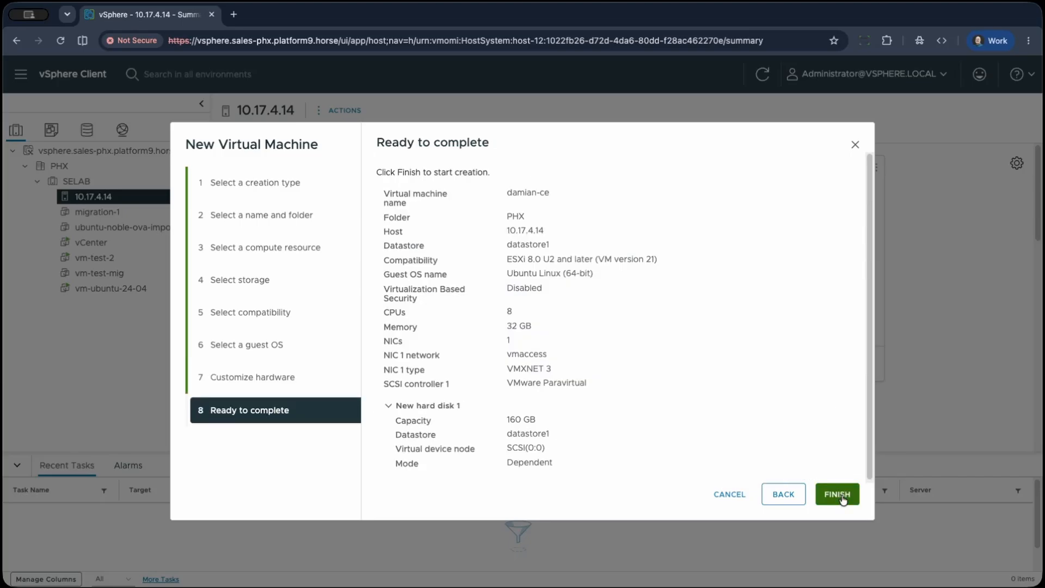
{"action": "left_click", "coordinate": [843, 499]}
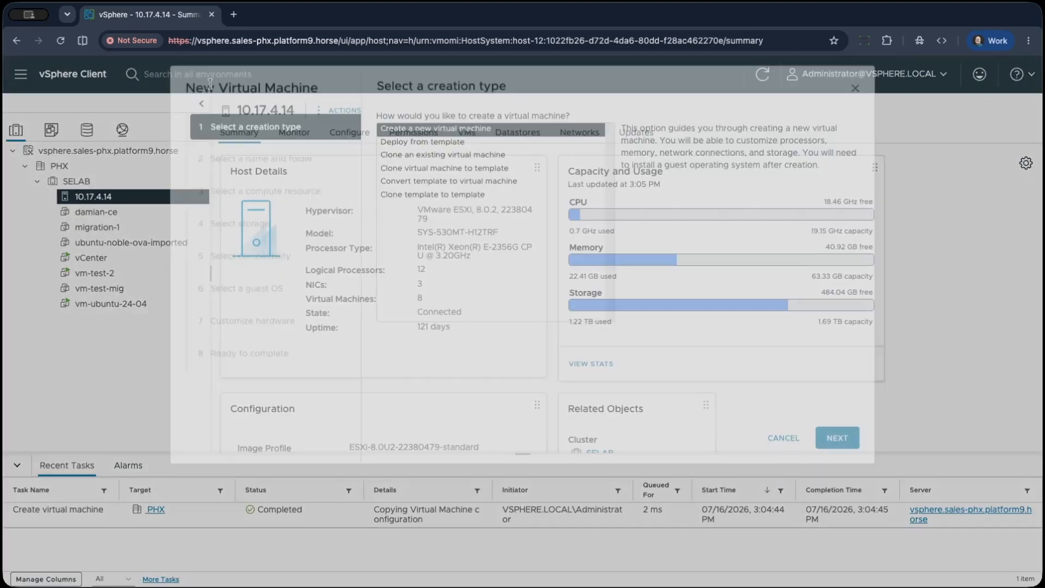
Begin a second new virtual machine in PHX, named with the owner's first name plus "-cehyp".
{"action": "left_click", "coordinate": [838, 495]}
{"action": "left_click_drag", "start_coordinate": [589, 204], "coordinate": [442, 194]}
{"action": "type", "text": "damian-virtual"}
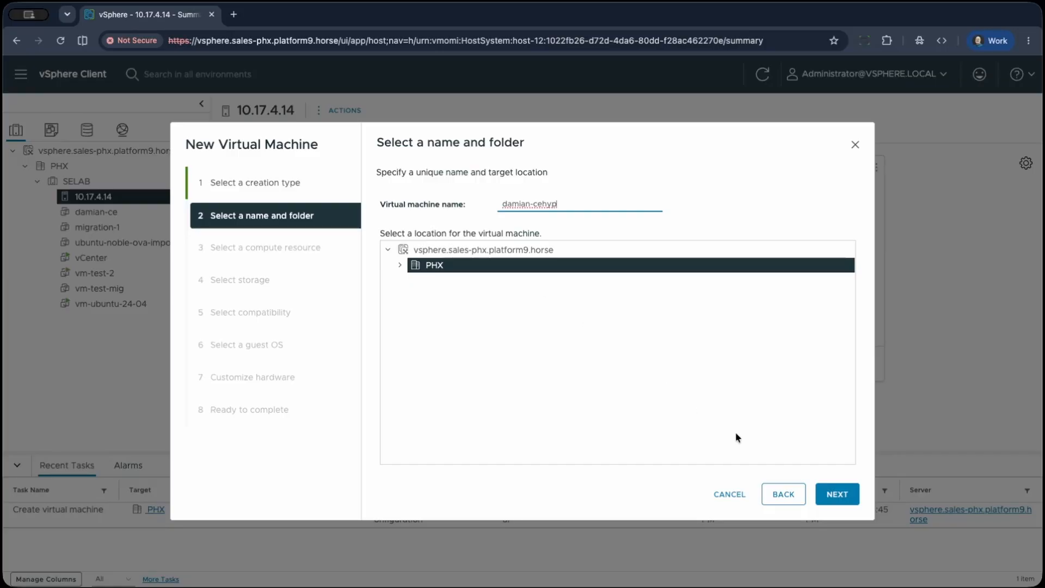
{"action": "left_click", "coordinate": [838, 498]}
Keep the default compute resource, select datastore1 as storage, and accept the ESXi 8.0 U2 and later compatibility.
{"action": "left_click", "coordinate": [837, 498]}
{"action": "left_click", "coordinate": [389, 268]}
{"action": "left_click", "coordinate": [836, 496]}
{"action": "left_click", "coordinate": [836, 495]}
Set the second virtual machine's guest OS family to Linux and its version to Ubuntu Linux (64-bit).
{"action": "left_click", "coordinate": [520, 245]}
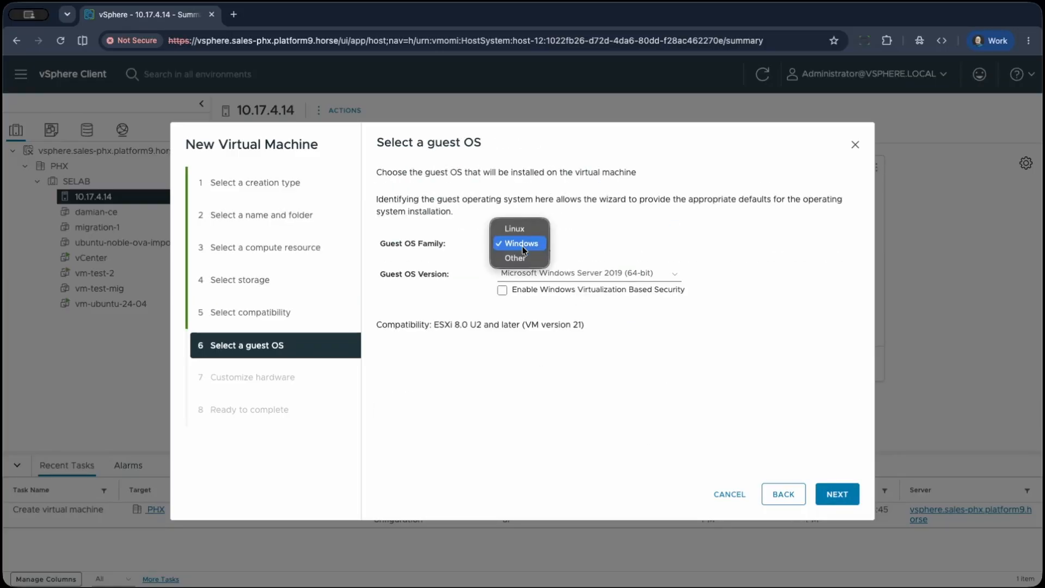
{"action": "left_click", "coordinate": [519, 229]}
{"action": "left_click", "coordinate": [561, 275]}
{"action": "scroll", "coordinate": [565, 337], "scroll_direction": "down", "scroll_amount": 5}
{"action": "scroll", "coordinate": [566, 337], "scroll_direction": "down", "scroll_amount": 6}
{"action": "left_click", "coordinate": [563, 347]}
{"action": "left_click", "coordinate": [837, 494]}
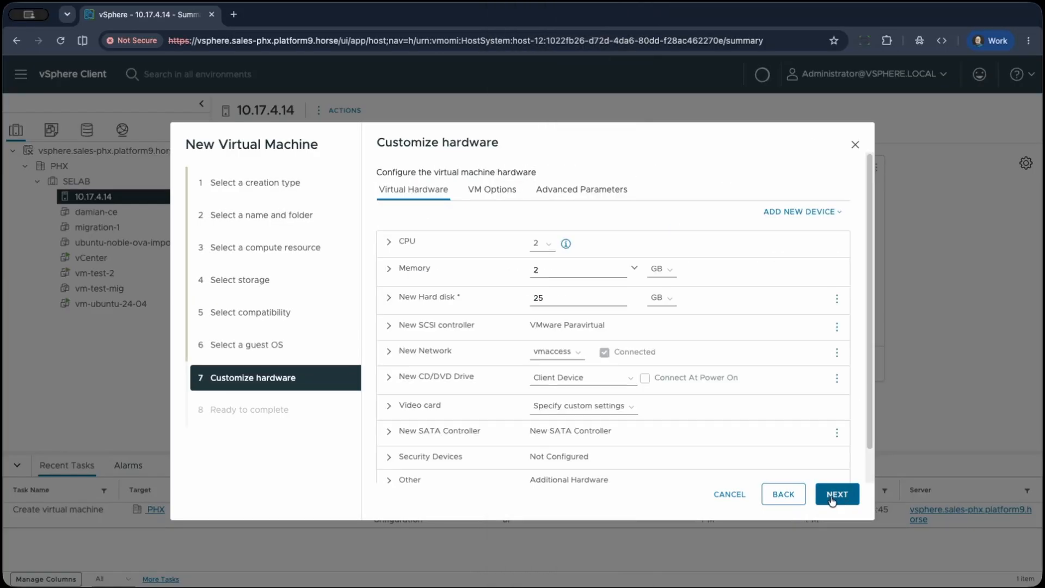
Set the CPU count to 8 and expose hardware assisted virtualization to the guest OS.
{"action": "left_click", "coordinate": [538, 244]}
{"action": "left_click", "coordinate": [545, 331]}
{"action": "left_click", "coordinate": [388, 241]}
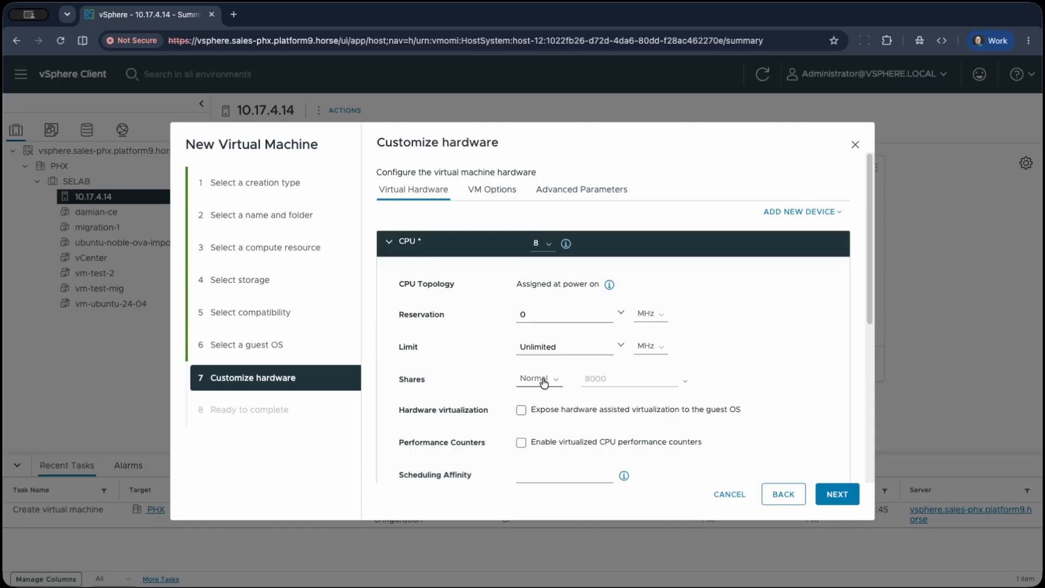
{"action": "left_click", "coordinate": [521, 410]}
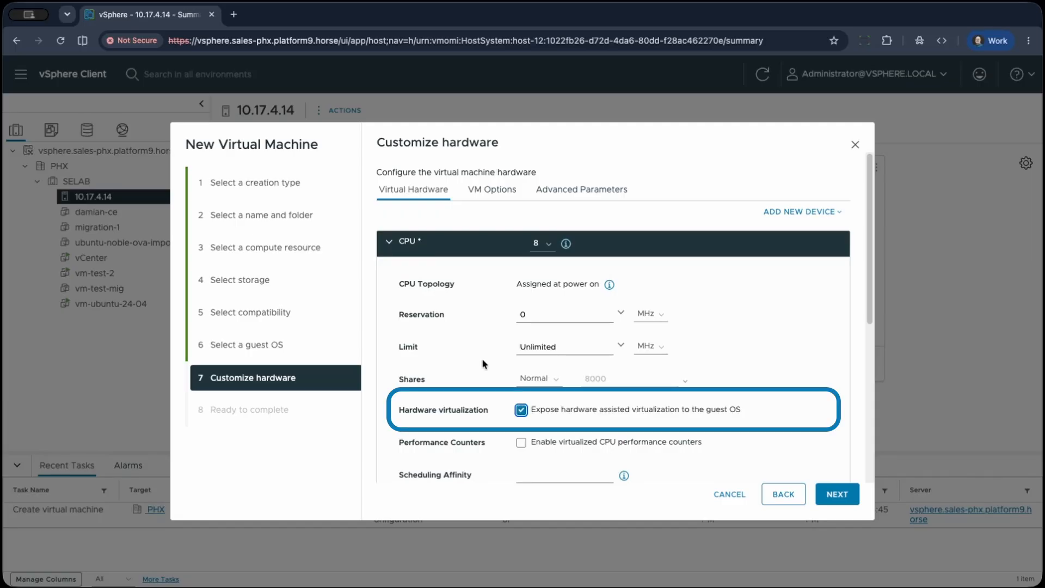
{"action": "left_click", "coordinate": [389, 243]}
Set the second virtual machine's memory to 16 GB.
{"action": "left_click_drag", "start_coordinate": [542, 270], "coordinate": [501, 268]}
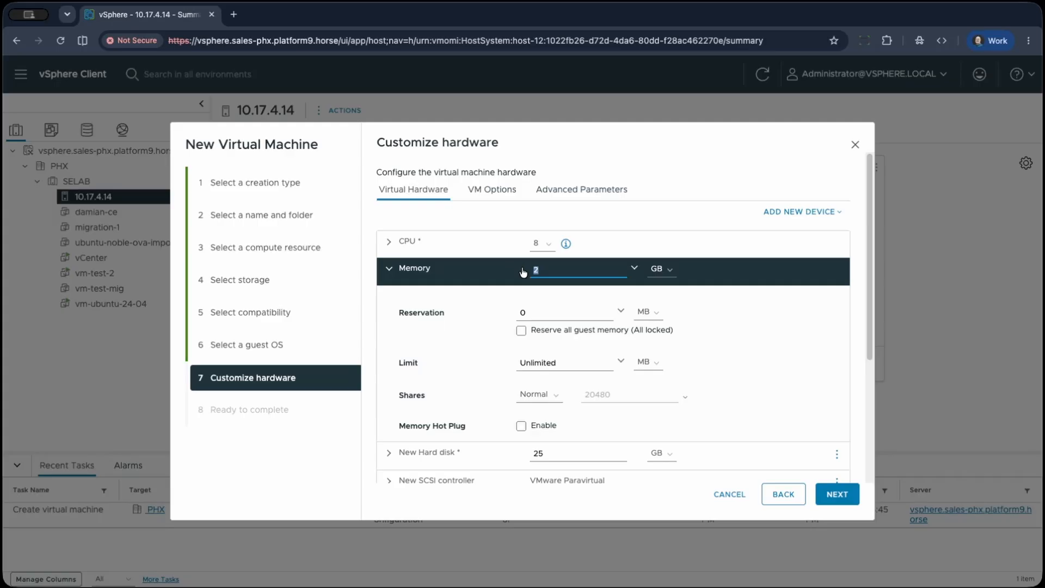
{"action": "type", "text": "16"}
{"action": "left_click", "coordinate": [389, 268]}
Make the second virtual machine's hard disk 160 GB and change its disk provisioning type.
{"action": "left_click", "coordinate": [389, 296]}
{"action": "double_click", "coordinate": [537, 298]}
{"action": "type", "text": "160"}
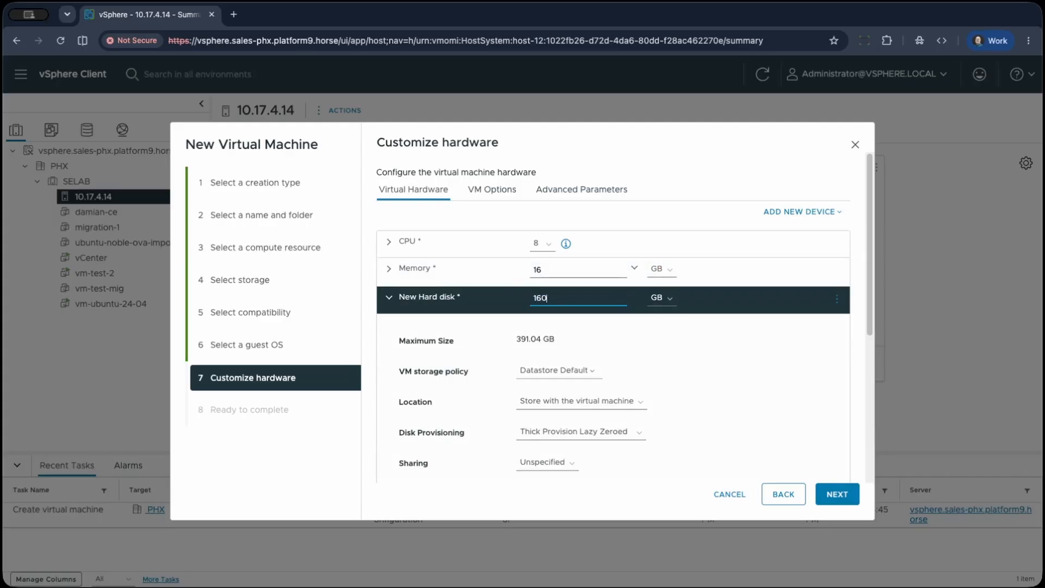
{"action": "left_click", "coordinate": [580, 431]}
{"action": "left_click", "coordinate": [539, 459]}
{"action": "left_click", "coordinate": [389, 296]}
Load ubuntu-24.04.4-live-server-amd64.iso from the ISO datastore into the CD/DVD drive and finish creating the second virtual machine.
{"action": "left_click", "coordinate": [389, 376]}
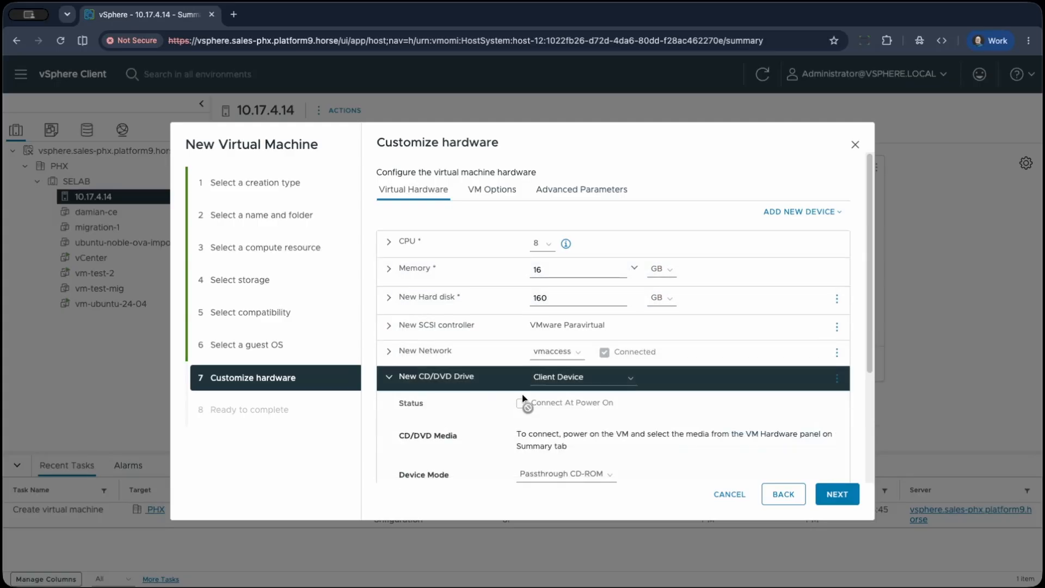
{"action": "left_click", "coordinate": [583, 377]}
{"action": "left_click", "coordinate": [581, 406]}
{"action": "left_click", "coordinate": [303, 311]}
{"action": "left_click", "coordinate": [572, 278]}
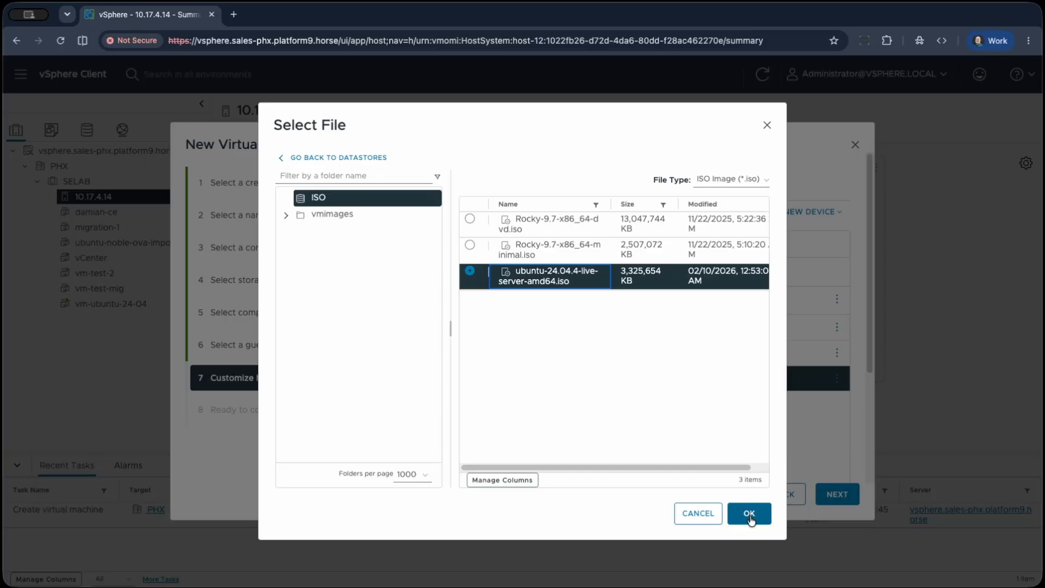
{"action": "left_click", "coordinate": [750, 514]}
{"action": "left_click", "coordinate": [837, 494]}
{"action": "left_click", "coordinate": [843, 496]}
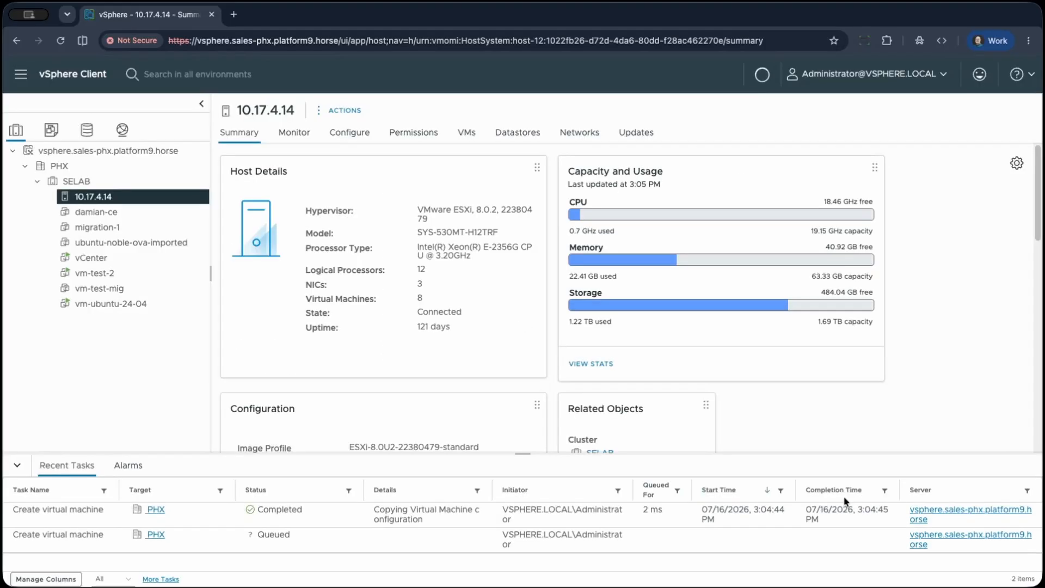
Set promiscuous mode, MAC address changes and forged transmits to Accept in the security settings of the host's vSwitch0.
{"action": "left_click", "coordinate": [350, 133]}
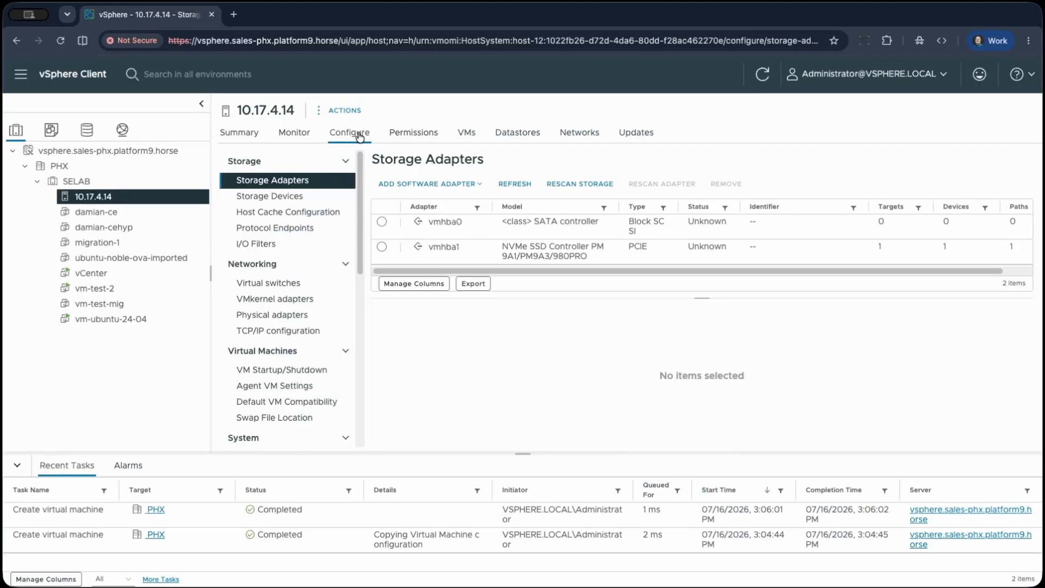
{"action": "left_click", "coordinate": [281, 283]}
{"action": "left_click", "coordinate": [617, 179]}
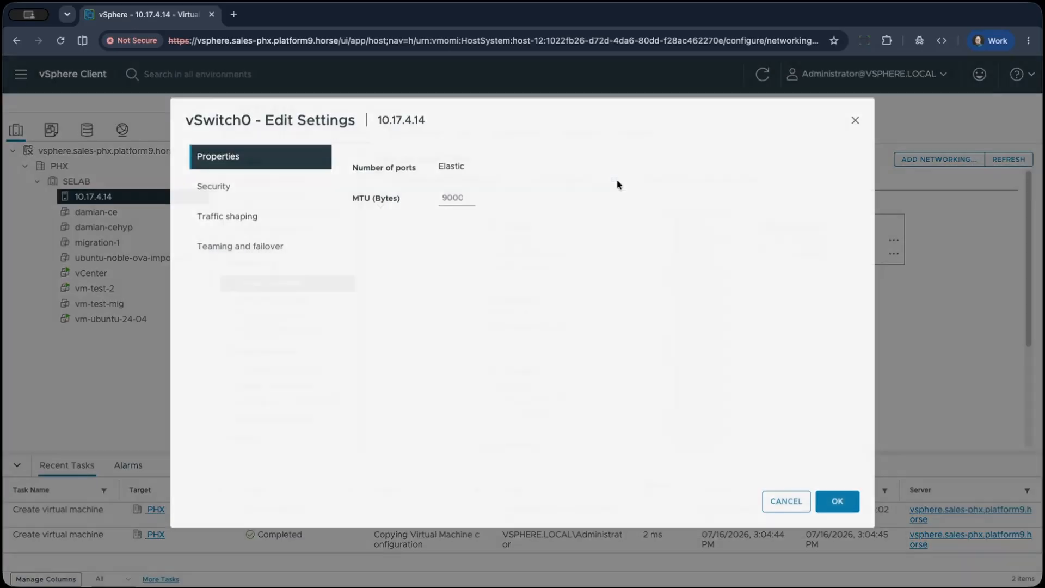
{"action": "left_click", "coordinate": [233, 195]}
{"action": "left_click", "coordinate": [623, 178]}
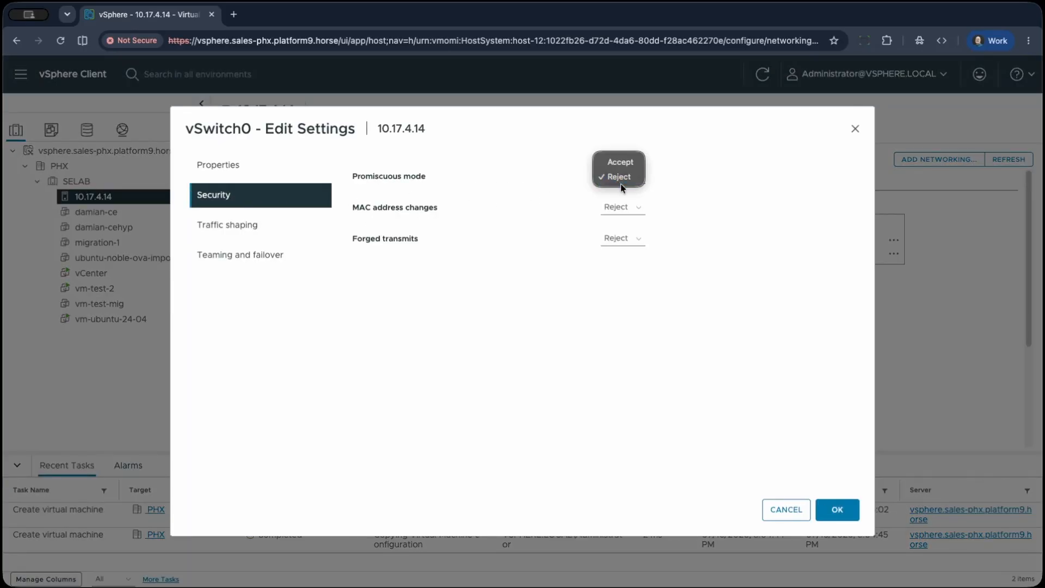
{"action": "left_click", "coordinate": [621, 194]}
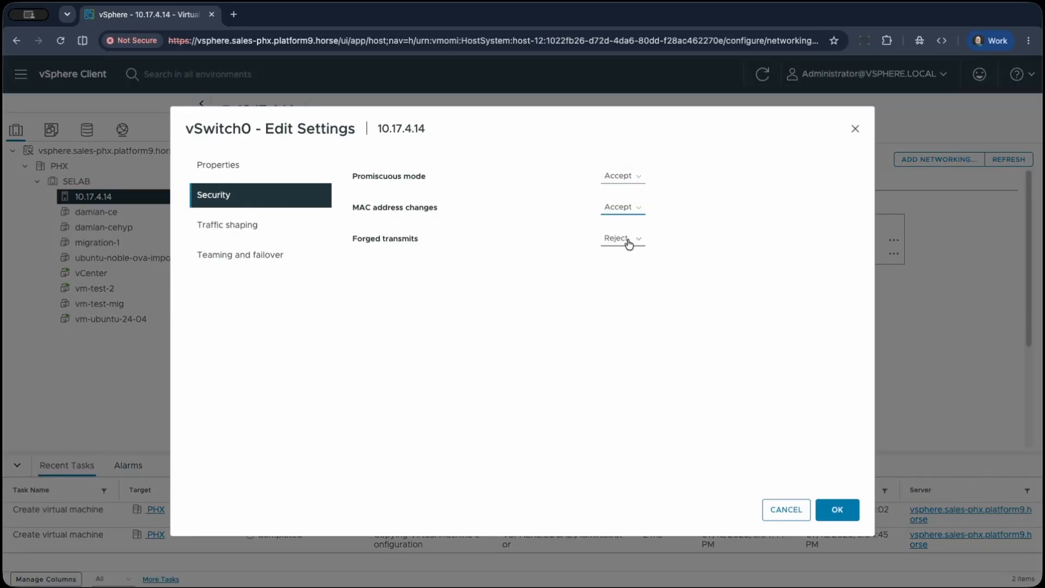
{"action": "left_click", "coordinate": [626, 239]}
{"action": "left_click", "coordinate": [626, 225]}
{"action": "left_click", "coordinate": [837, 509]}
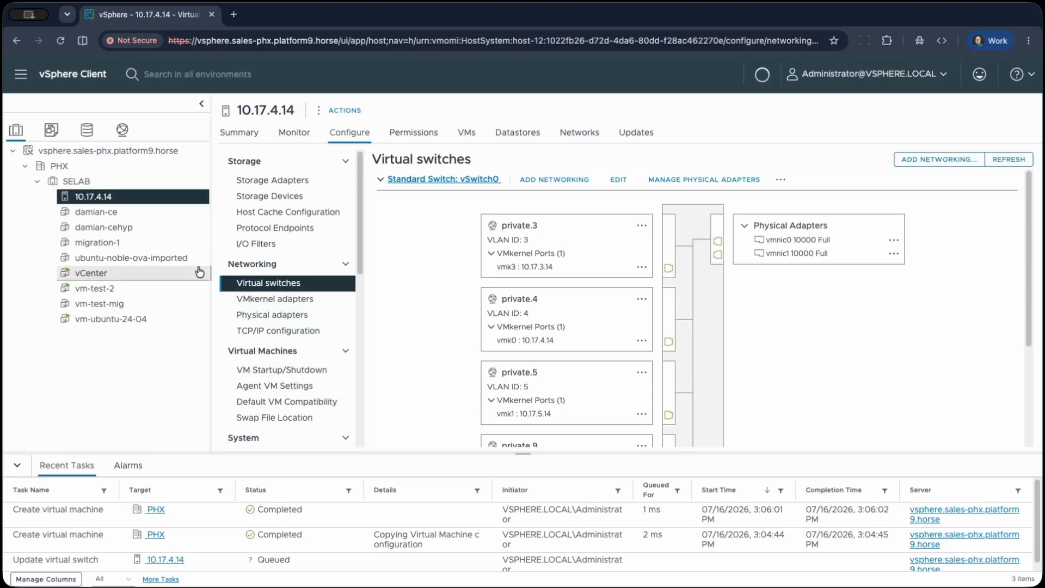
Open the web console of the virtual machine ending in "-ce" and boot the Try or Install Ubuntu Server entry.
{"action": "left_click", "coordinate": [131, 227]}
{"action": "left_click", "coordinate": [356, 111]}
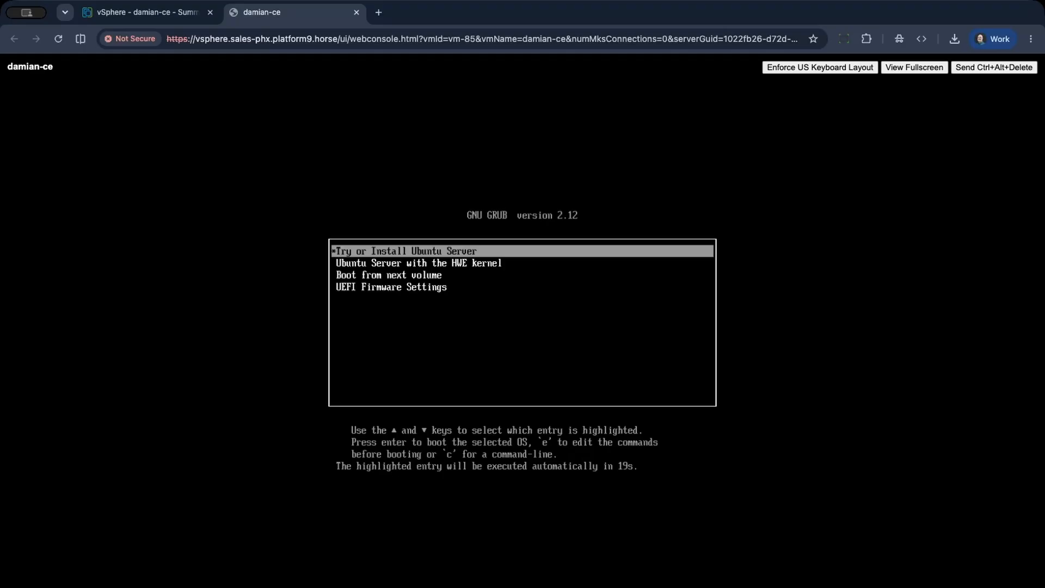
{"action": "key", "text": "Return"}
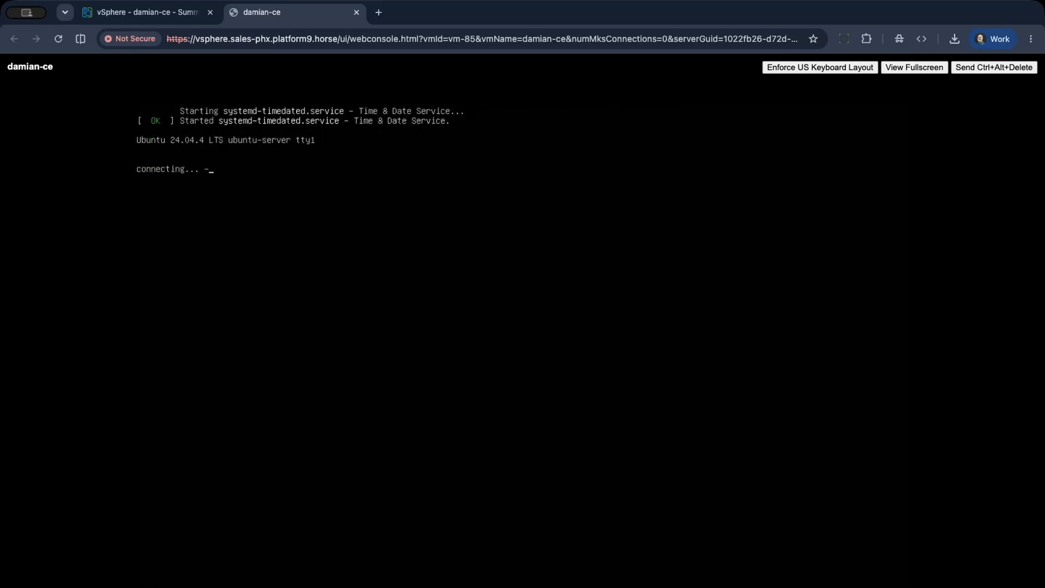
Accept the installer's initial defaults and keep Ubuntu Server as the installation base.
{"action": "key", "text": "Return"}
{"action": "key", "text": "Return"}
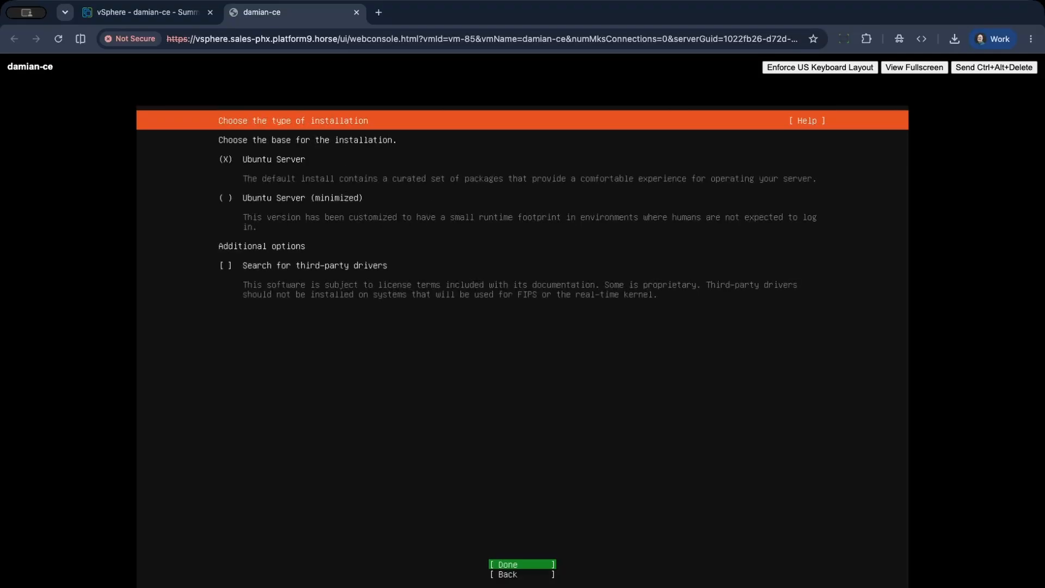
Open the IPv4 configuration of the ens33 network interface and set its method to Manual.
{"action": "key", "text": "Return"}
{"action": "key", "text": "Up"}
{"action": "key", "text": "Up"}
{"action": "key", "text": "Return"}
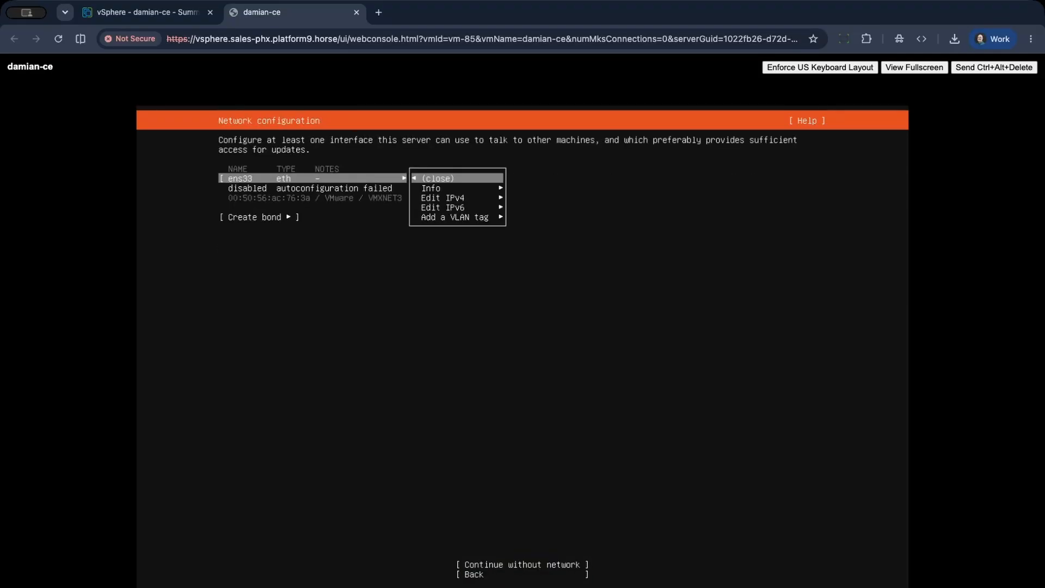
{"action": "key", "text": "Down"}
{"action": "key", "text": "Down"}
{"action": "key", "text": "Return"}
{"action": "key", "text": "Return"}
{"action": "key", "text": "Down"}
{"action": "key", "text": "Return"}
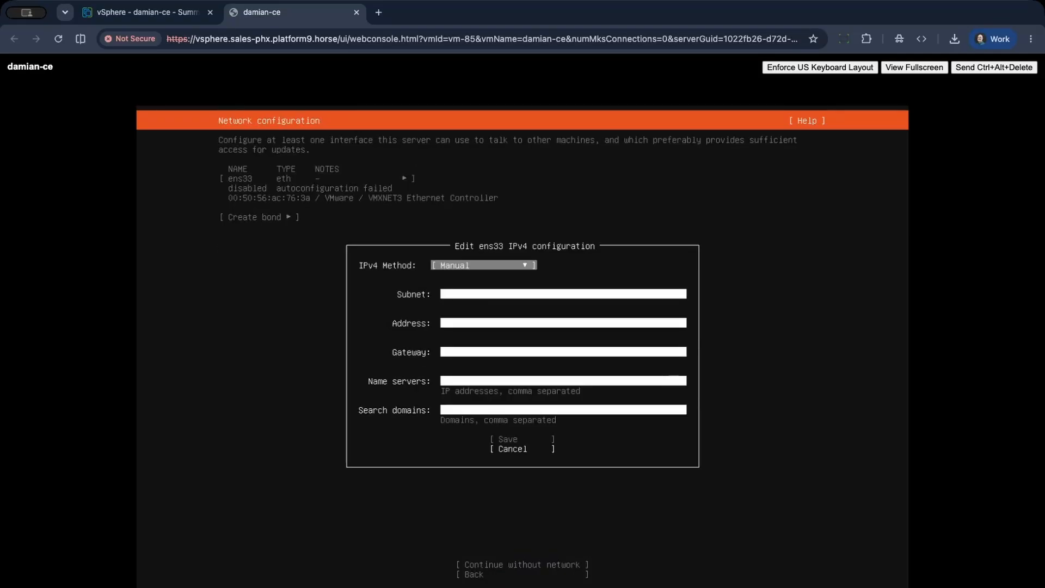
Set the ens33 subnet to 10.17.4.0/24, the address to 10.17.4.250 and the gateway to 10.17.4.1.
{"action": "key", "text": "Down"}
{"action": "type", "text": "10.17.4.0/24"}
{"action": "key", "text": "Tab"}
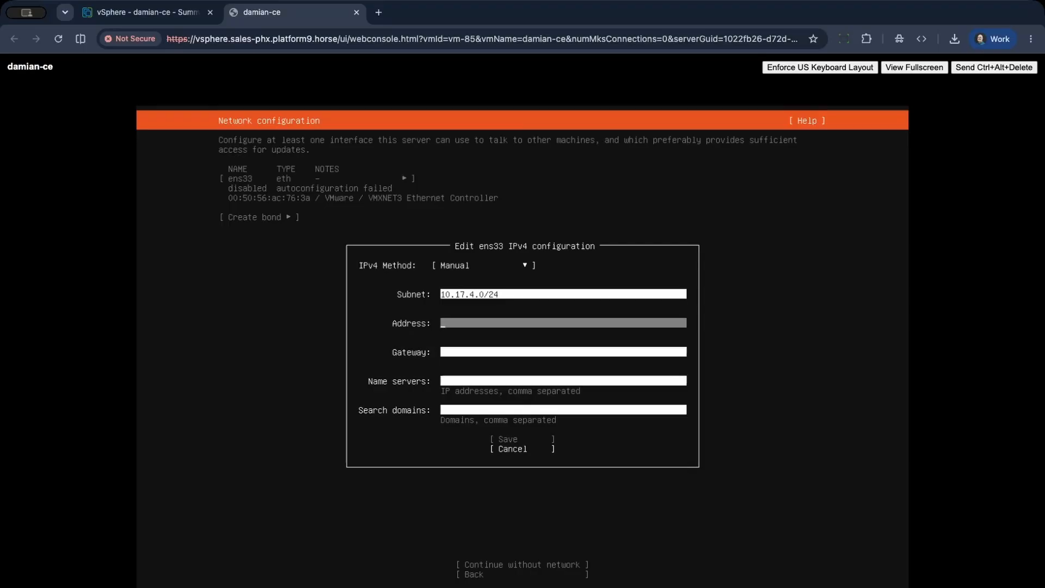
{"action": "type", "text": "10.17.4.250"}
{"action": "key", "text": "Tab"}
{"action": "type", "text": "10.17."}
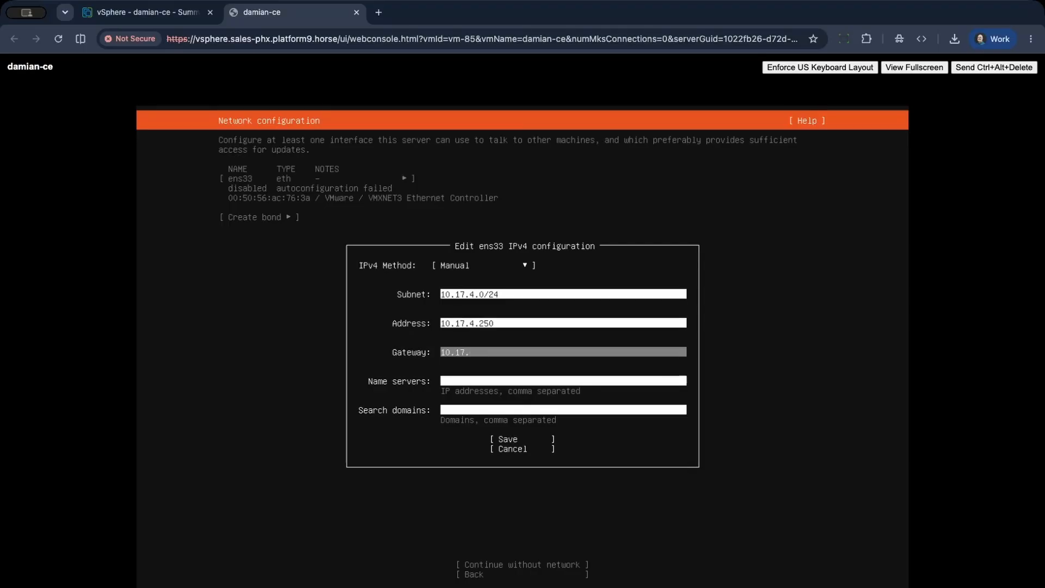
{"action": "type", "text": "4.1"}
{"action": "key", "text": "Tab"}
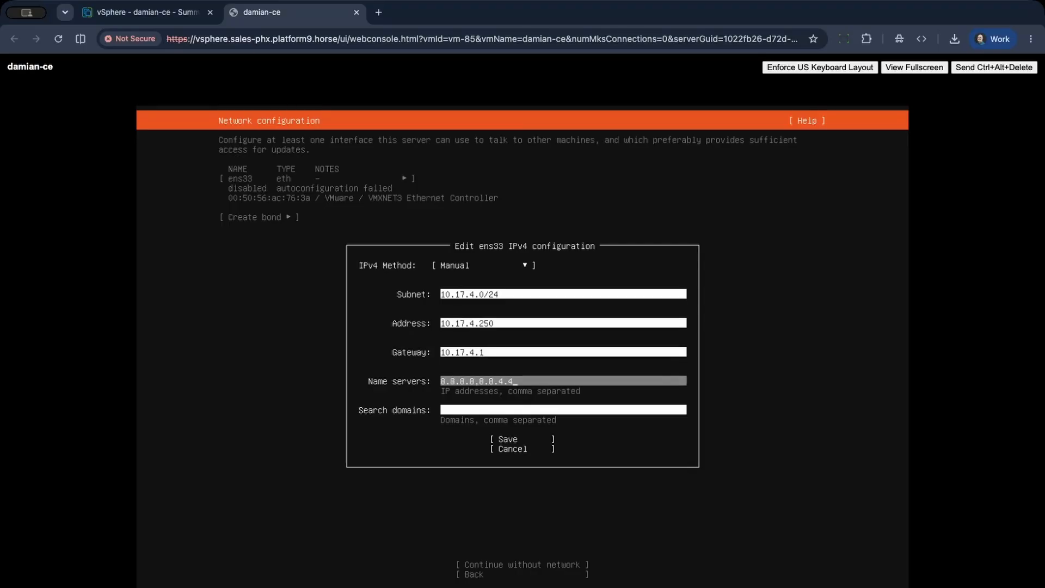
Set the name servers to 8.8.8.8,8.8.4.4, leave the search domains empty and save the IPv4 configuration.
{"action": "type", "text": "8.8.8.8,8.8.4.4"}
{"action": "key", "text": "Tab"}
{"action": "key", "text": "Tab"}
{"action": "key", "text": "Return"}
Accept the network and default archive mirror settings, and choose to update to the new installer.
{"action": "key", "text": "Return"}
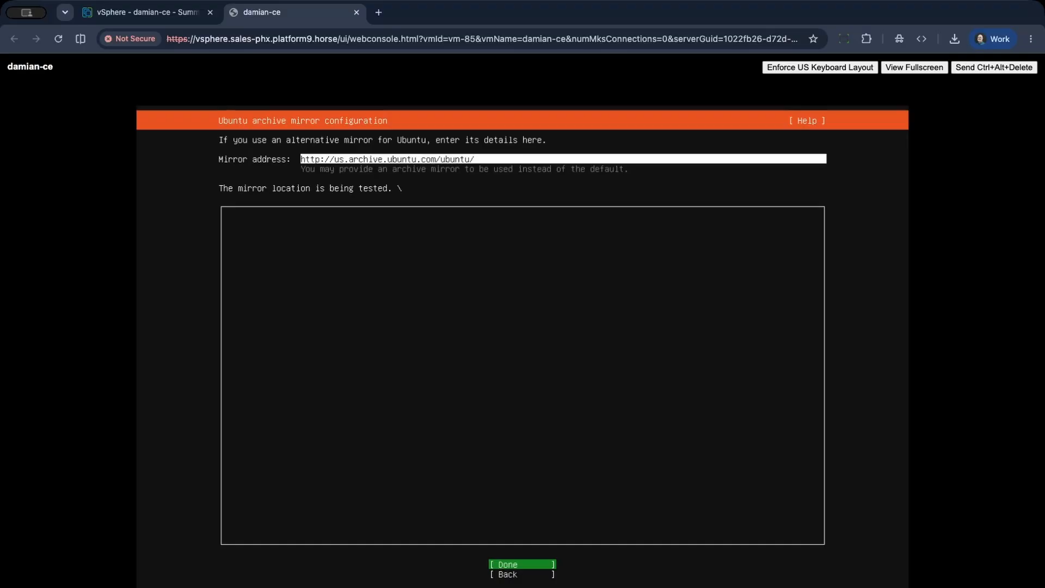
{"action": "key", "text": "Return"}
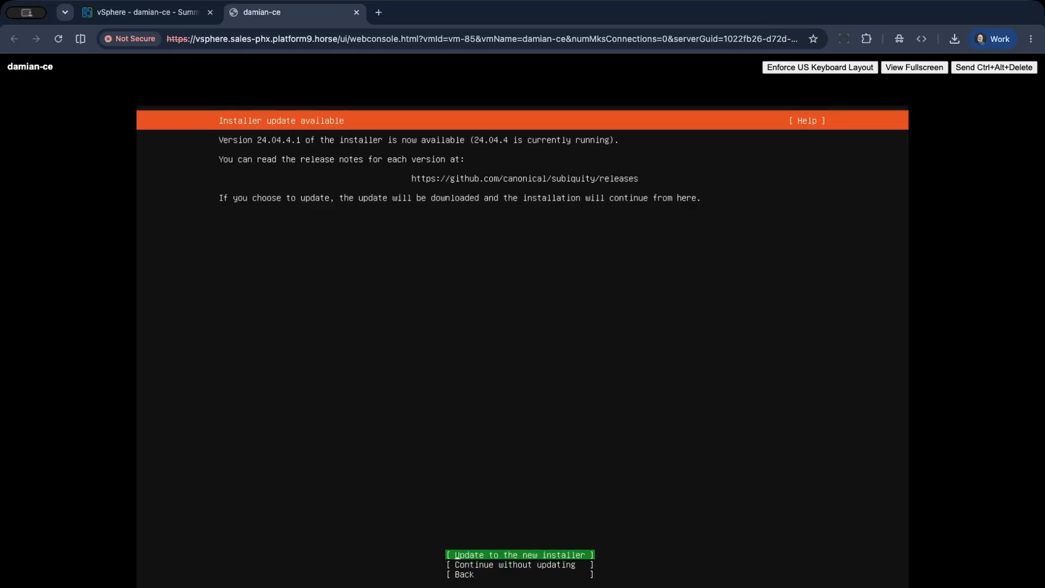
{"action": "key", "text": "Return"}
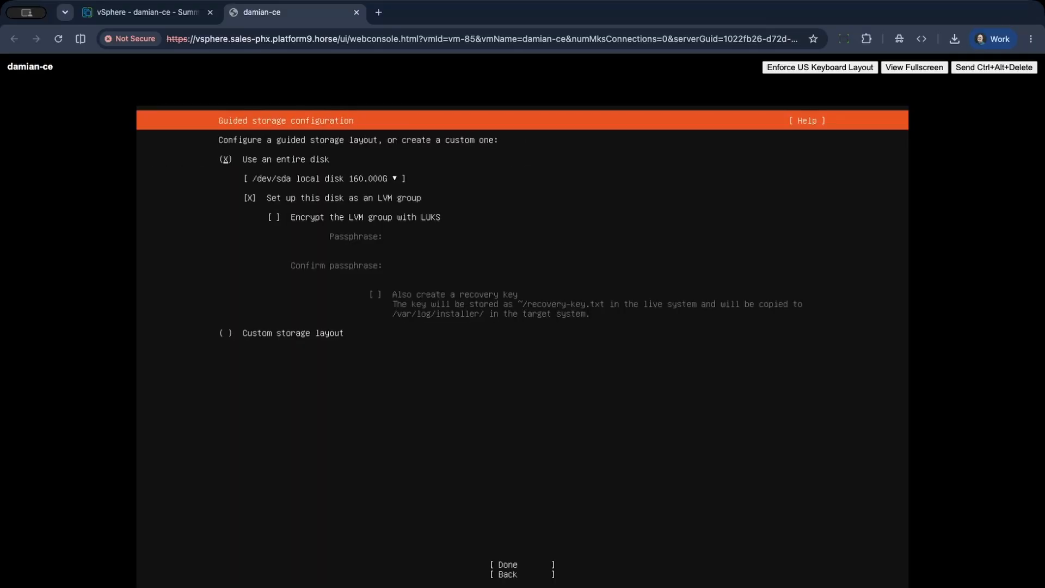
Accept the guided storage layout that uses the entire /dev/sda disk as an unencrypted LVM group.
{"action": "key", "text": "Down"}
{"action": "key", "text": "Down"}
{"action": "key", "text": "Down"}
{"action": "key", "text": "Down"}
{"action": "key", "text": "Down"}
{"action": "key", "text": "Return"}
Edit the ubuntu-lv logical volume, set its size to the maximum of 156.945G and save it.
{"action": "key", "text": "Down"}
{"action": "key", "text": "Up"}
{"action": "key", "text": "Up"}
{"action": "key", "text": "Up"}
{"action": "key", "text": "Up"}
{"action": "key", "text": "Up"}
{"action": "key", "text": "Up"}
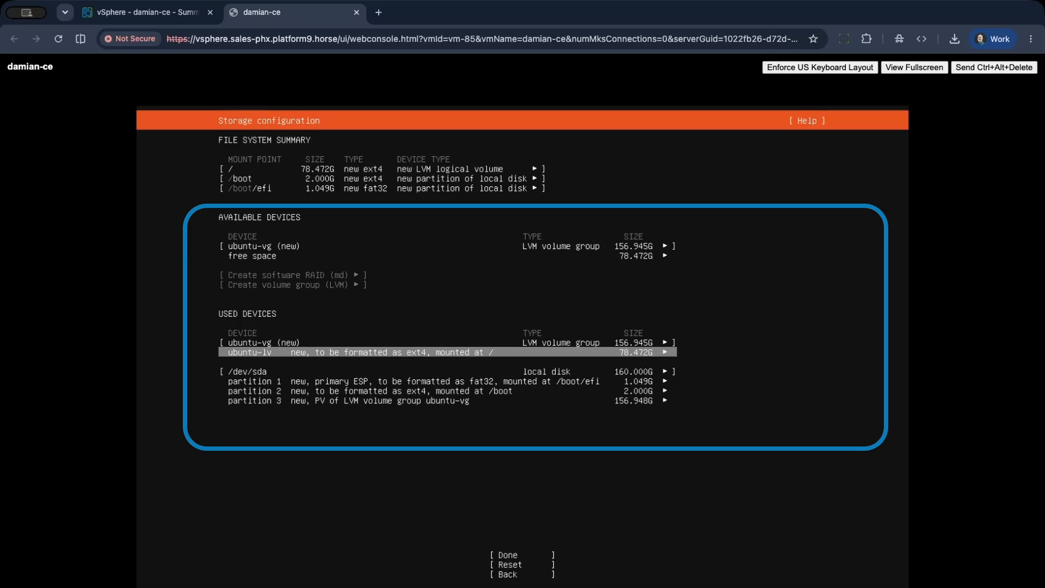
{"action": "key", "text": "Return"}
{"action": "key", "text": "Down"}
{"action": "key", "text": "Return"}
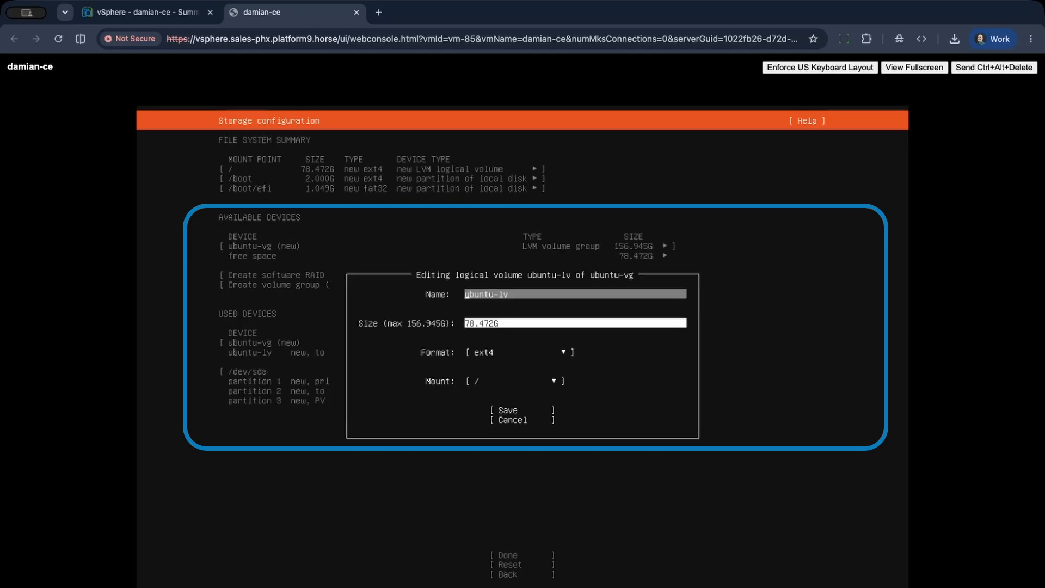
{"action": "key", "text": "Tab"}
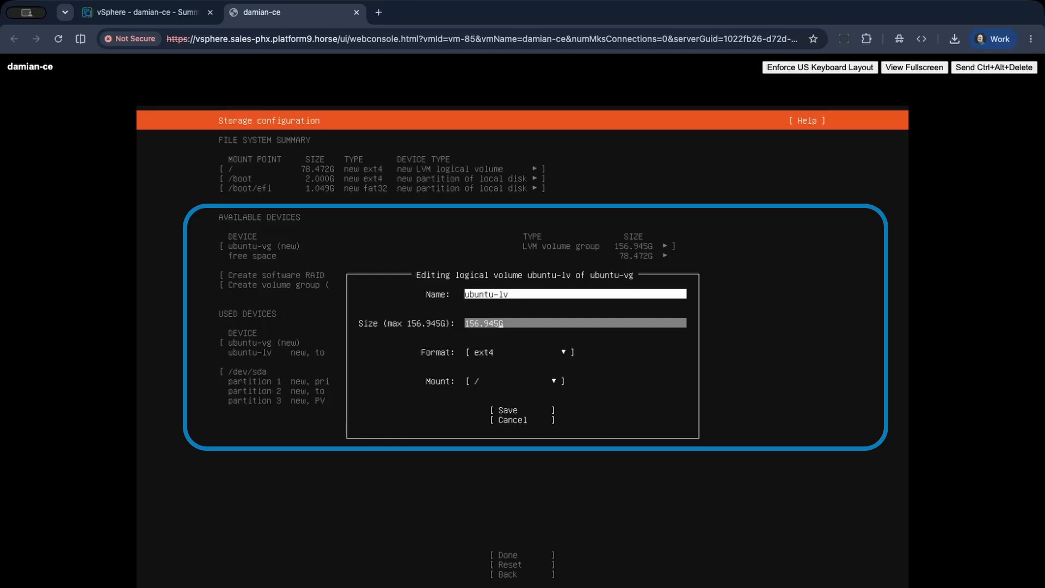
{"action": "key", "text": "Tab"}
{"action": "key", "text": "Tab"}
{"action": "key", "text": "Tab"}
{"action": "key", "text": "Return"}
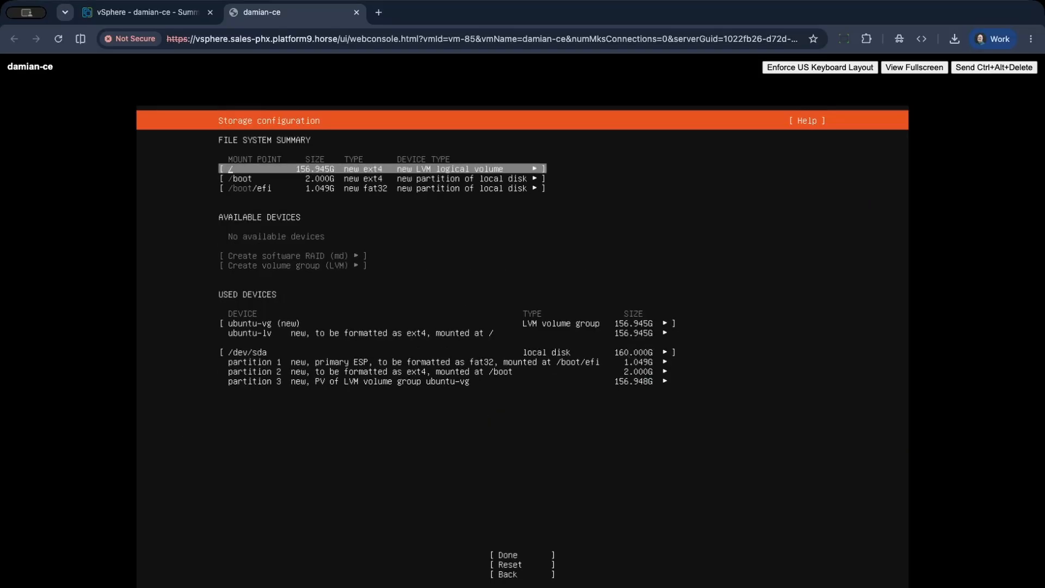
Finish the storage configuration and confirm the destructive action to begin the installation.
{"action": "key", "text": "Down"}
{"action": "key", "text": "Down"}
{"action": "key", "text": "Down"}
{"action": "key", "text": "Down"}
{"action": "key", "text": "Down"}
{"action": "key", "text": "Return"}
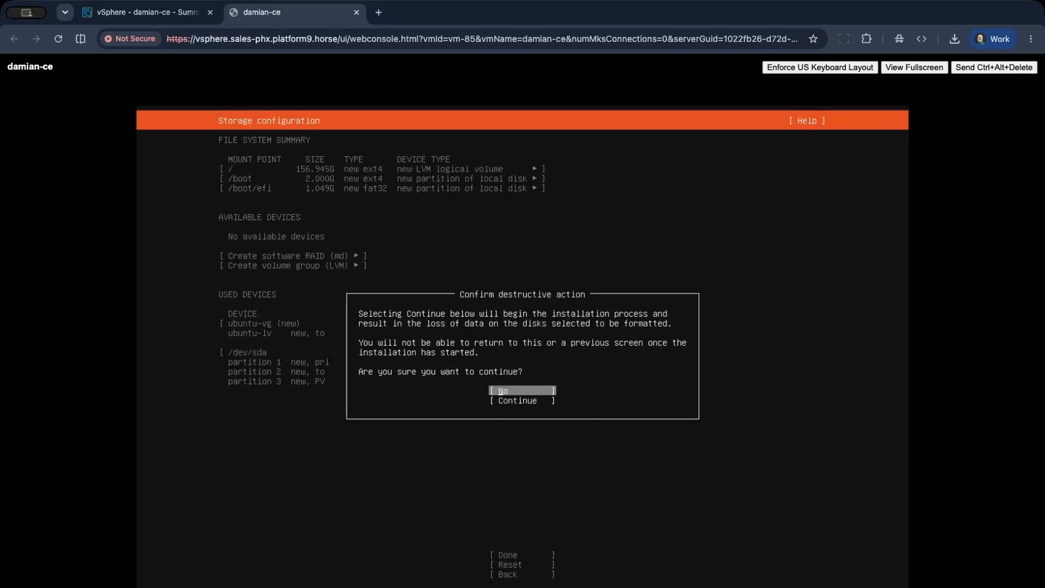
{"action": "key", "text": "Down"}
{"action": "key", "text": "Return"}
Fill in the profile with the VM's name as server name, the username ubuntu and the confirmed account password, leaving the full name empty.
{"action": "key", "text": "Tab"}
{"action": "type", "text": "damian-ce"}
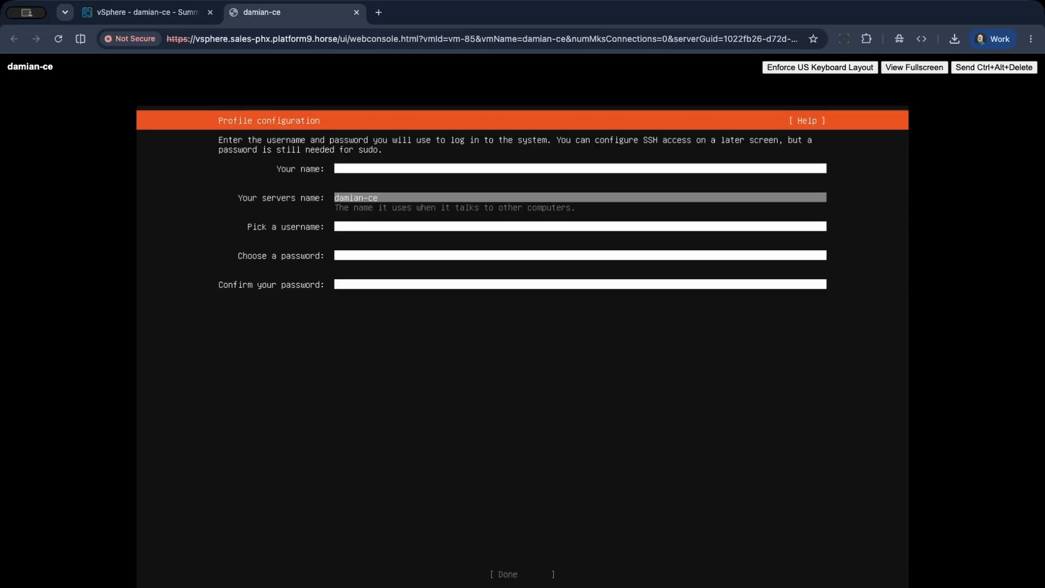
{"action": "key", "text": "Tab"}
{"action": "type", "text": "ubuntu"}
{"action": "key", "text": "Tab"}
{"action": "type", "text": "****************"}
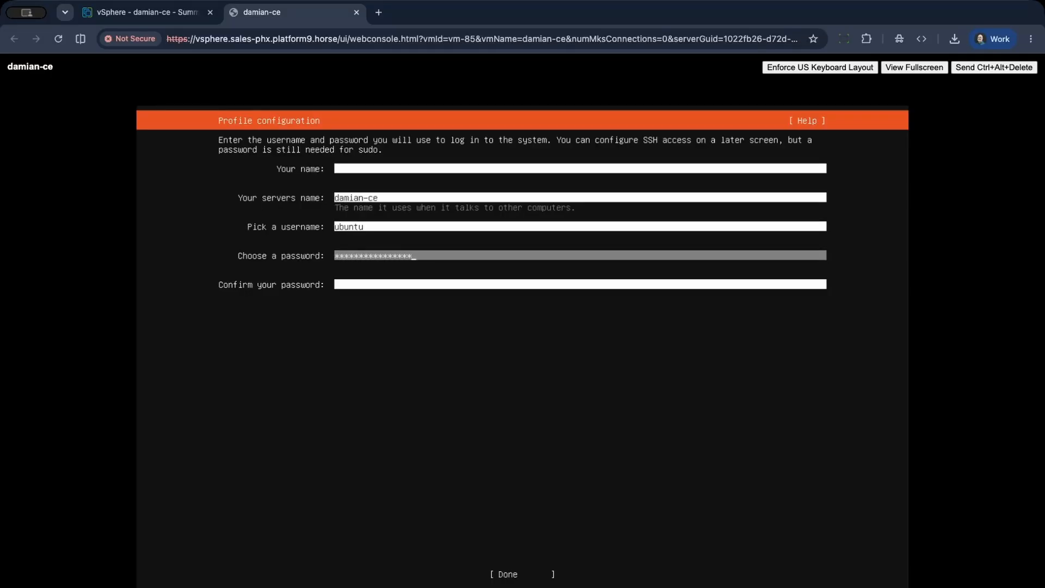
{"action": "key", "text": "Tab"}
{"action": "type", "text": "****************"}
{"action": "key", "text": "Tab"}
{"action": "key", "text": "Return"}
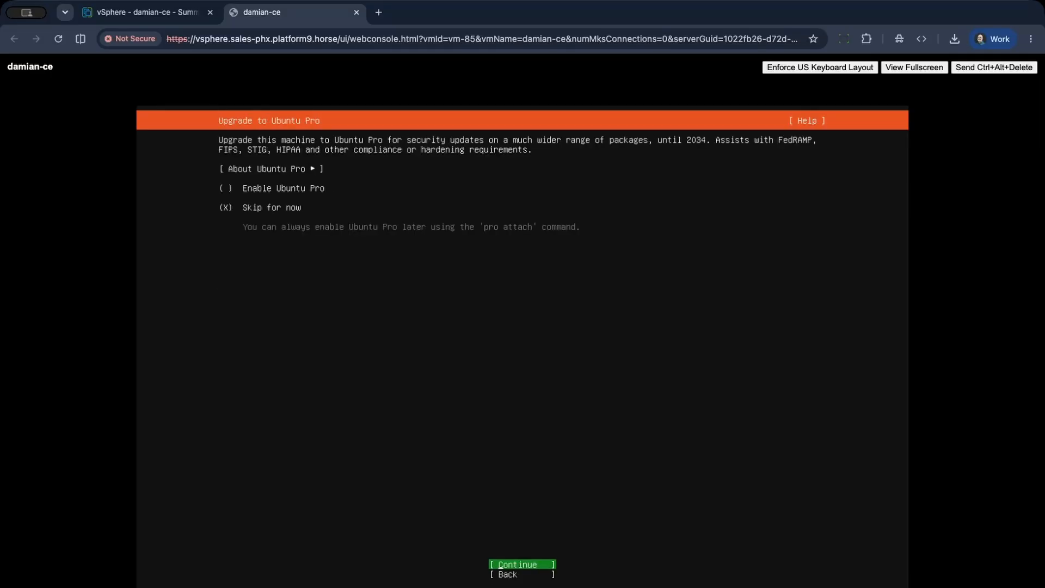
Skip Ubuntu Pro, then enable the OpenSSH server and import the SSH key for the owner's GitHub username.
{"action": "key", "text": "Return"}
{"action": "key", "text": "space"}
{"action": "key", "text": "Tab"}
{"action": "key", "text": "Return"}
{"action": "key", "text": "Tab"}
{"action": "type", "text": "damian-pf9"}
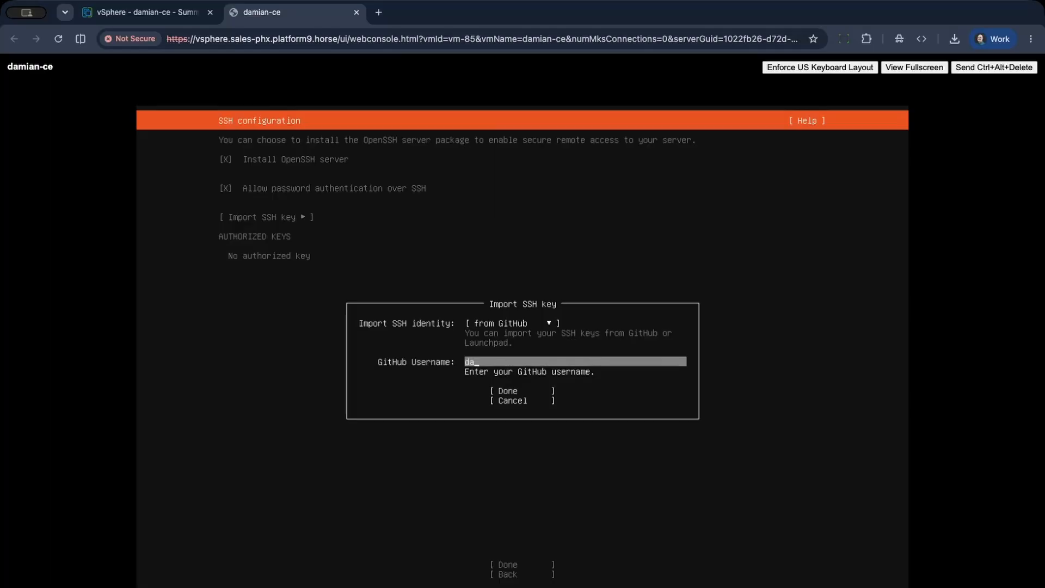
{"action": "key", "text": "Tab"}
{"action": "key", "text": "Return"}
Accept the SSH configuration and the remaining installer screens to complete the Ubuntu installation.
{"action": "key", "text": "Return"}
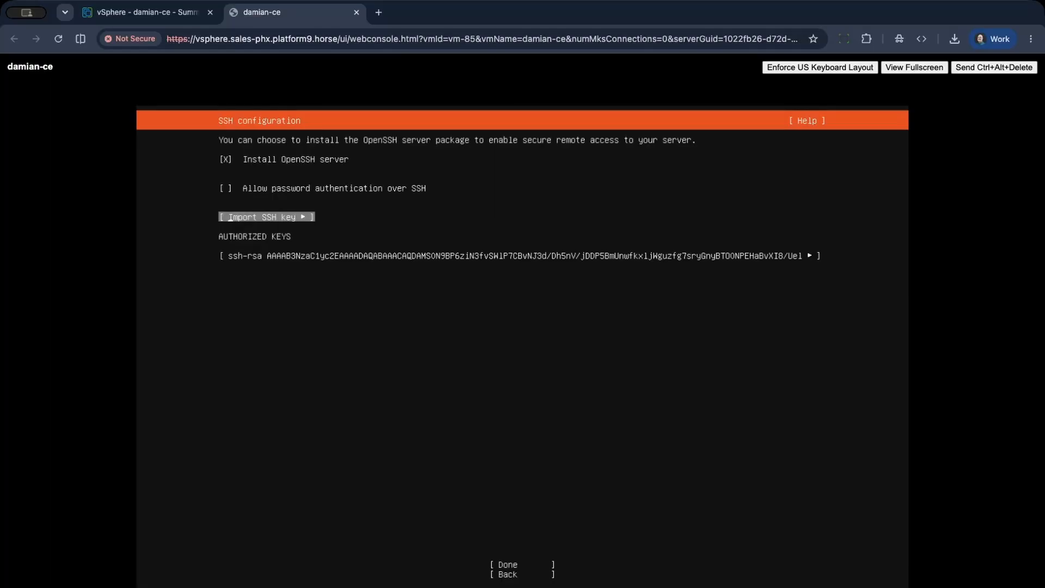
{"action": "key", "text": "Tab"}
{"action": "key", "text": "Return"}
{"action": "key", "text": "Tab"}
{"action": "key", "text": "Return"}
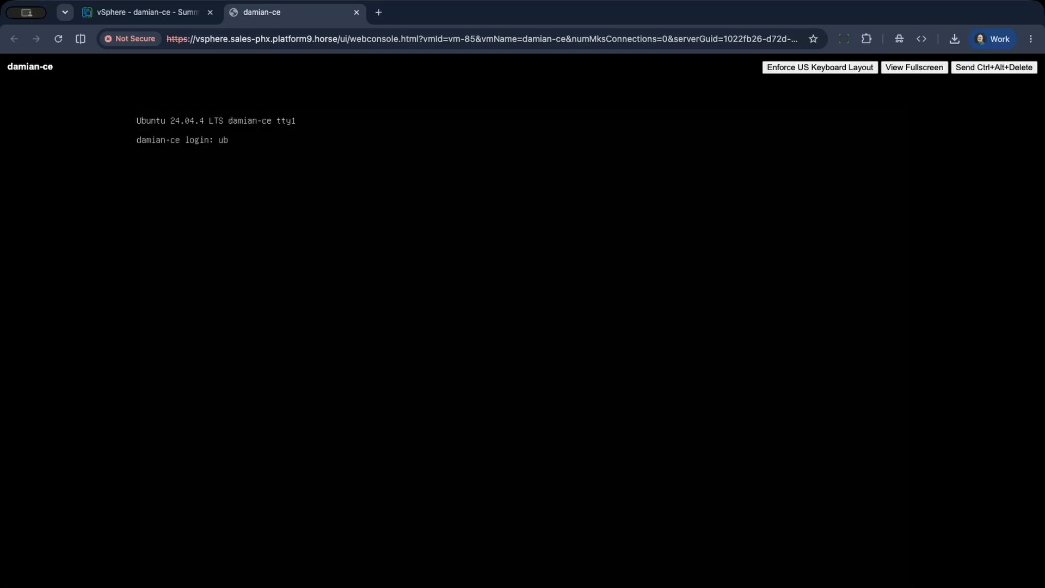
Log in to the installed system as ubuntu with the account password and open a root shell with sudo su -.
{"action": "type", "text": "untu"}
{"action": "key", "text": "Return"}
{"action": "key", "text": "Return"}
{"action": "type", "text": "sudo su -"}
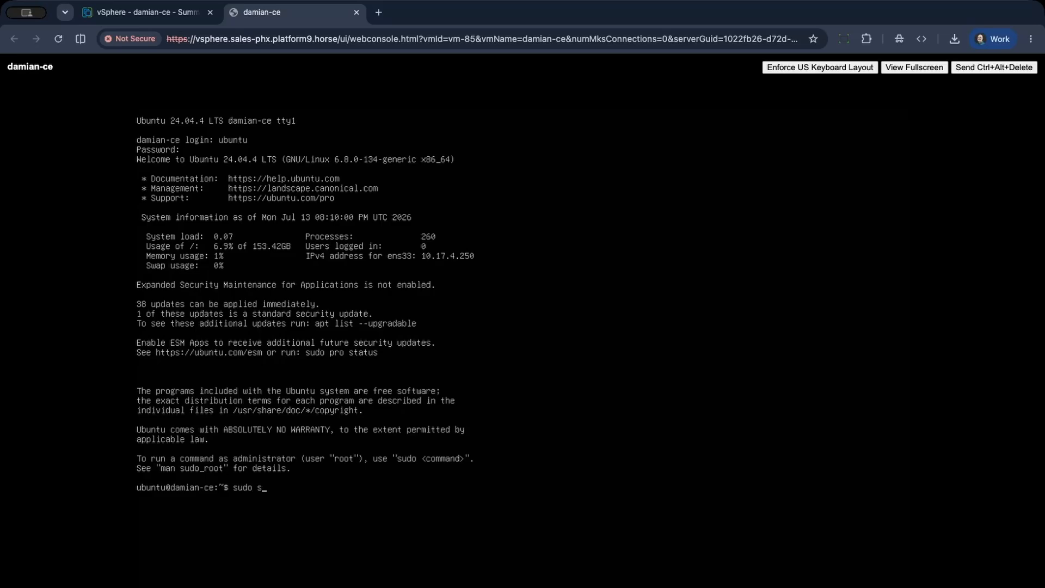
Clear the console and refresh the package lists with apt-get update.
{"action": "key", "text": "Return"}
{"action": "key", "text": "Return"}
{"action": "type", "text": "clear"}
Upgrade all installed packages with apt-get upgrade, accepting the changes, and reboot the machine.
{"action": "key", "text": "Return"}
{"action": "type", "text": "apt-get update"}
{"action": "key", "text": "Return"}
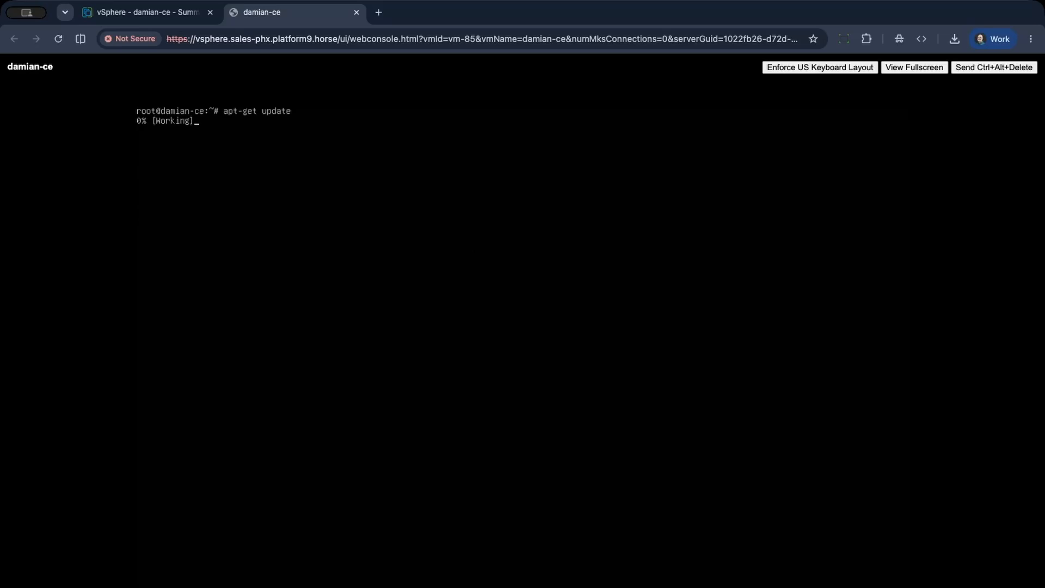
{"action": "type", "text": "apt-get upgrade"}
{"action": "key", "text": "Return"}
{"action": "type", "text": "y"}
{"action": "key", "text": "Return"}
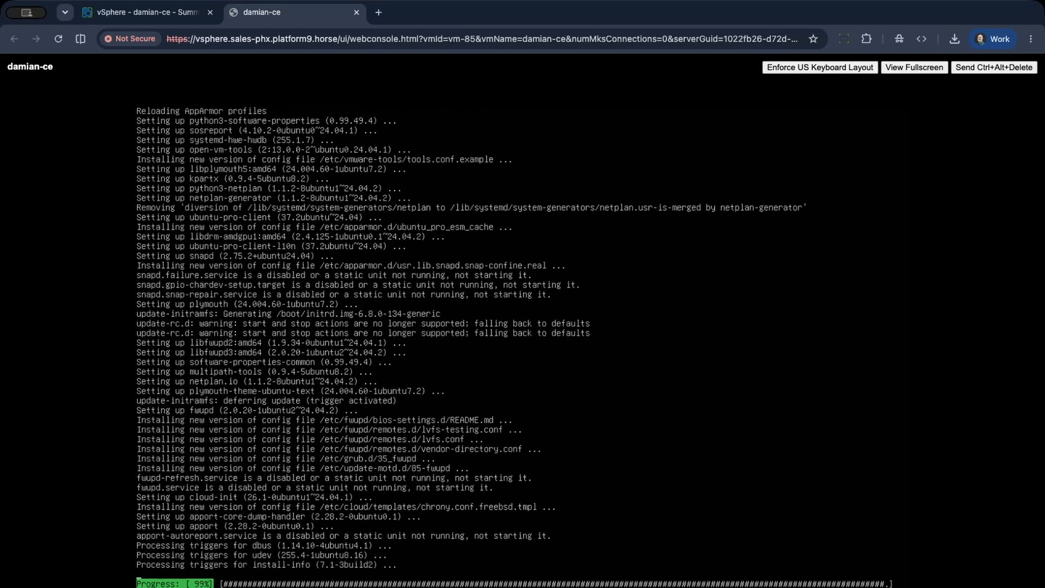
{"action": "type", "text": "reboot"}
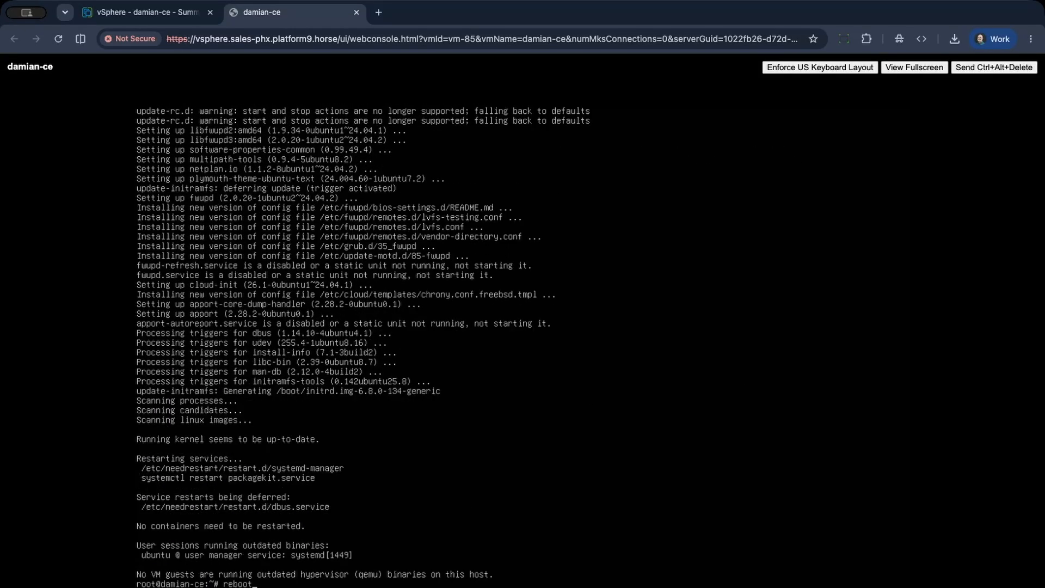
{"action": "key", "text": "Return"}
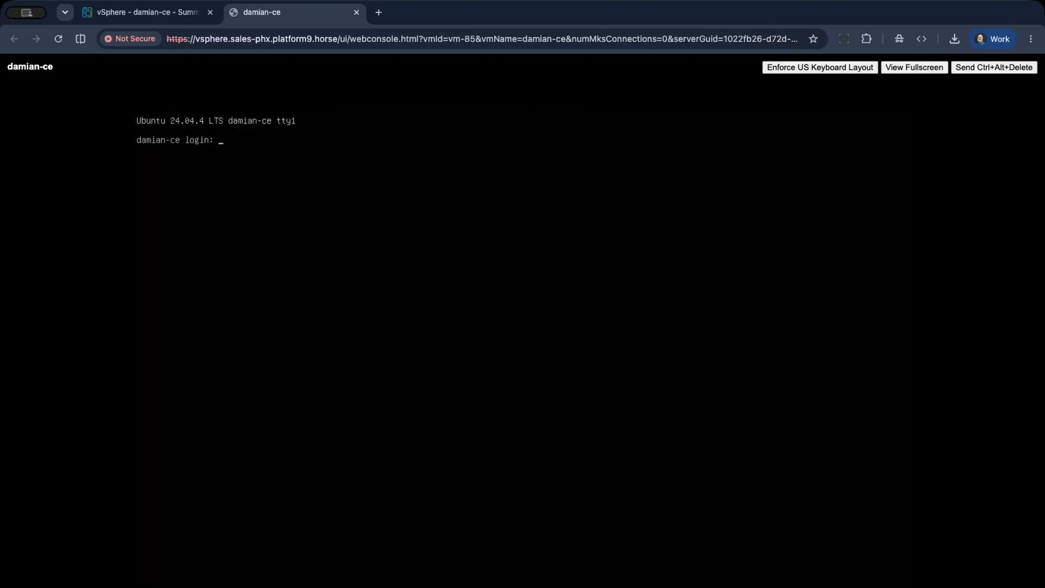
Log back in as ubuntu with the account password, switch to root with sudo su - and clear the console.
{"action": "type", "text": "ubuntu"}
{"action": "key", "text": "Return"}
{"action": "type", "text": "sudo su -"}
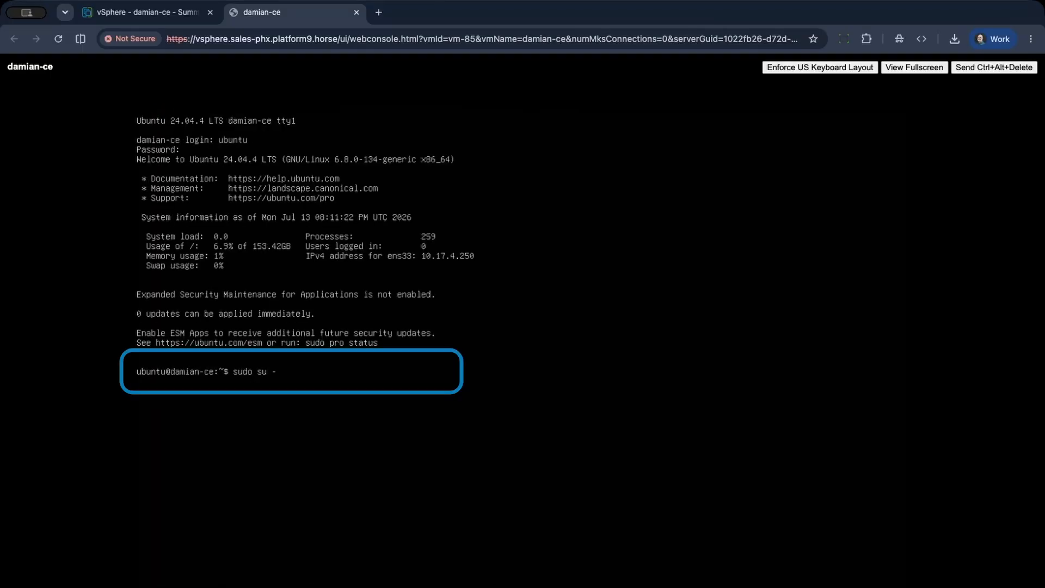
{"action": "key", "text": "Return"}
{"action": "key", "text": "Return"}
{"action": "key", "text": "ctrl+l"}
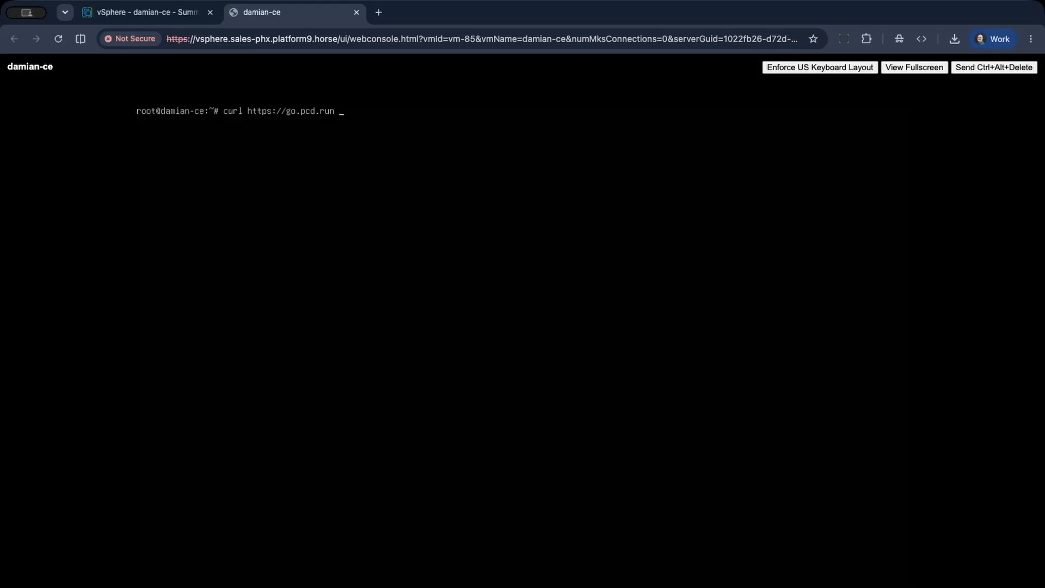
{"action": "type", "text": "bash"}
{"action": "key", "text": "Return"}
{"action": "type", "text": "y"}
{"action": "key", "text": "Return"}
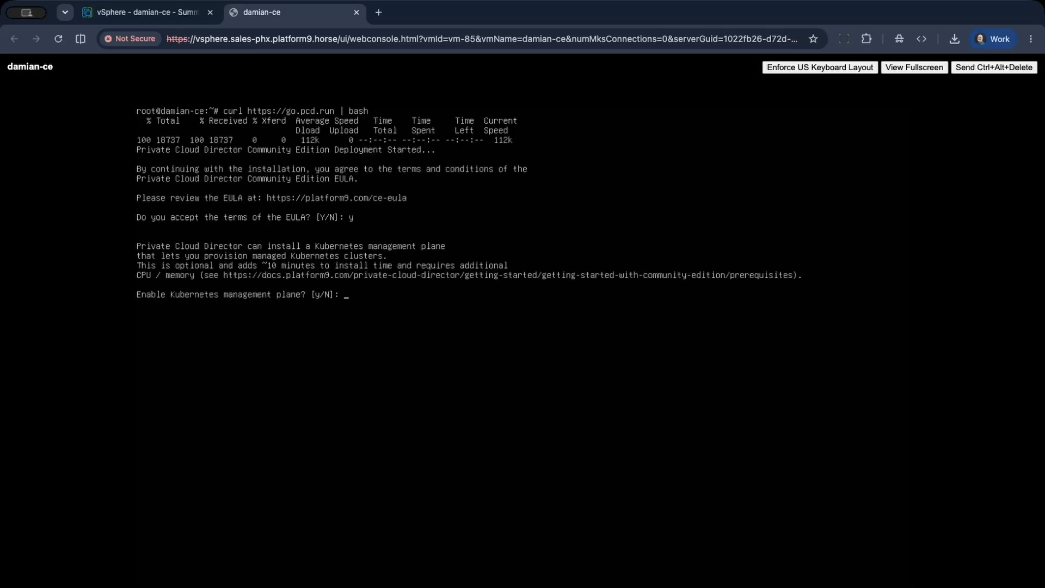
{"action": "type", "text": "n"}
{"action": "key", "text": "Return"}
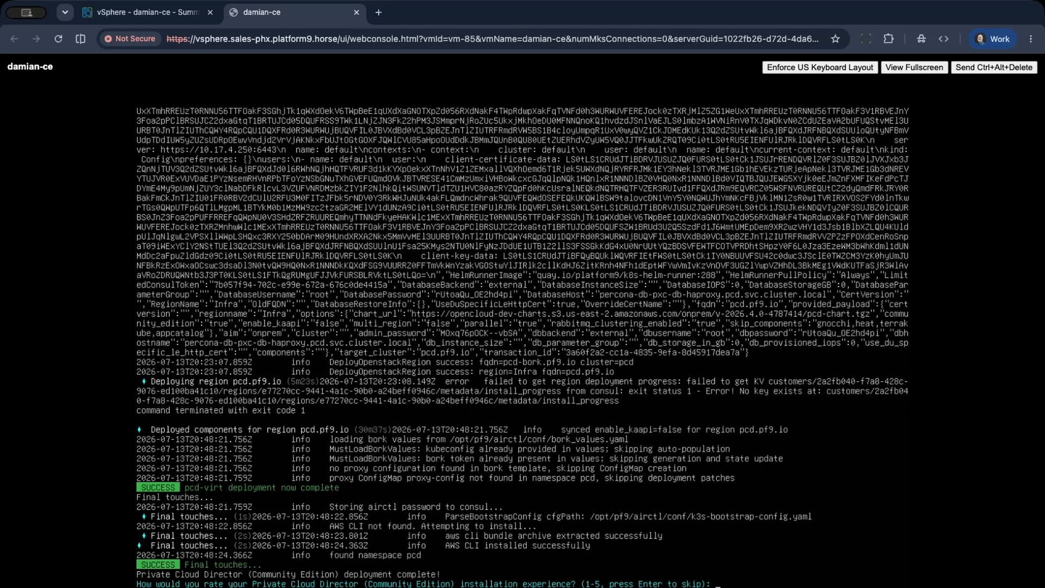
{"action": "key", "text": "Return"}
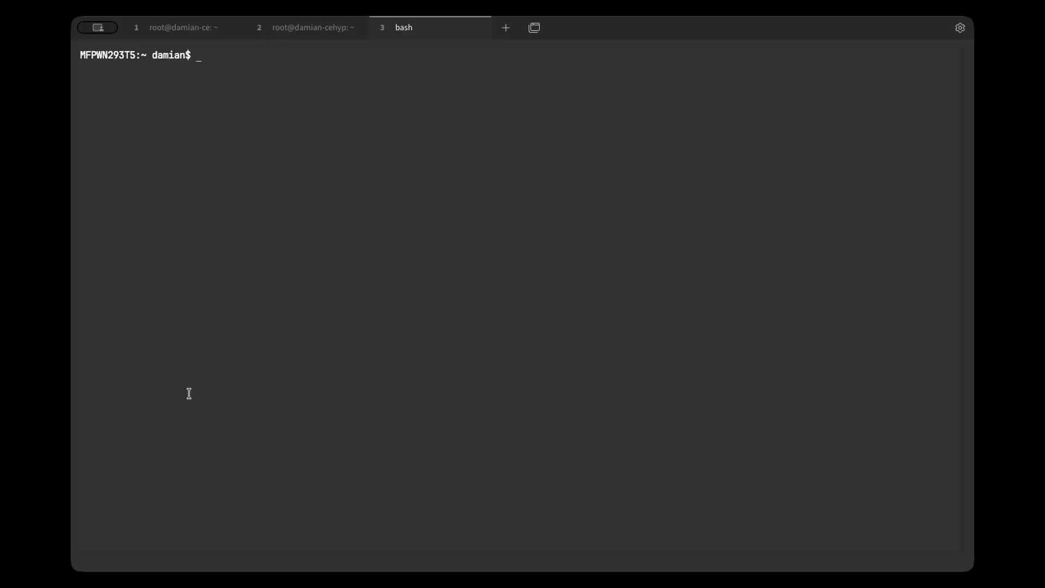
Switch to the local terminal, print /etc/hosts and examine the entry for pcd.pf9.io.
{"action": "type", "text": "cat /etc/hosts"}
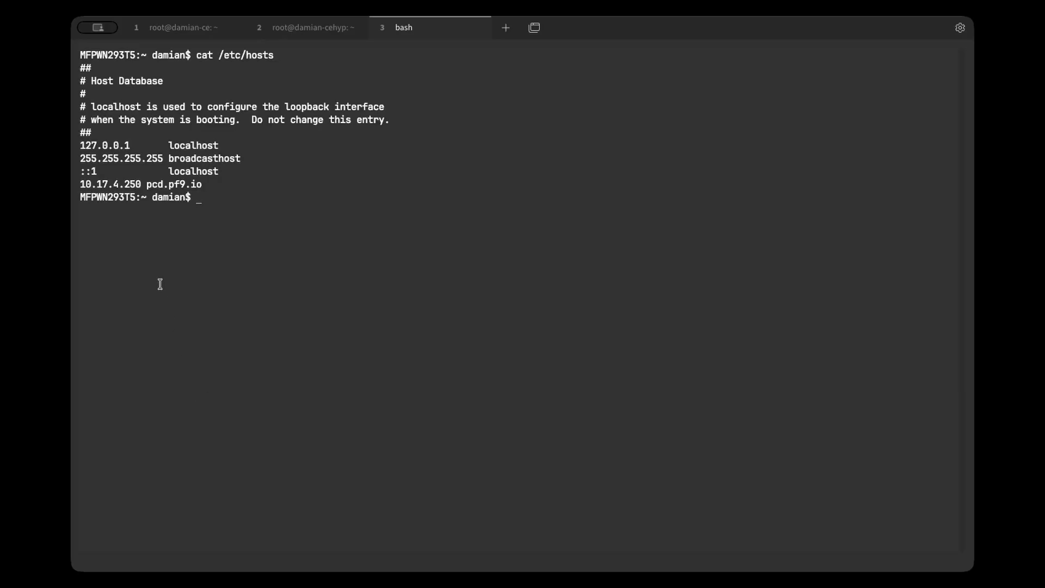
{"action": "left_click_drag", "start_coordinate": [80, 184], "coordinate": [221, 181]}
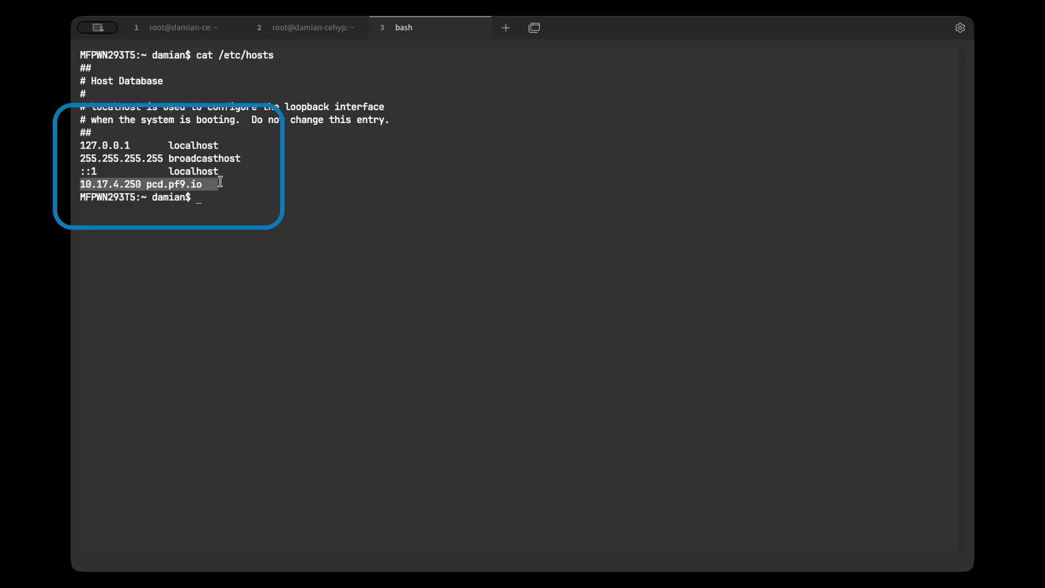
{"action": "left_click", "coordinate": [223, 222]}
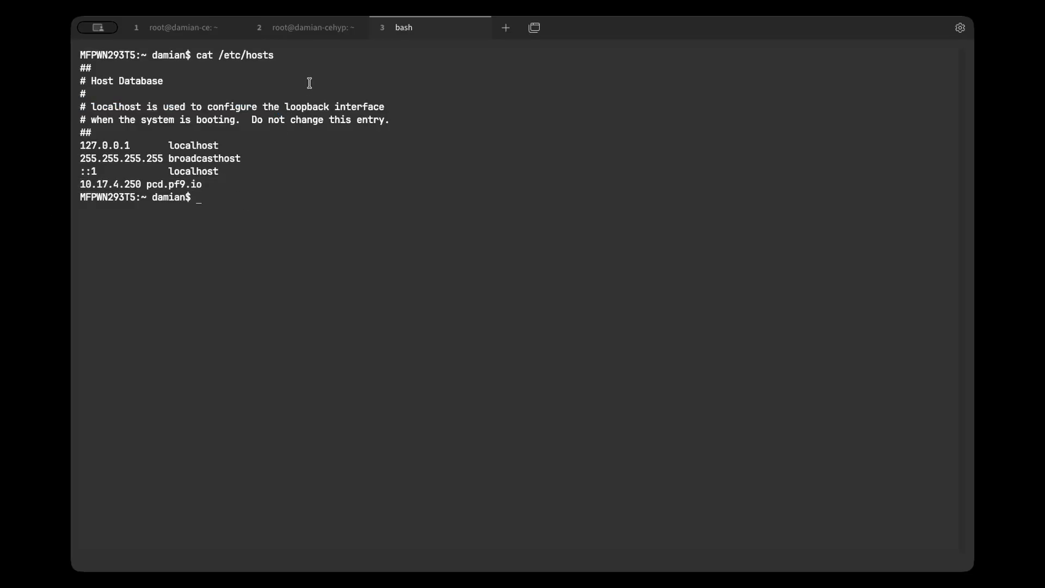
On the machine whose name ends in "-cehyp", add the line 10.17.4.250 pcd.pf9.io to /etc/hosts with nano and save the file.
{"action": "left_click", "coordinate": [303, 29]}
{"action": "type", "text": "nano /etc/hosts"}
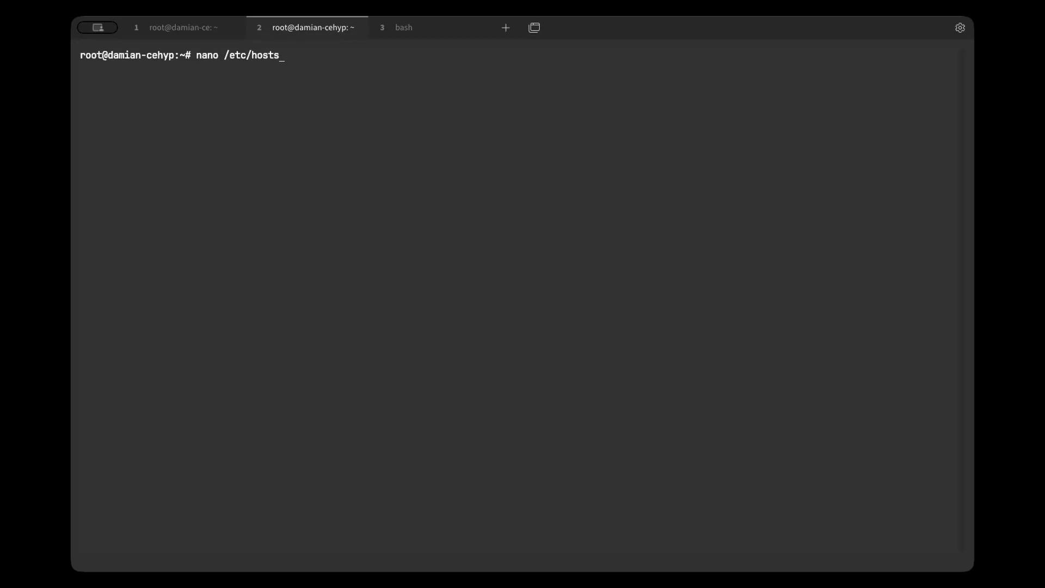
{"action": "key", "text": "Return"}
{"action": "type", "text": "10."}
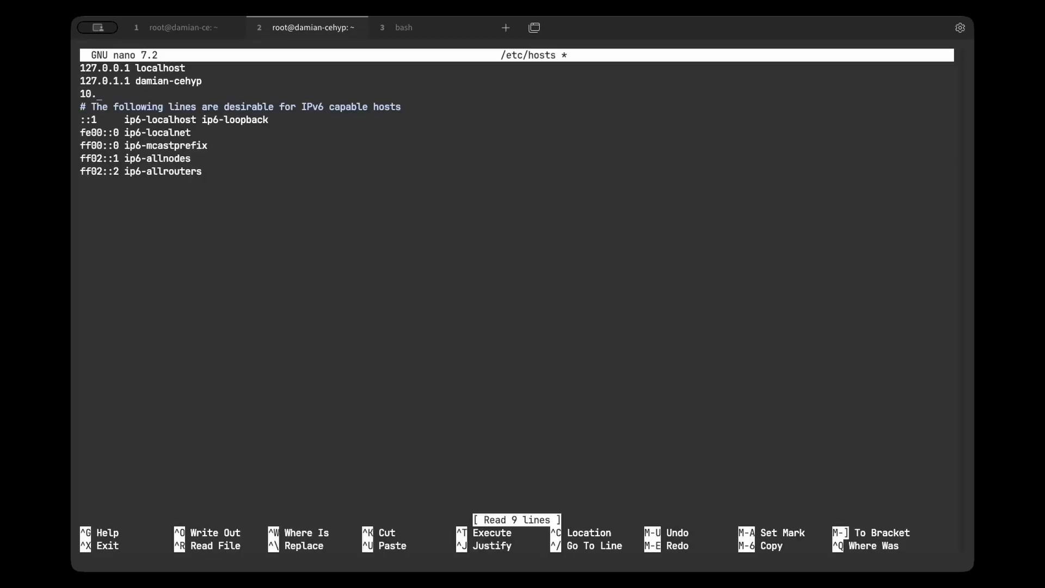
{"action": "type", "text": "17.4.250 pcd.pf9.io"}
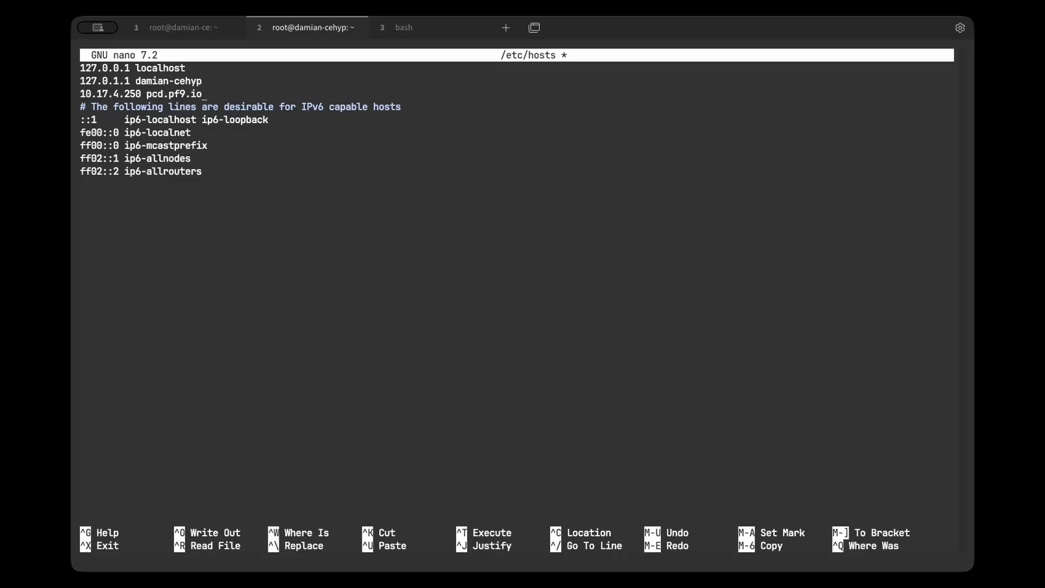
{"action": "key", "text": "ctrl+x"}
{"action": "key", "text": "y"}
{"action": "key", "text": "Return"}
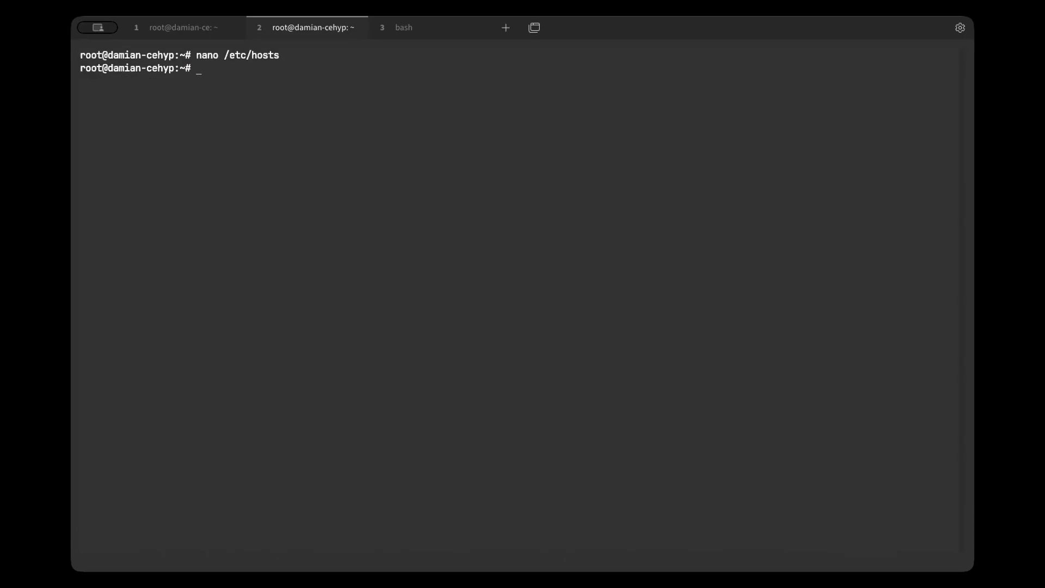
List the hypervisor machine's network interfaces and addresses with ip a.
{"action": "type", "text": "ip a"}
{"action": "key", "text": "Return"}
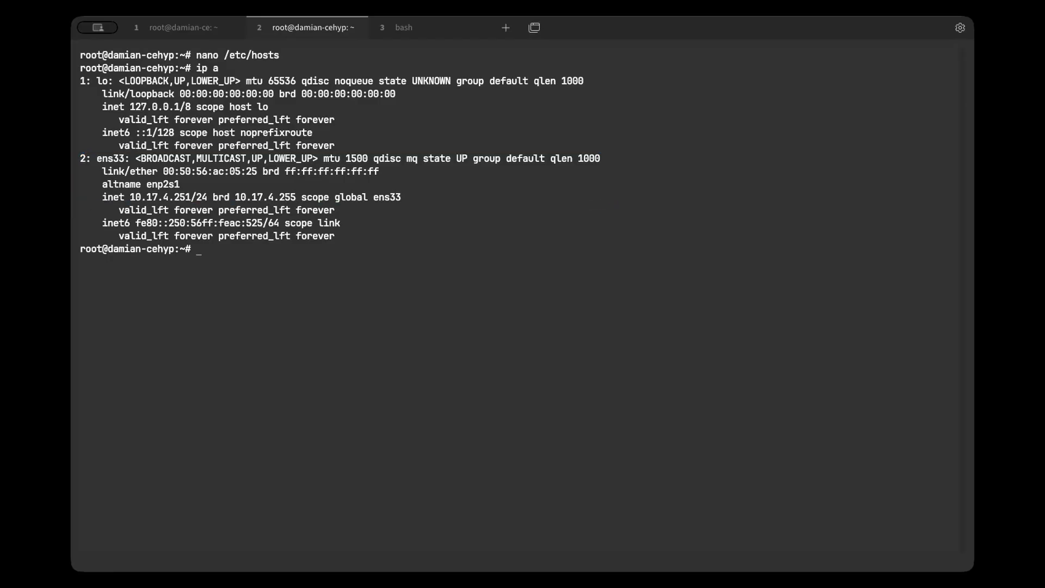
On the Community Edition machine, display the login credentials with airctl get-creds --config /opt/pf9/airctl/conf/airctl-config.yaml.
{"action": "key", "text": "alt+1"}
{"action": "type", "text": "airctl get-creds "}
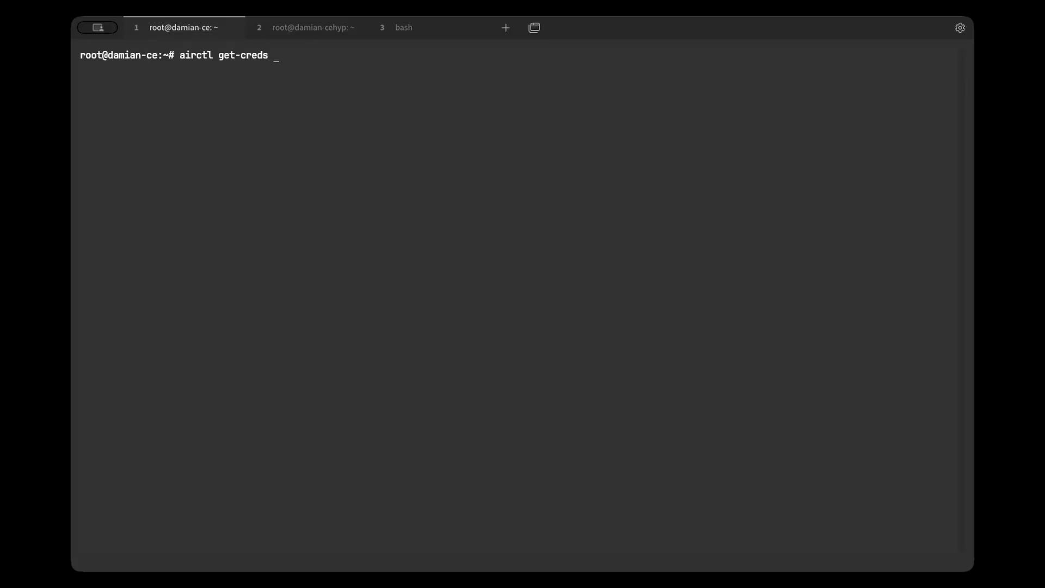
{"action": "type", "text": "--config /opt/pf9/airctl/conf/airctl-config.yaml"}
{"action": "key", "text": "Return"}
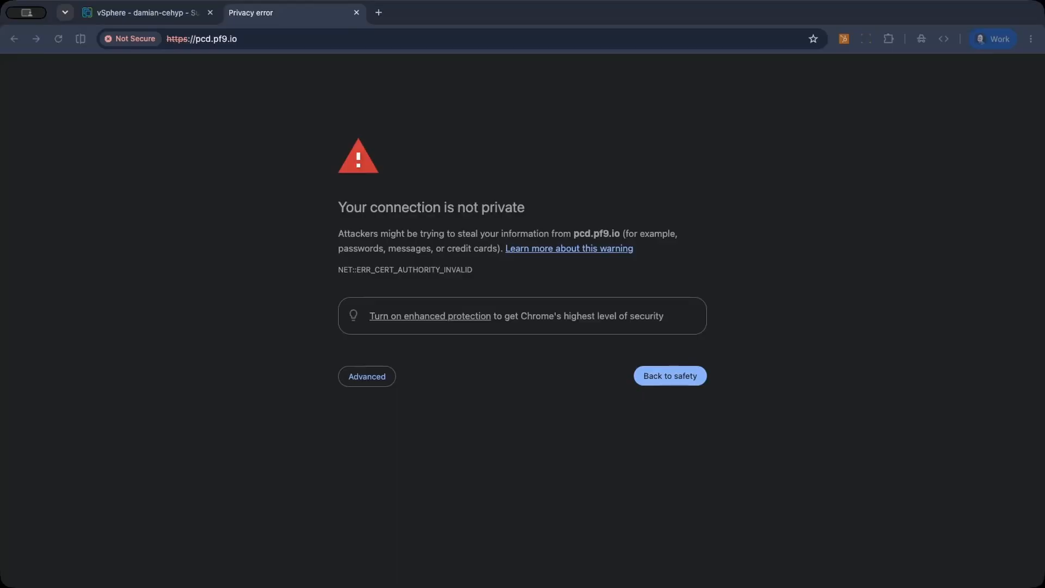
Switch to the browser and proceed past the certificate warning for pcd.pf9.io to reach its sign-in page.
{"action": "left_click", "coordinate": [419, 413]}
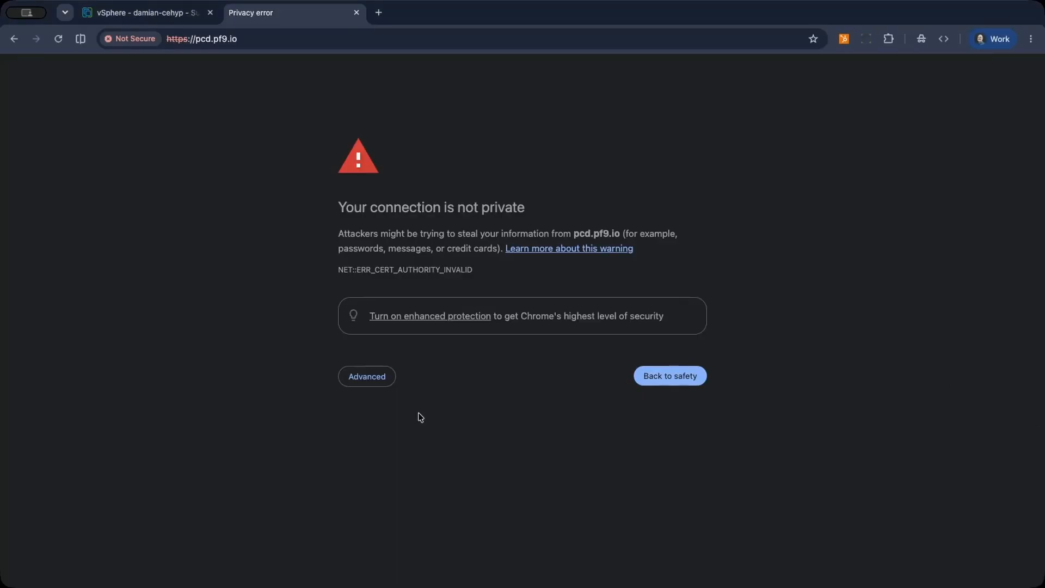
{"action": "left_click", "coordinate": [372, 377]}
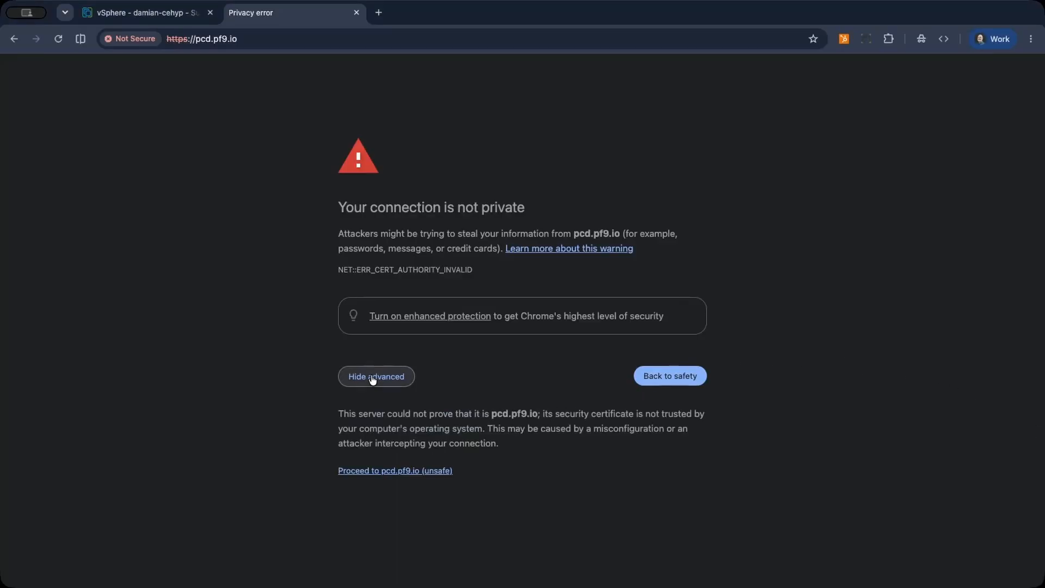
{"action": "left_click", "coordinate": [378, 472]}
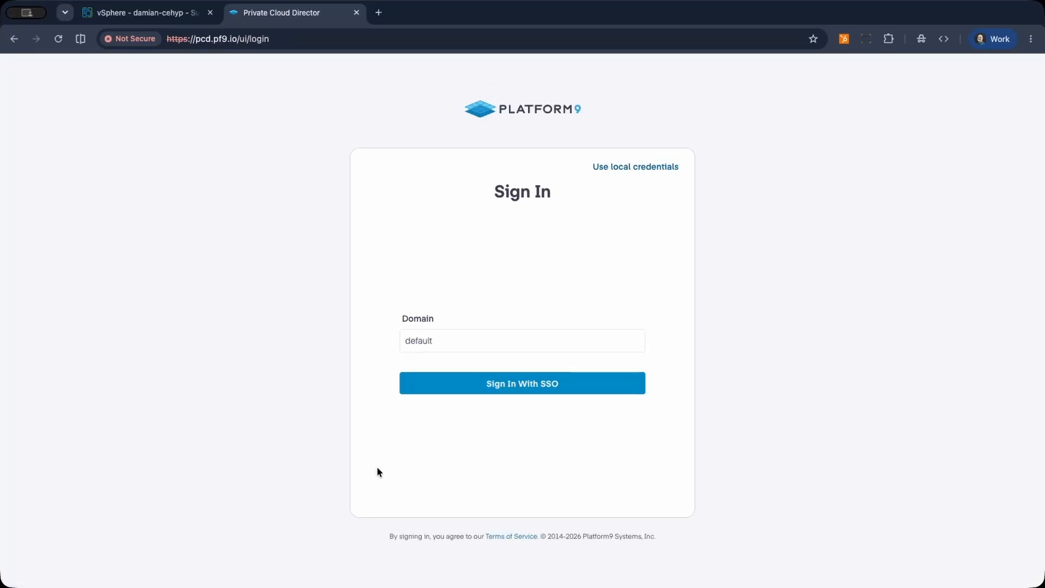
Sign in to Private Cloud Director with local credentials, entering the admin account's e-mail and password for the default domain.
{"action": "left_click", "coordinate": [606, 168]}
{"action": "left_click", "coordinate": [494, 270]}
{"action": "type", "text": "ad"}
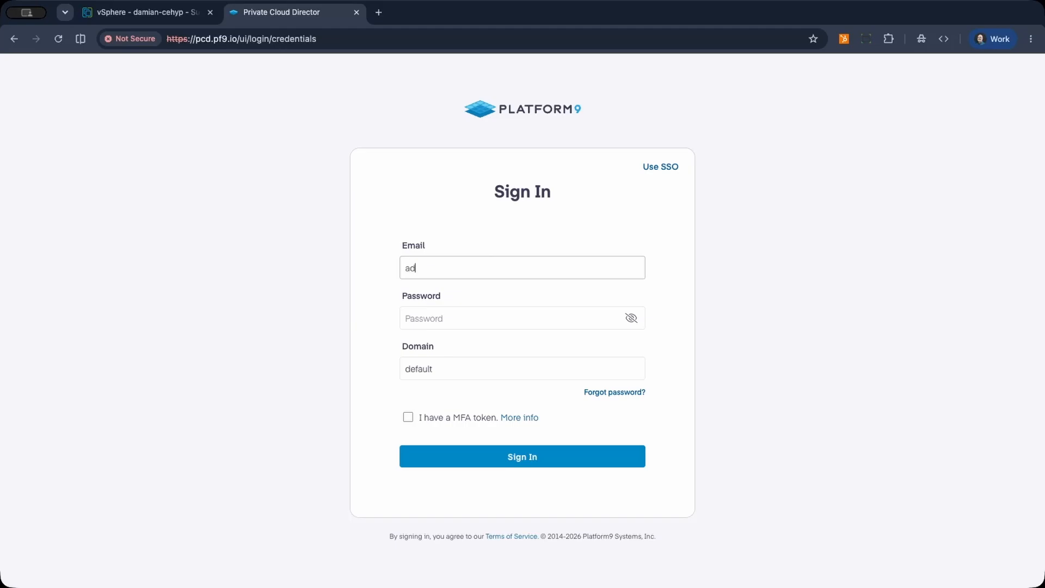
{"action": "type", "text": "min@airctl.localnet"}
{"action": "key", "text": "Tab"}
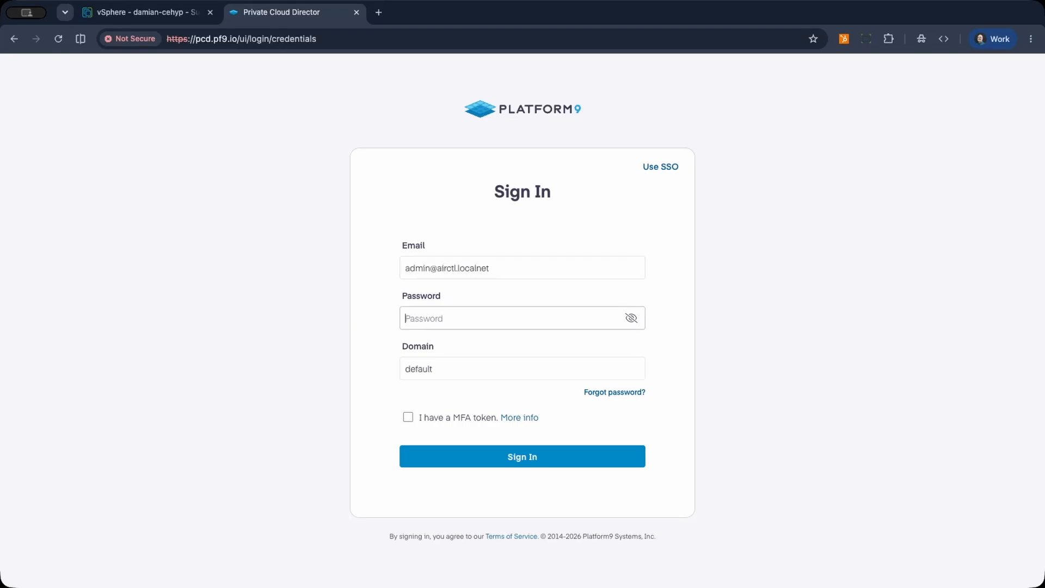
{"action": "key", "text": "super+v"}
{"action": "left_click", "coordinate": [631, 318]}
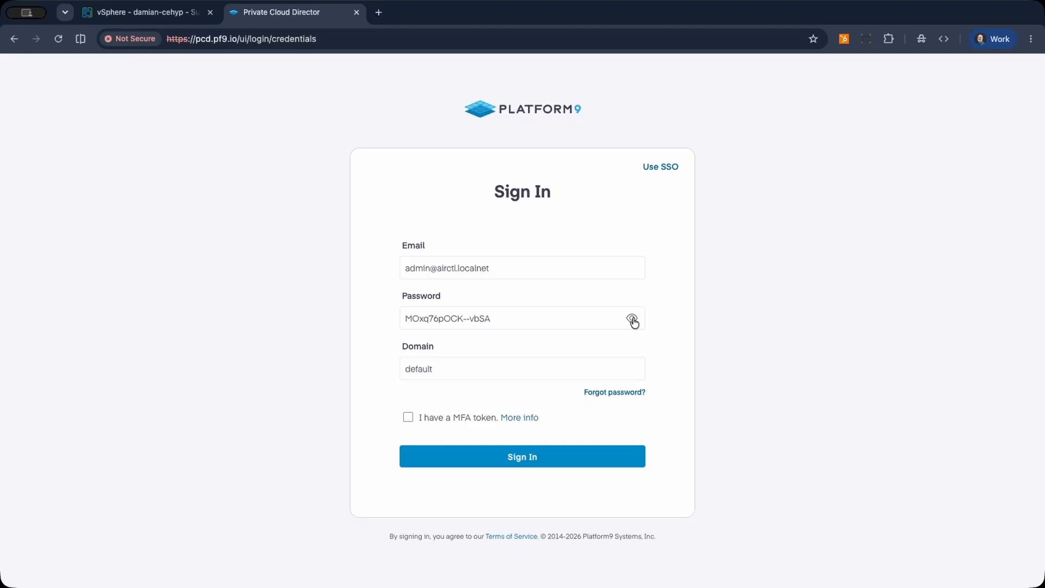
{"action": "left_click", "coordinate": [631, 319]}
{"action": "left_click", "coordinate": [524, 456]}
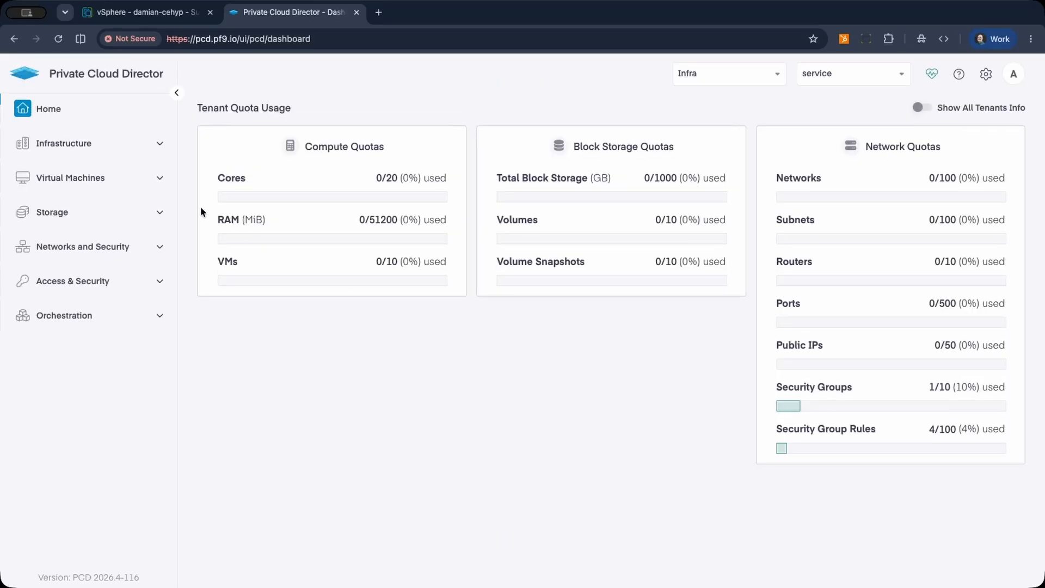
Create a cluster blueprint named blueprint, using IP Underlay for VXLAN Overlay segmentation and the VXLAN VNID range 3050-3060.
{"action": "left_click", "coordinate": [129, 145]}
{"action": "left_click", "coordinate": [74, 172]}
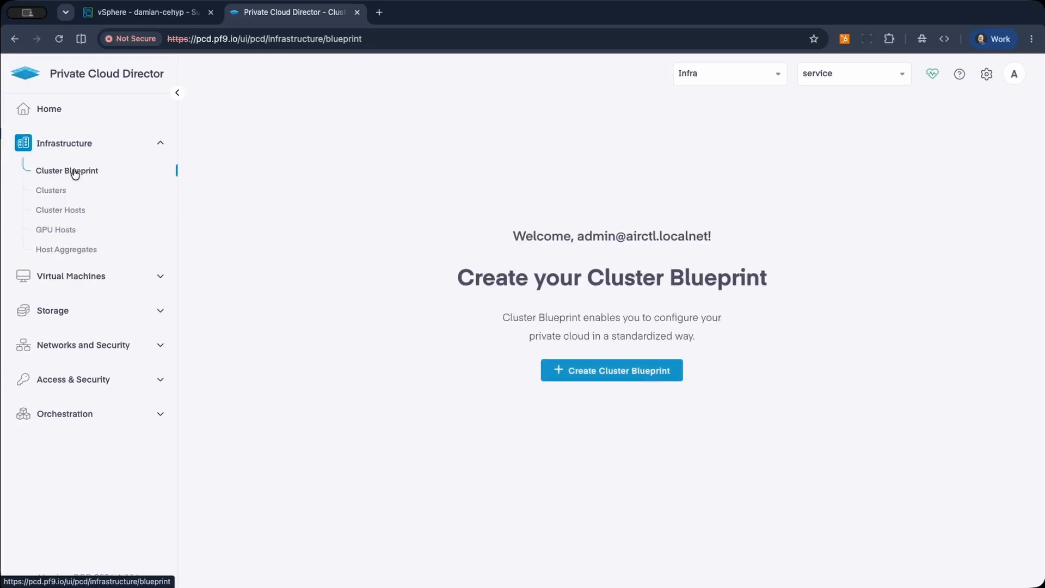
{"action": "left_click", "coordinate": [587, 372]}
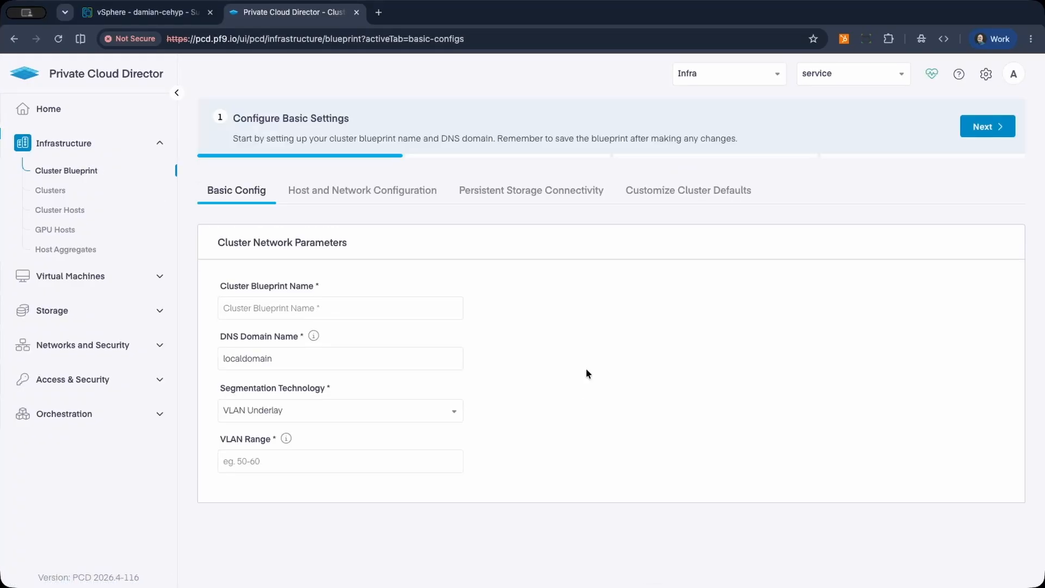
{"action": "left_click", "coordinate": [420, 306]}
{"action": "type", "text": "bluep"}
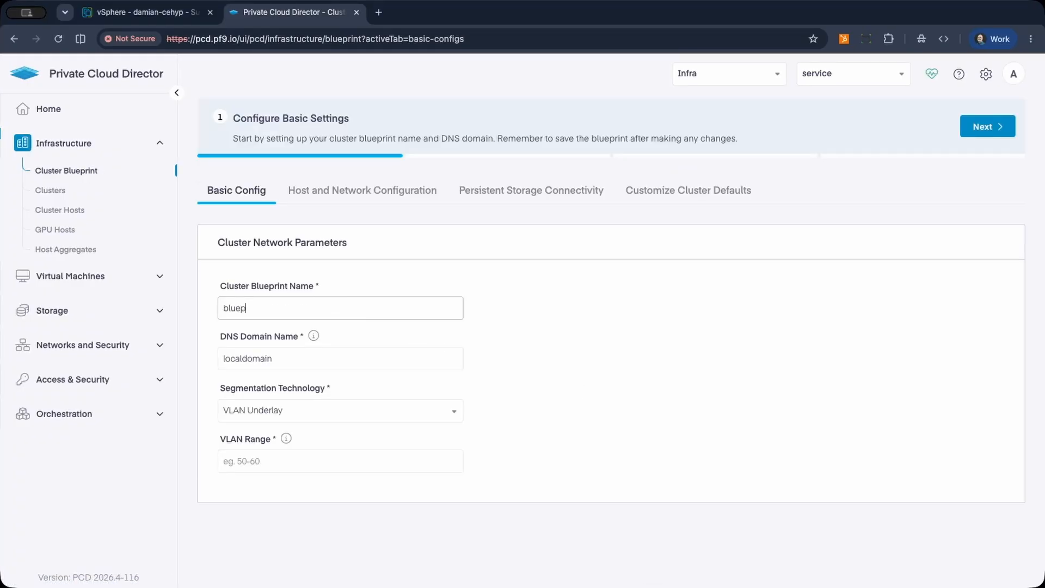
{"action": "type", "text": "rint"}
{"action": "left_click", "coordinate": [325, 416]}
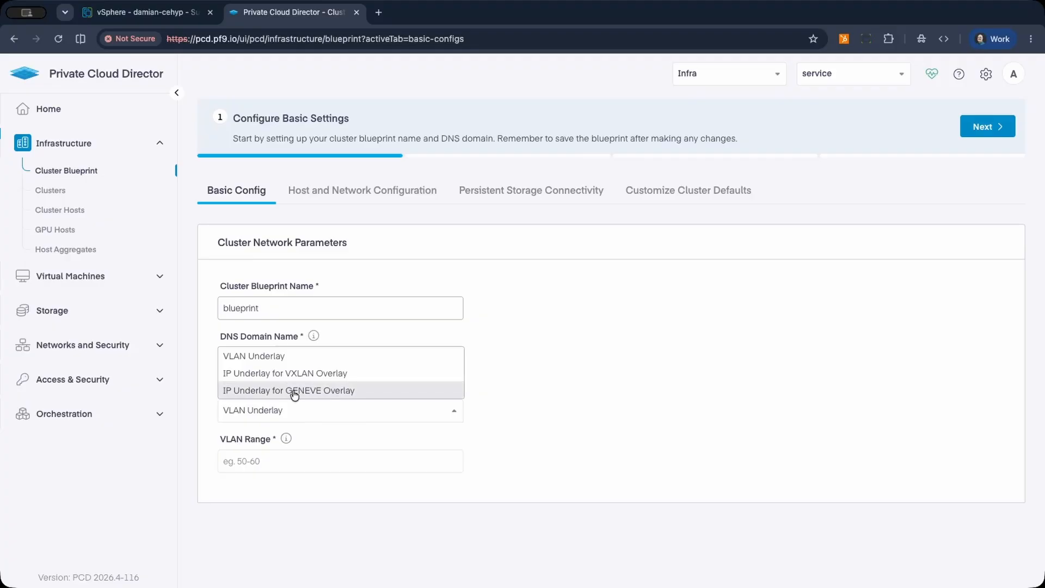
{"action": "left_click", "coordinate": [283, 373]}
{"action": "left_click", "coordinate": [308, 465]}
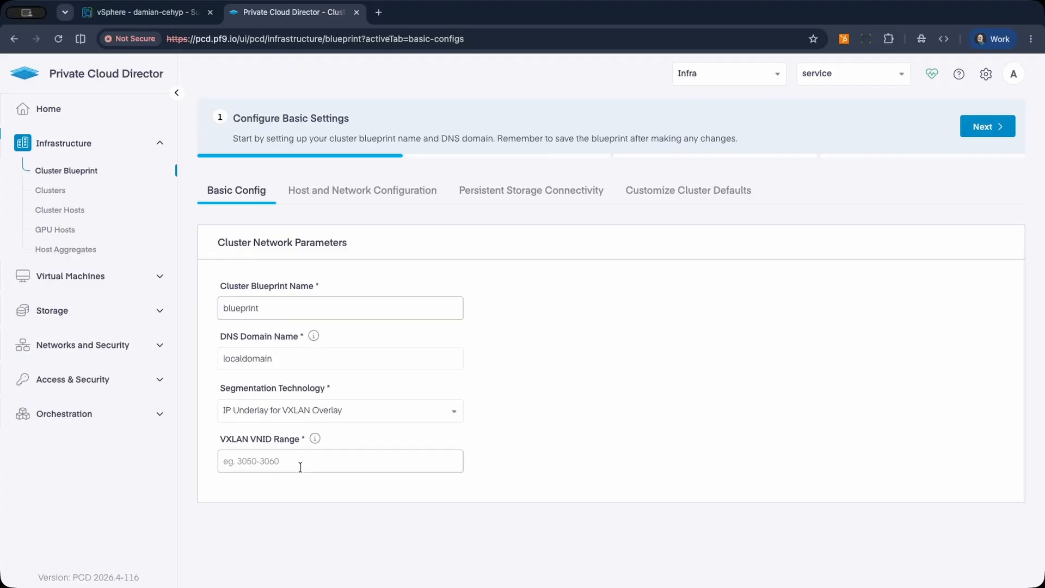
{"action": "type", "text": "3050-3060"}
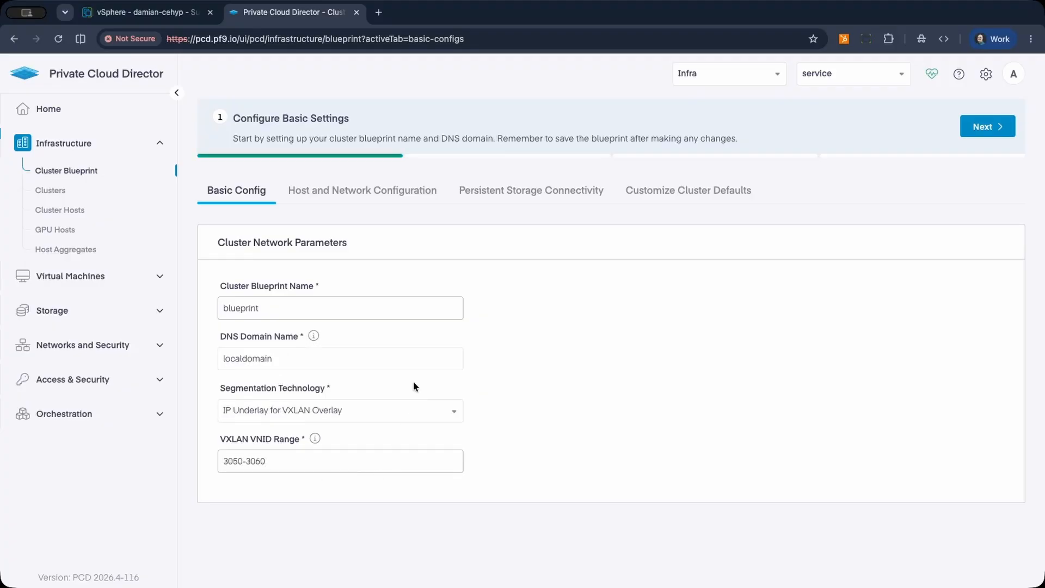
{"action": "left_click", "coordinate": [973, 135]}
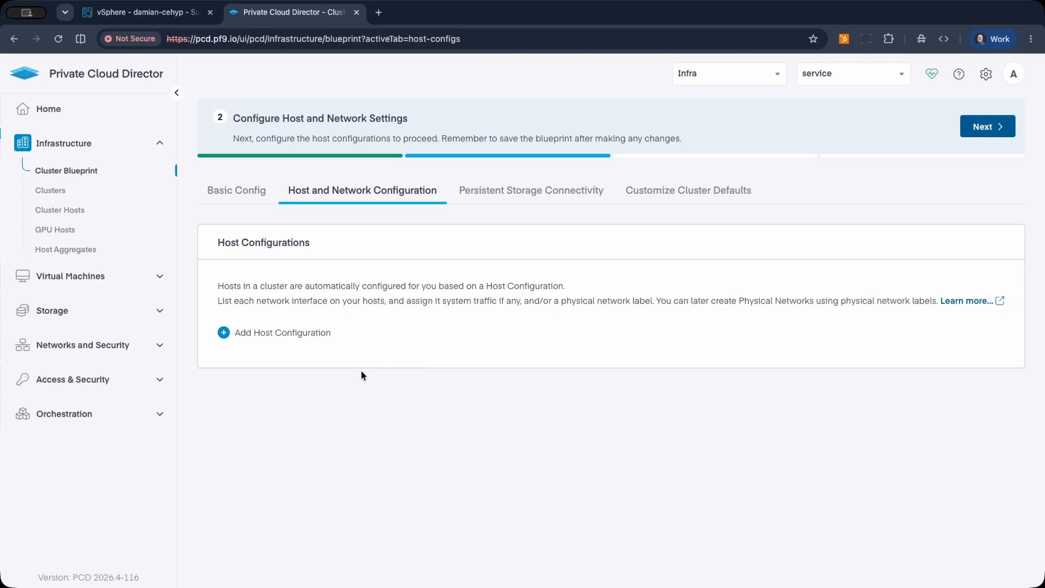
Add a host configuration with network interface ens33 and physical network label phynet, carrying all traffic types.
{"action": "left_click", "coordinate": [295, 333]}
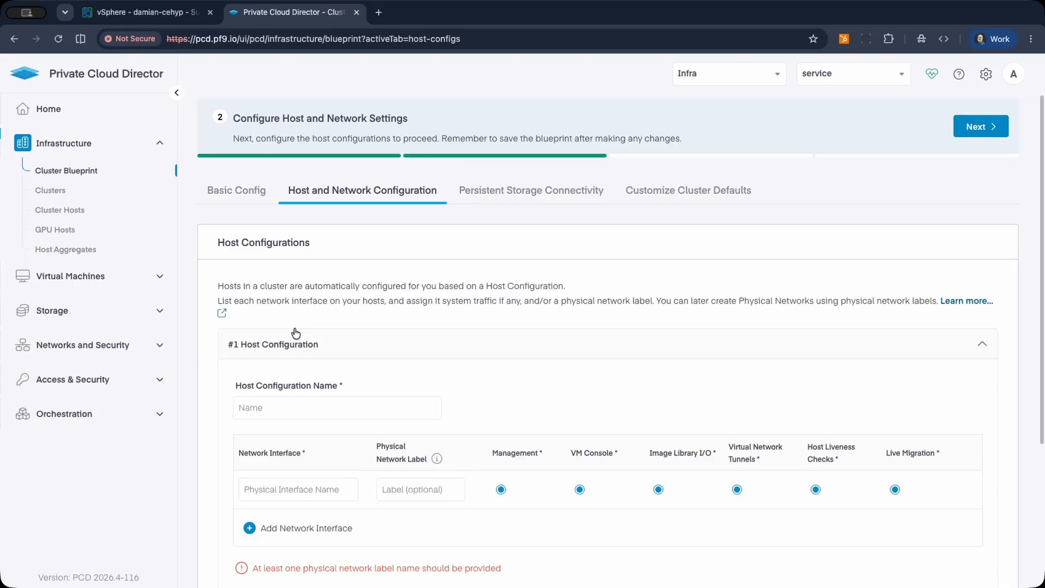
{"action": "left_click", "coordinate": [276, 489]}
{"action": "type", "text": "ens33"}
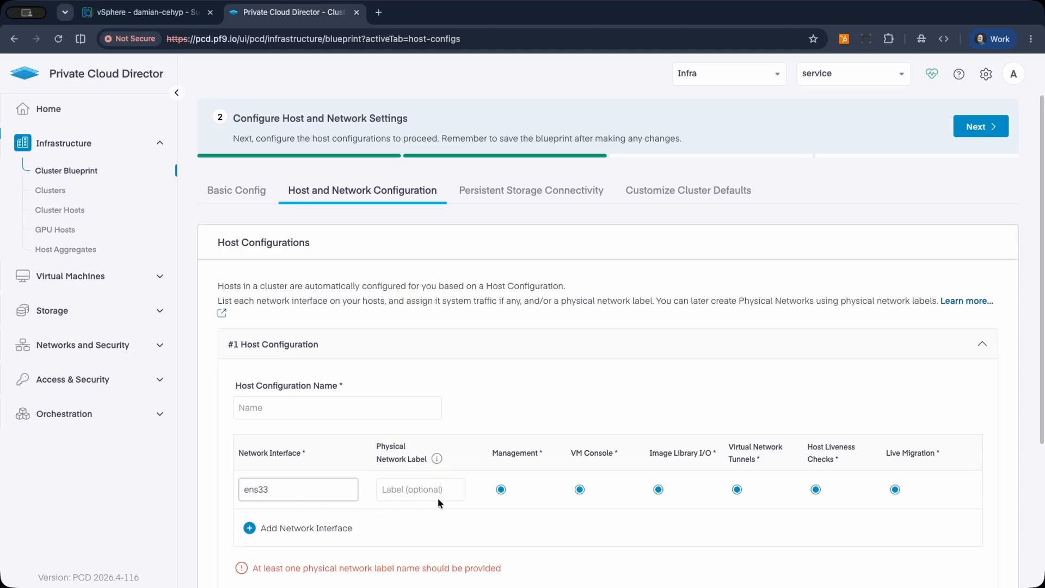
{"action": "left_click", "coordinate": [419, 488]}
{"action": "type", "text": "phynet"}
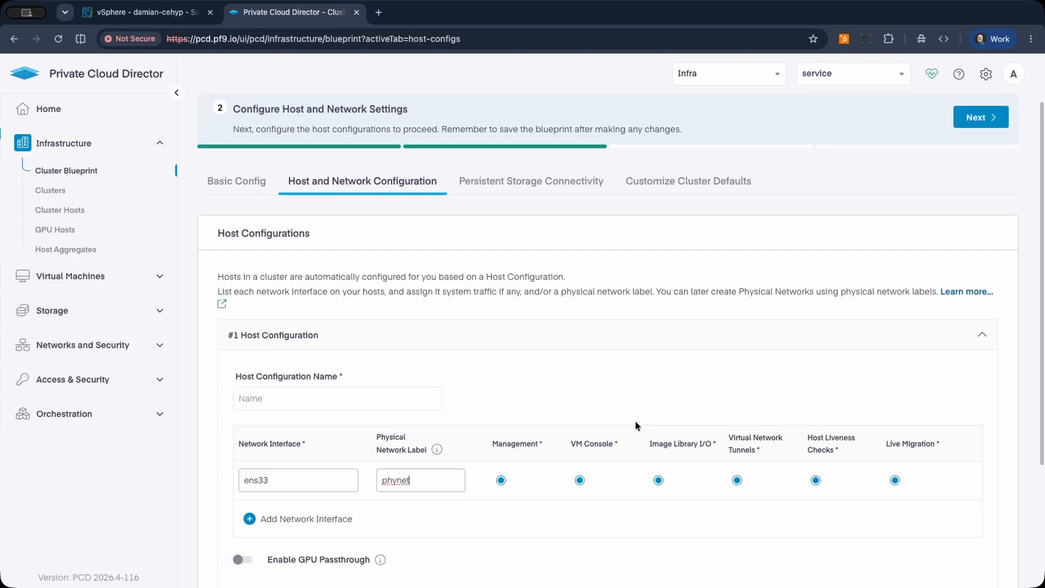
{"action": "scroll", "coordinate": [635, 419], "scroll_direction": "down", "scroll_amount": 3}
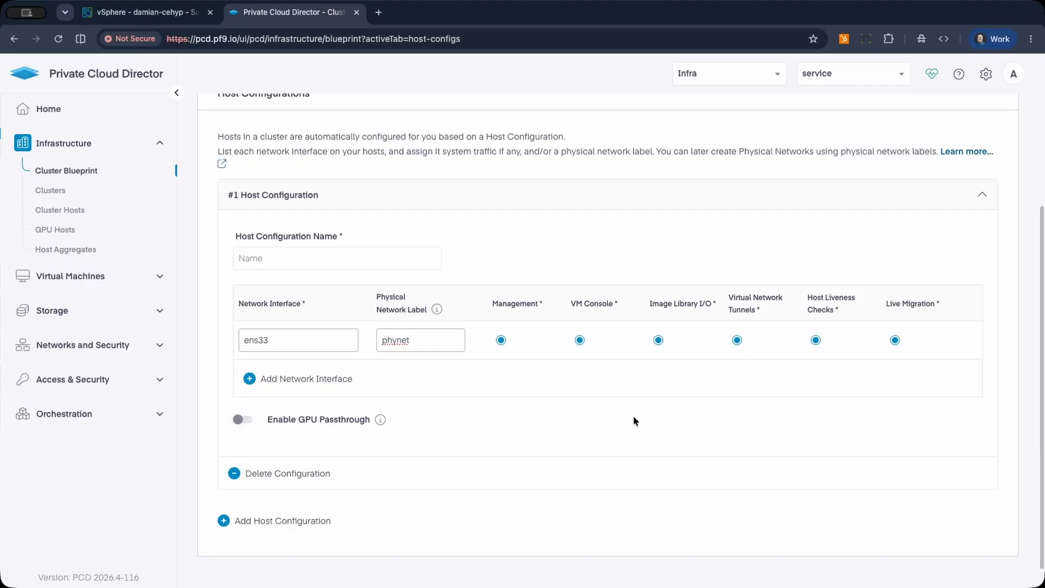
{"action": "scroll", "coordinate": [633, 416], "scroll_direction": "up", "scroll_amount": 3}
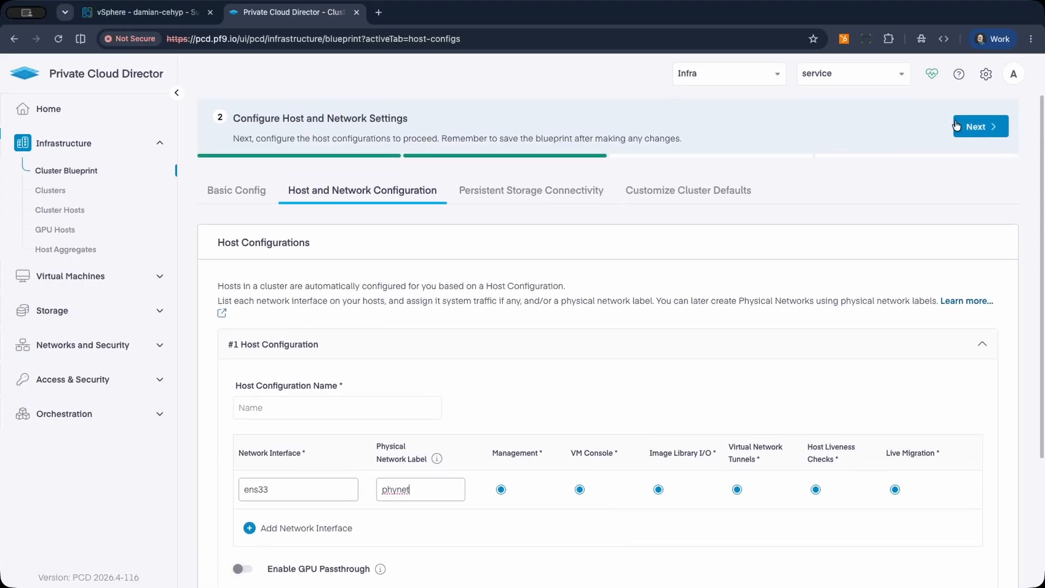
Try to save the cluster blueprint without a storage volume backend and with the default cluster settings.
{"action": "left_click", "coordinate": [965, 131]}
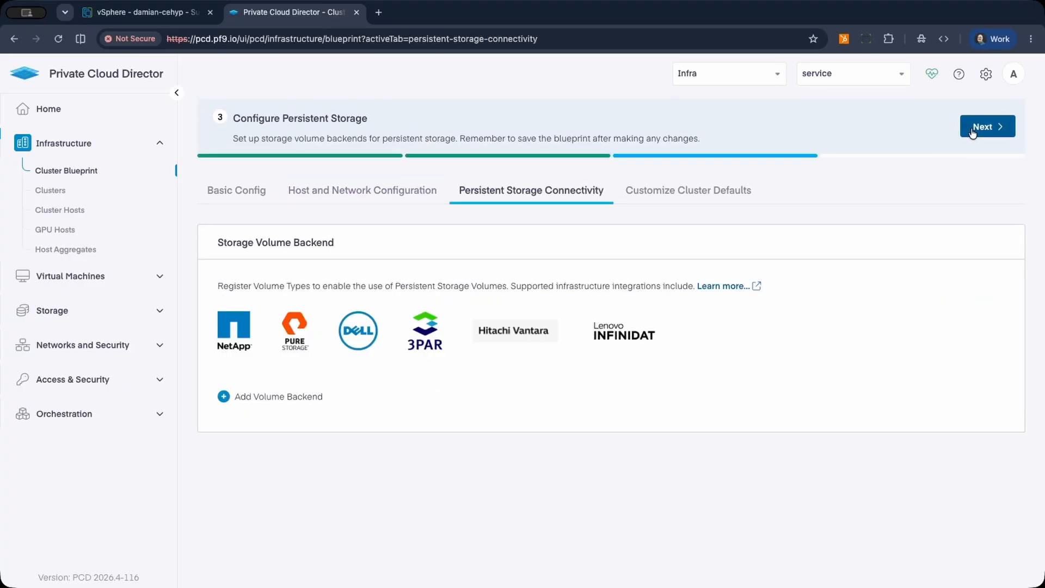
{"action": "left_click", "coordinate": [972, 130]}
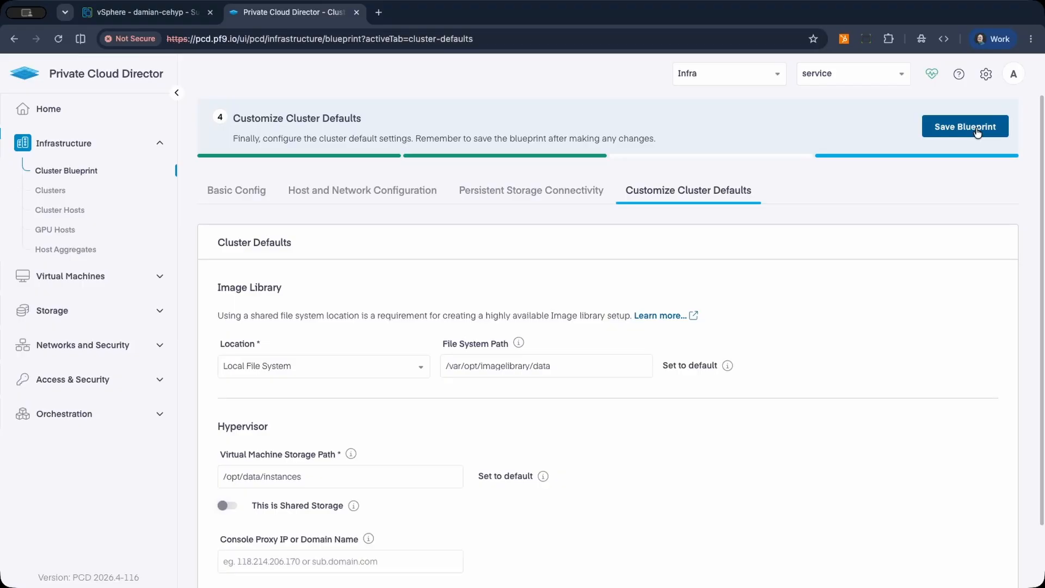
{"action": "left_click", "coordinate": [977, 130]}
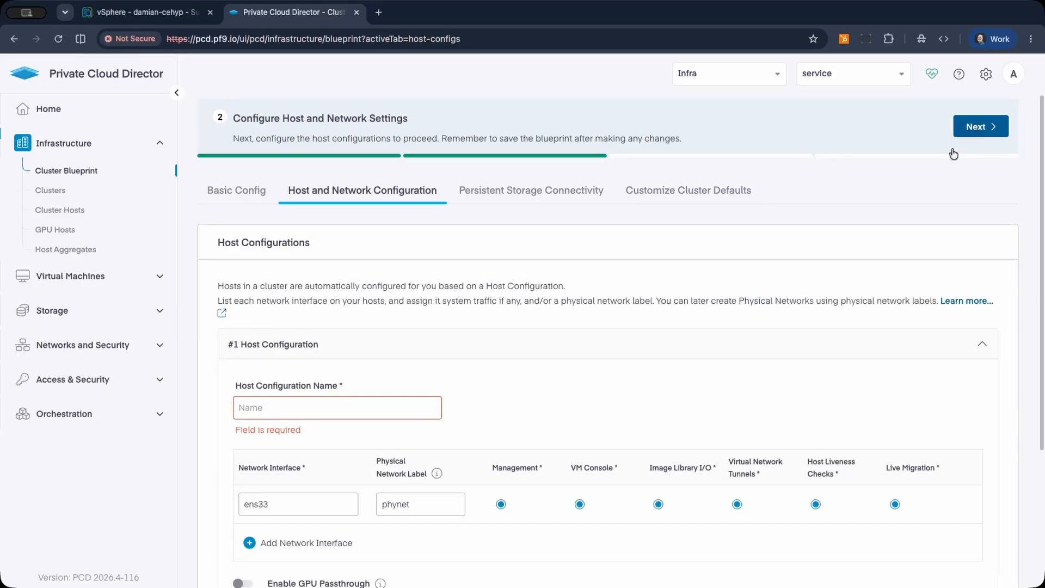
Name the host configuration host-config and save the cluster blueprint with its remaining defaults.
{"action": "left_click", "coordinate": [295, 411]}
{"action": "type", "text": "host"}
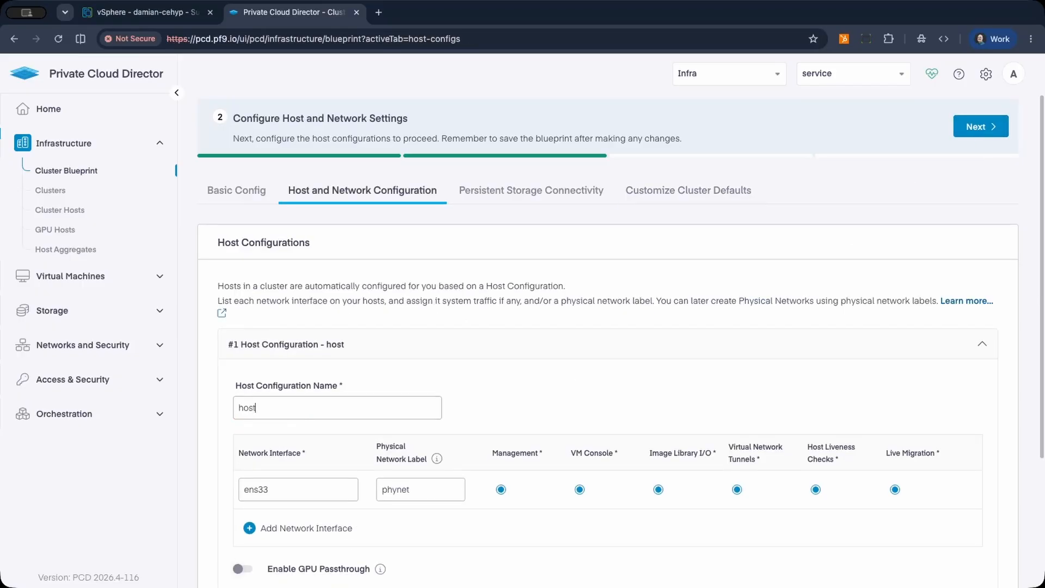
{"action": "type", "text": "-config"}
{"action": "left_click", "coordinate": [986, 127]}
{"action": "left_click", "coordinate": [988, 126]}
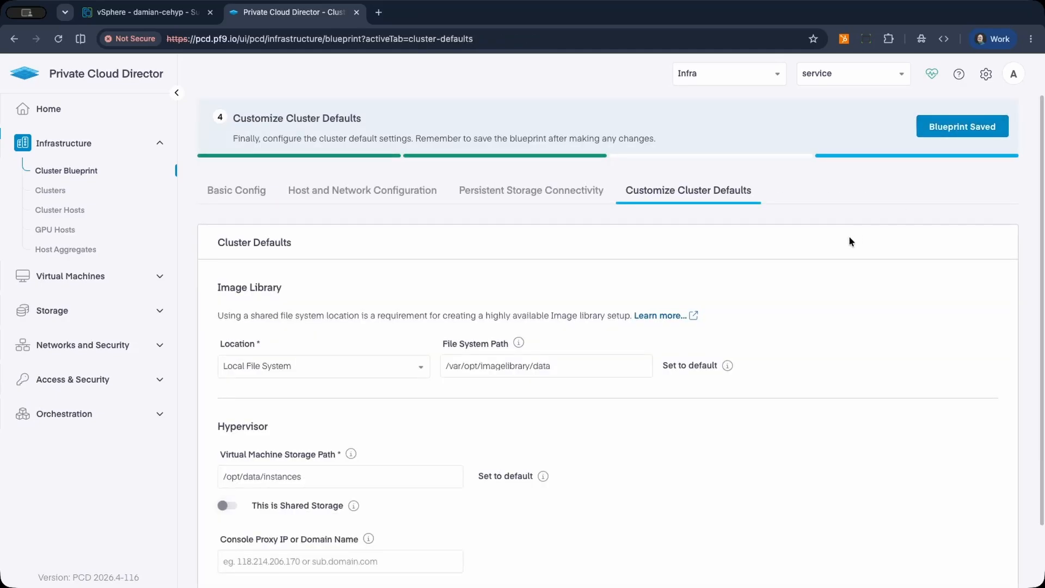
Try to add a cluster named cluster01 with the Host Passthrough CPU mode, then dismiss the form.
{"action": "left_click", "coordinate": [50, 190]}
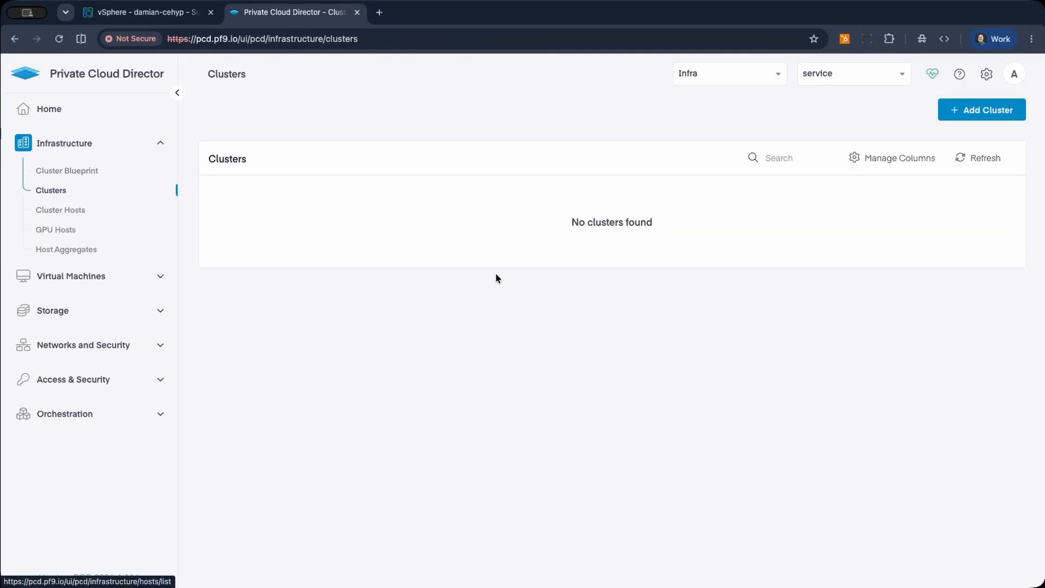
{"action": "left_click", "coordinate": [985, 110]}
{"action": "left_click", "coordinate": [671, 210]}
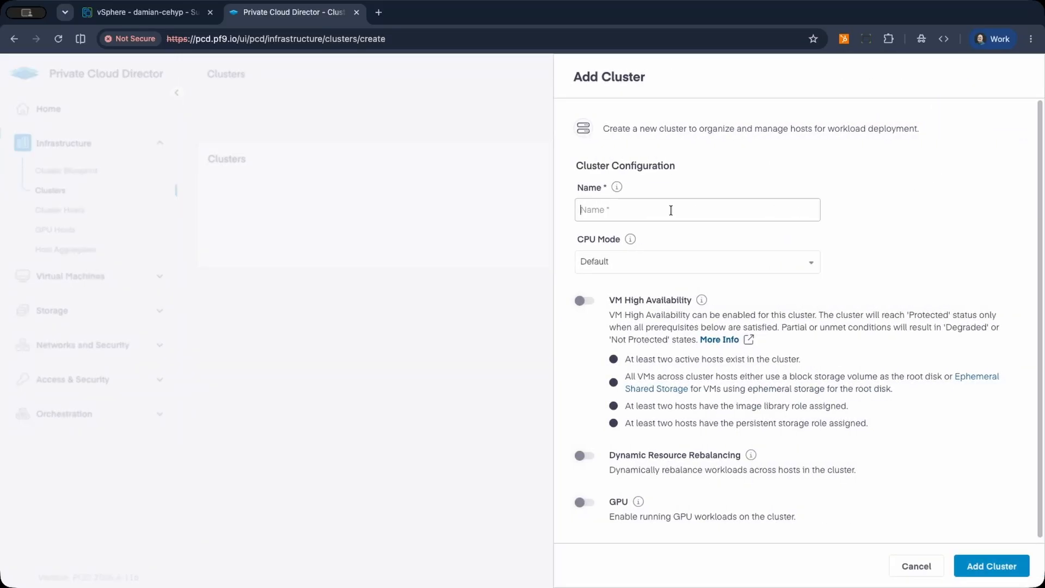
{"action": "type", "text": "cluster01"}
{"action": "left_click", "coordinate": [676, 268]}
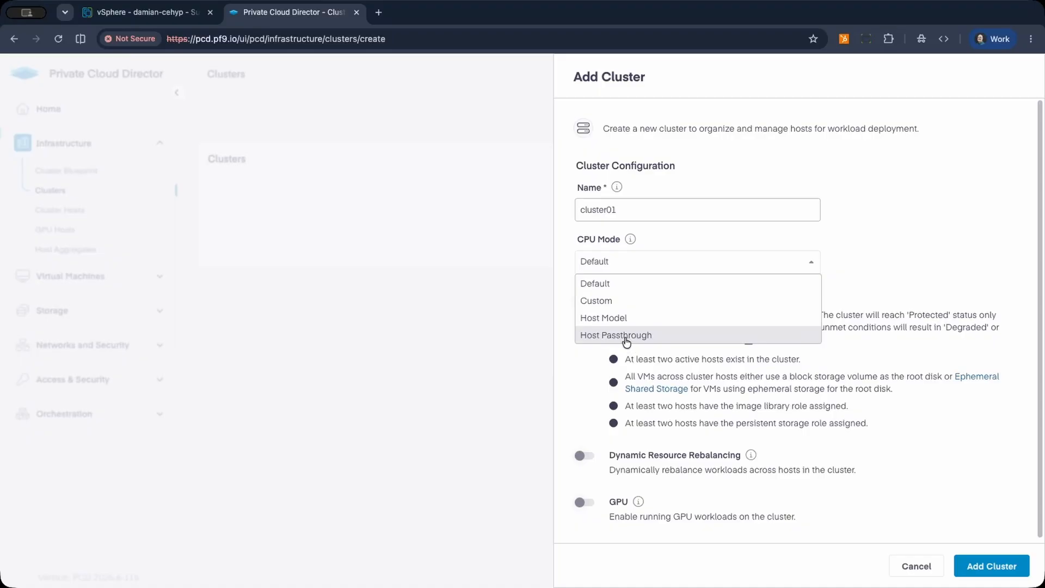
{"action": "left_click", "coordinate": [622, 337]}
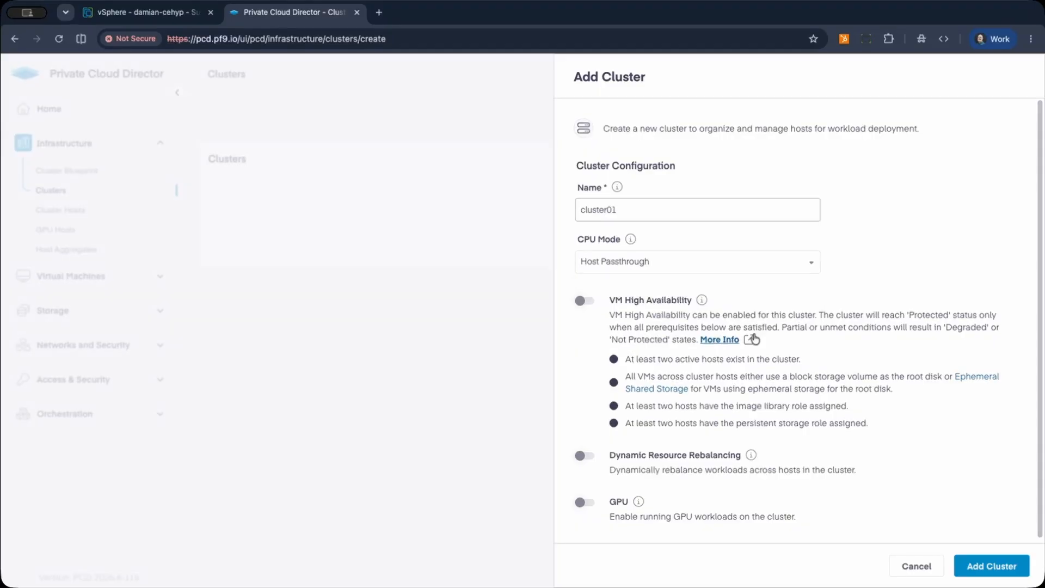
{"action": "left_click", "coordinate": [986, 570]}
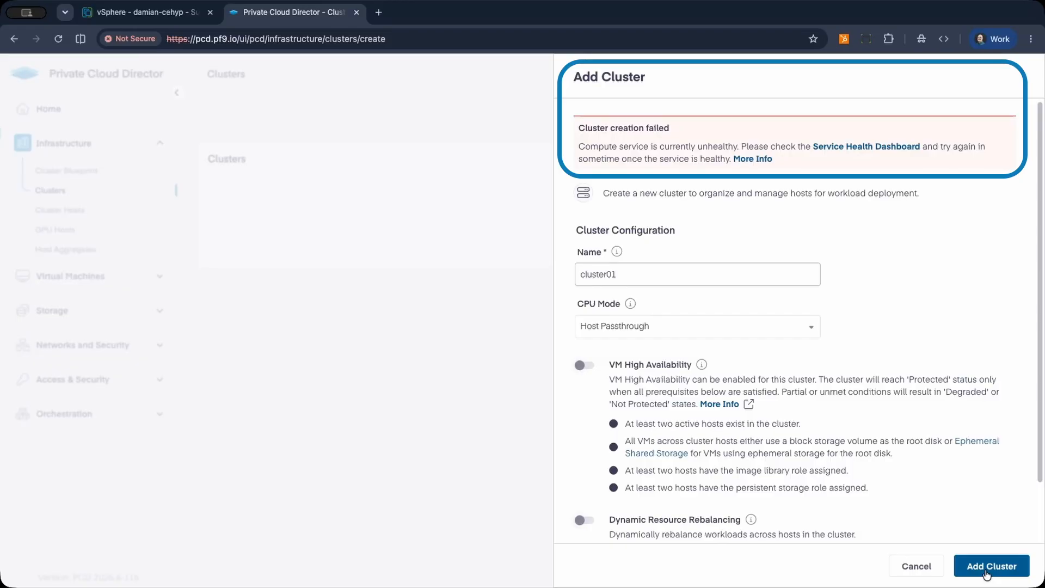
{"action": "left_click", "coordinate": [916, 566]}
Retry adding the cluster cluster01 with CPU mode Host Passthrough, leaving high availability, resource rebalancing and GPU disabled.
{"action": "left_click", "coordinate": [985, 109]}
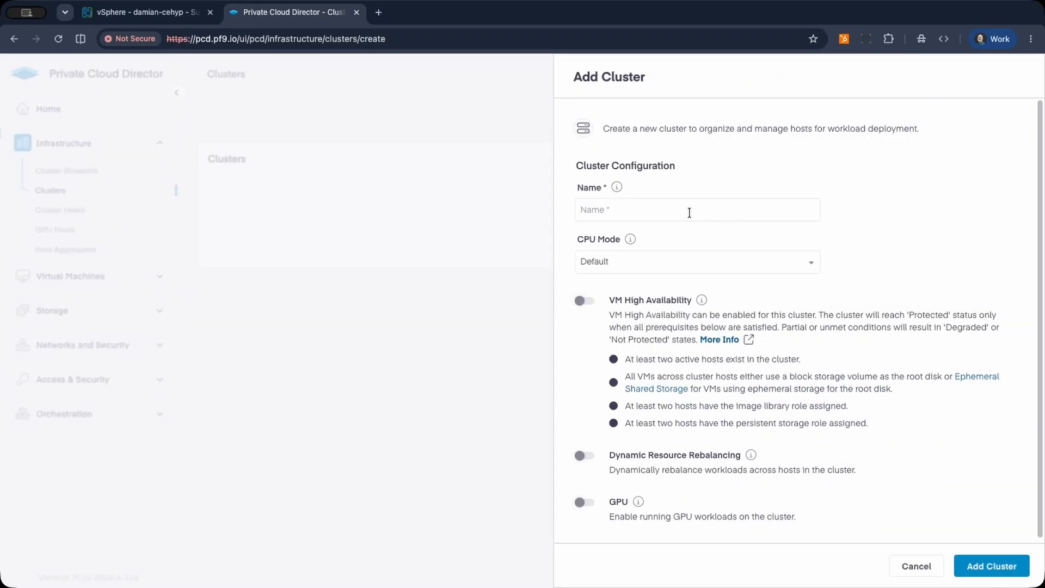
{"action": "left_click", "coordinate": [679, 213]}
{"action": "type", "text": "cluster01"}
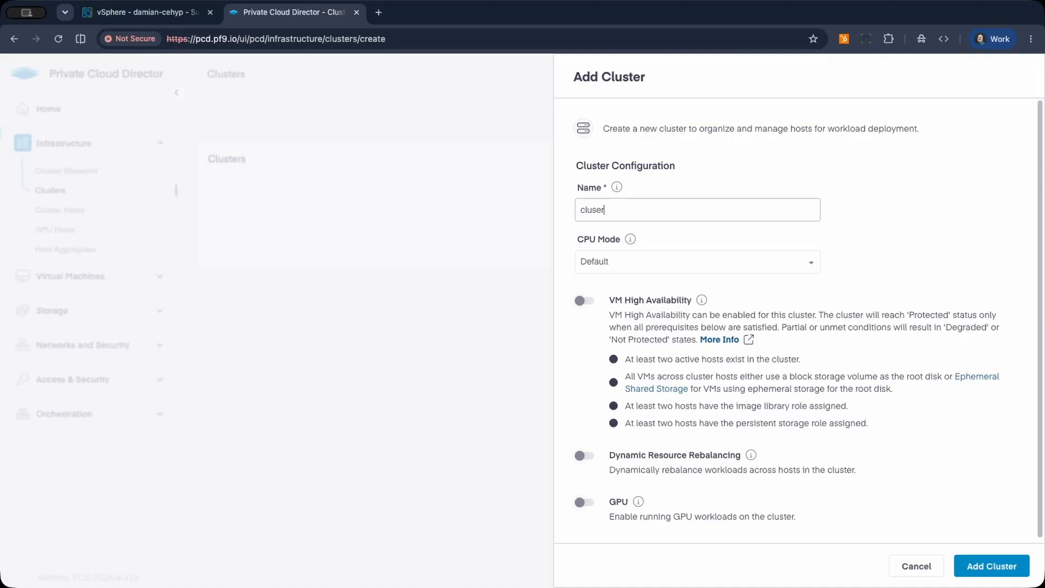
{"action": "left_click", "coordinate": [664, 273]}
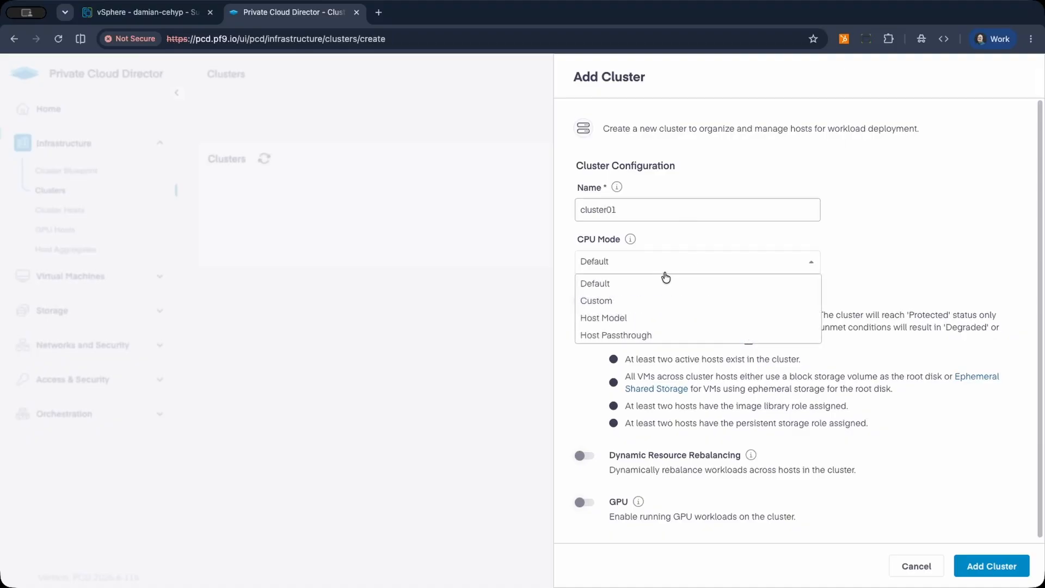
{"action": "left_click", "coordinate": [658, 334]}
{"action": "left_click", "coordinate": [993, 566]}
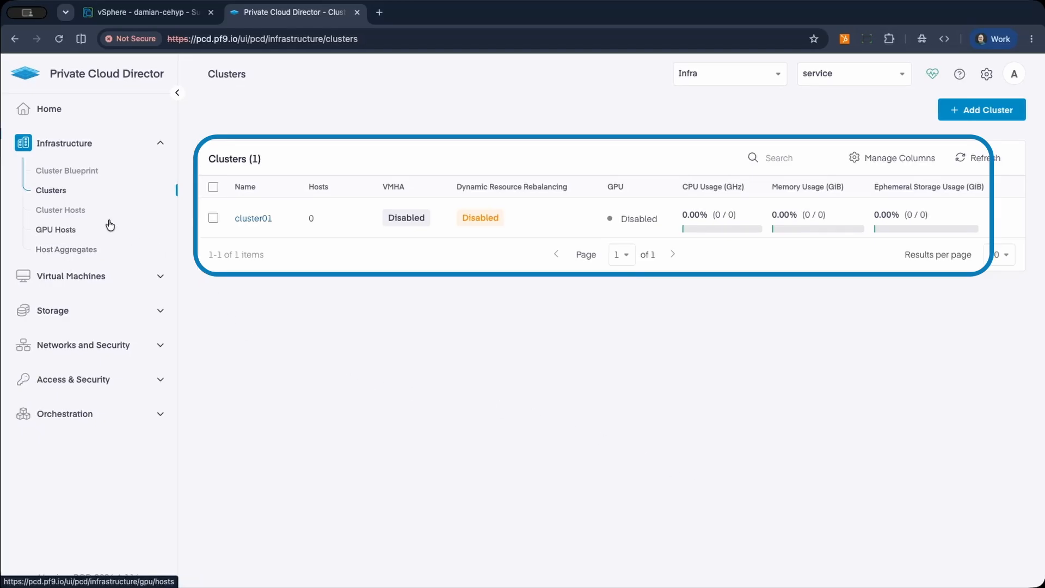
{"action": "left_click", "coordinate": [79, 213]}
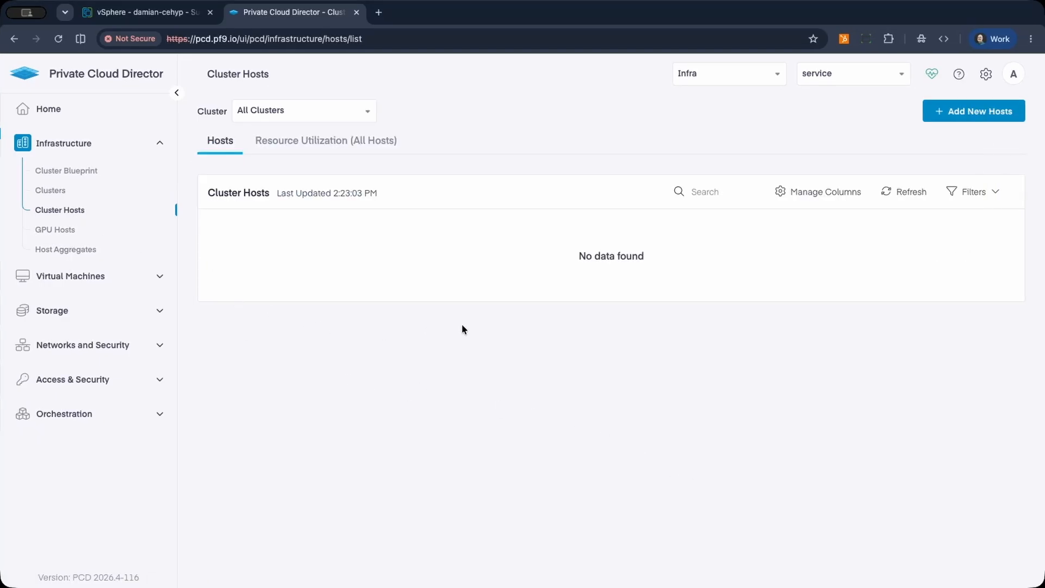
{"action": "left_click", "coordinate": [961, 111]}
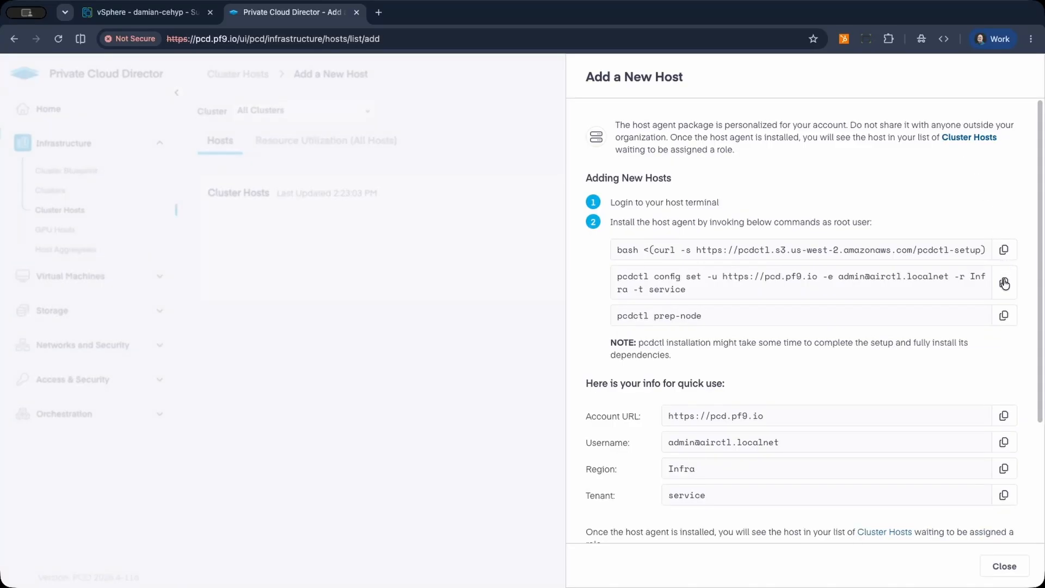
{"action": "key", "text": "super+Tab"}
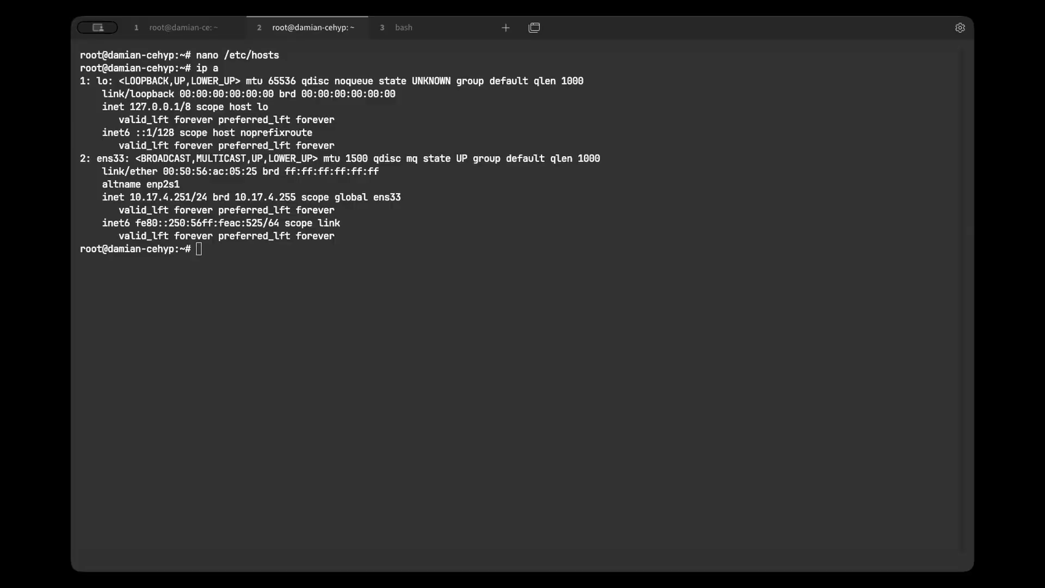
{"action": "left_click", "coordinate": [568, 309]}
{"action": "key", "text": "ctrl+shift+v"}
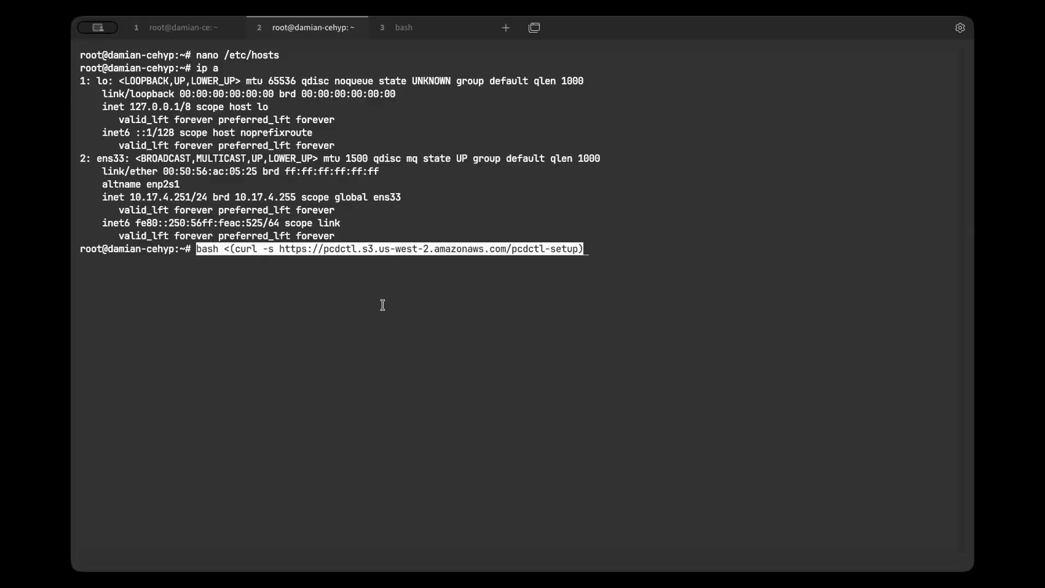
{"action": "key", "text": "Return"}
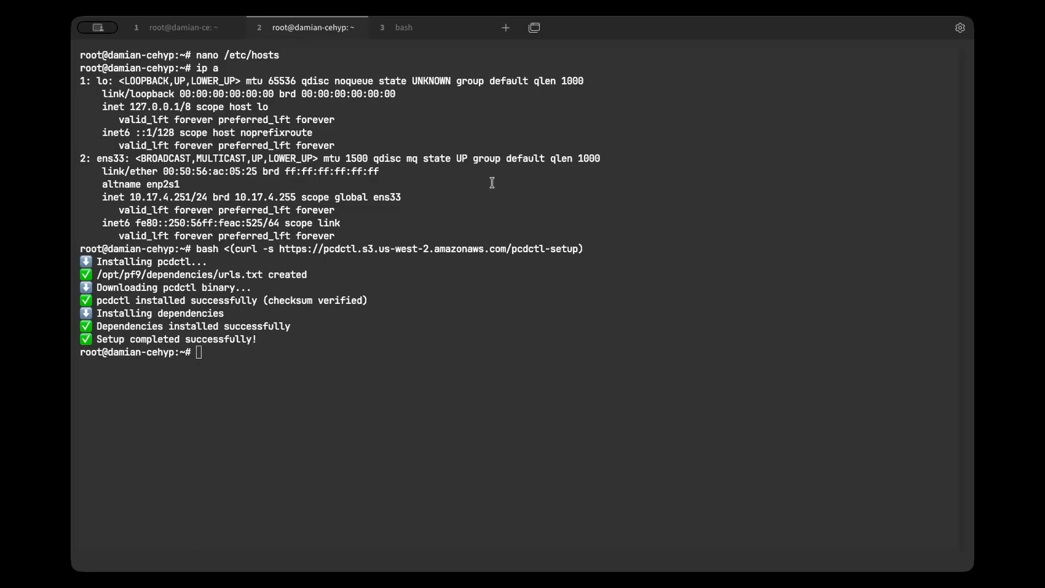
{"action": "key", "text": "super+v"}
{"action": "key", "text": "Return"}
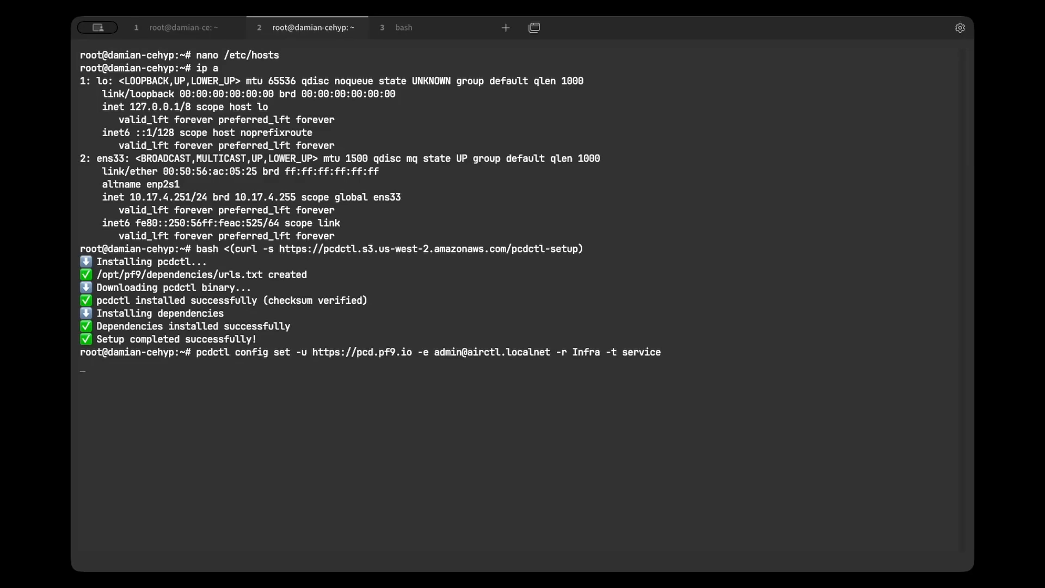
{"action": "left_click", "coordinate": [205, 27]}
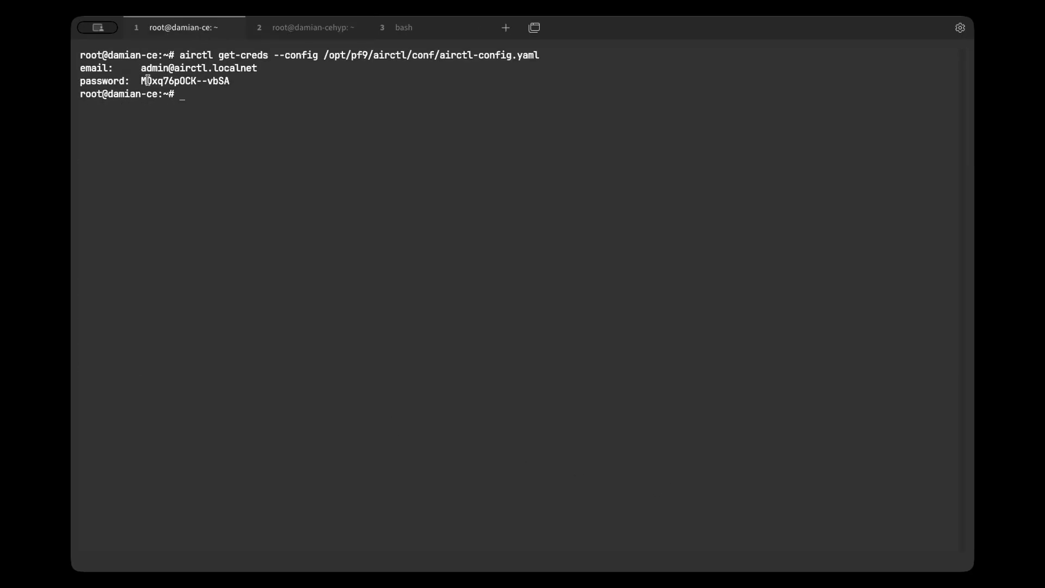
{"action": "left_click_drag", "start_coordinate": [141, 80], "coordinate": [230, 81]}
{"action": "left_click", "coordinate": [327, 31]}
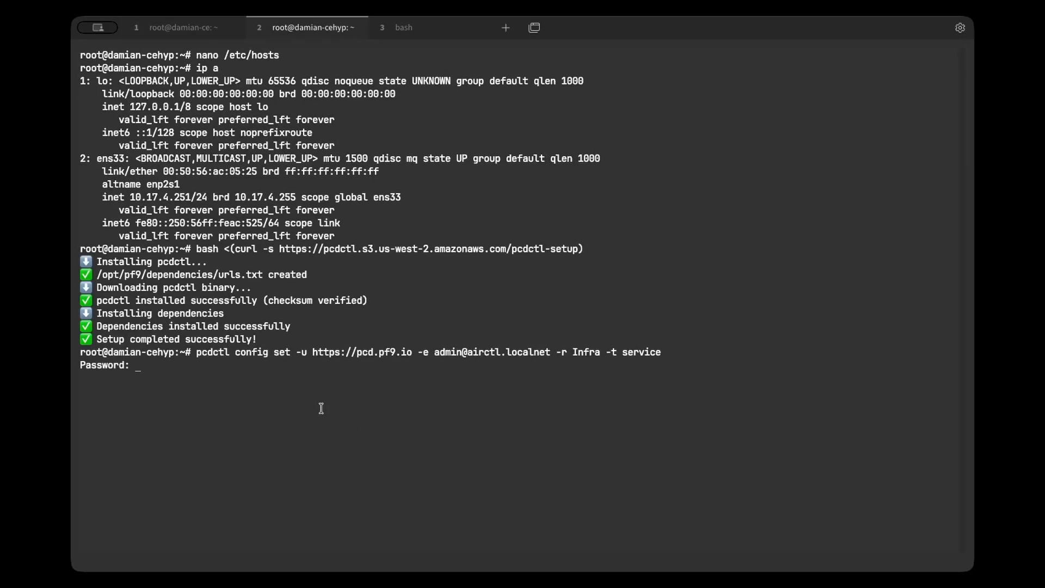
{"action": "key", "text": "super+v"}
{"action": "key", "text": "Return"}
{"action": "key", "text": "Return"}
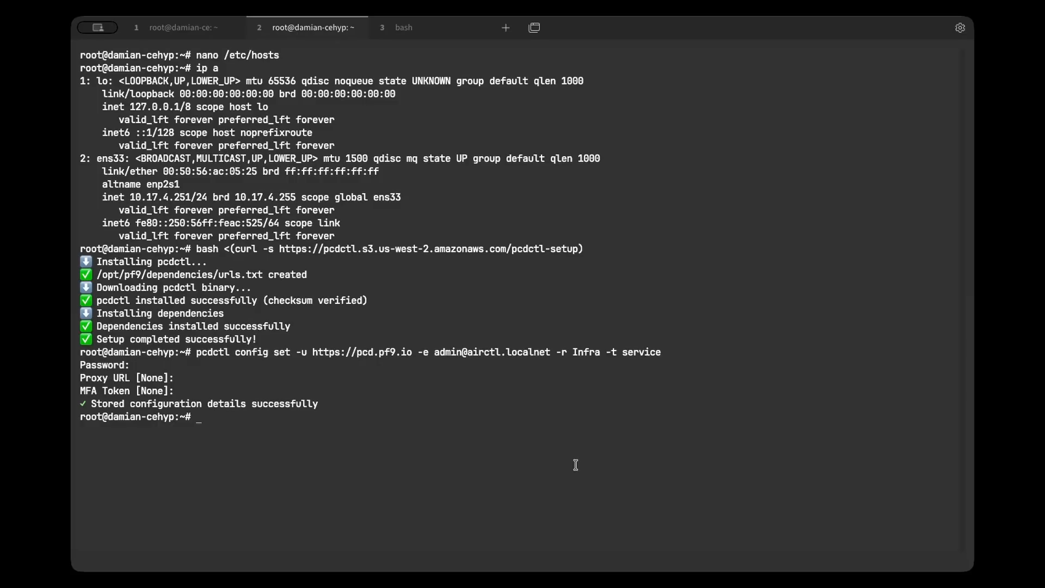
Run pcdctl prep-node on the hypervisor host and agree to continue past the optional prerequisite checks.
{"action": "key", "text": "super+v"}
{"action": "key", "text": "Return"}
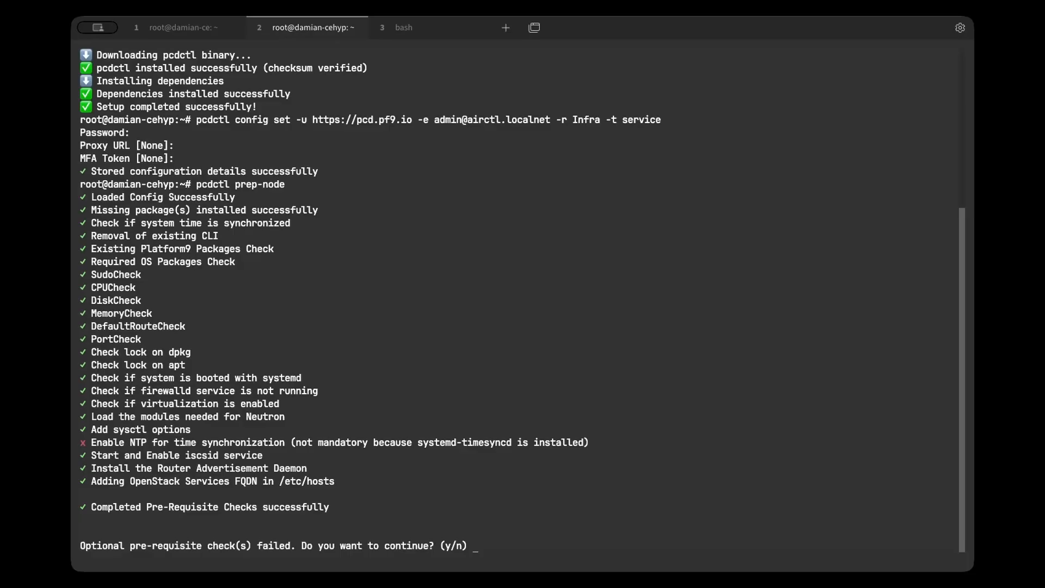
{"action": "type", "text": "y"}
{"action": "key", "text": "Return"}
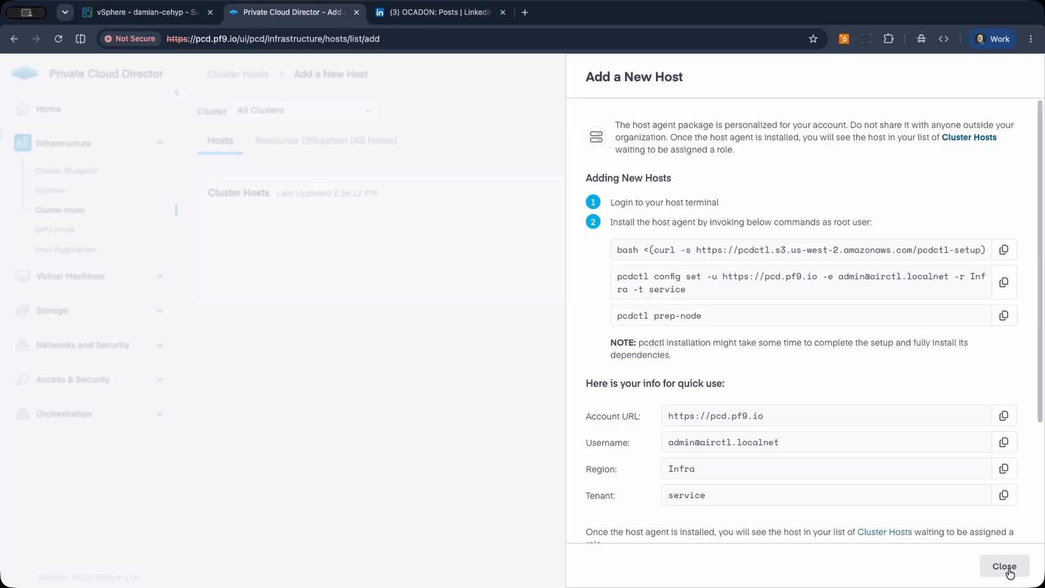
Refresh the cluster hosts and assign the new host the host-config configuration, hypervisor cluster cluster01 and the Image Library role, without persistent storage.
{"action": "left_click", "coordinate": [1005, 568]}
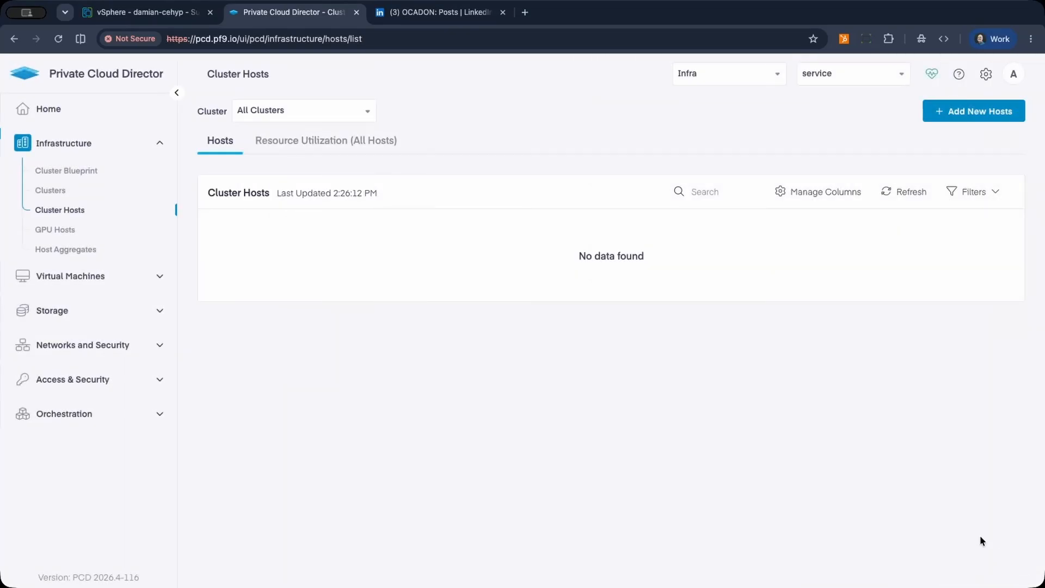
{"action": "left_click", "coordinate": [912, 193]}
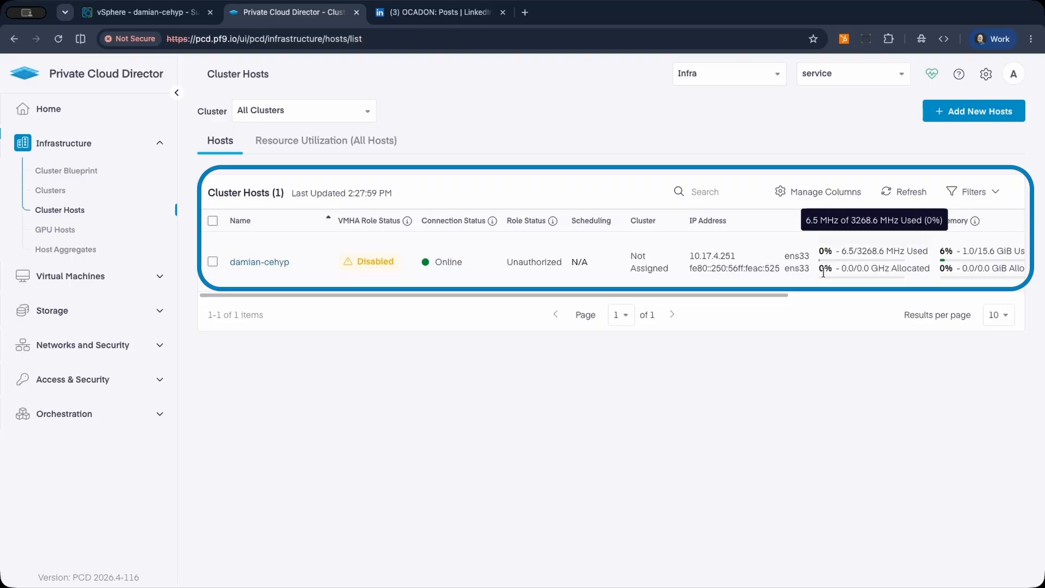
{"action": "left_click", "coordinate": [212, 266]}
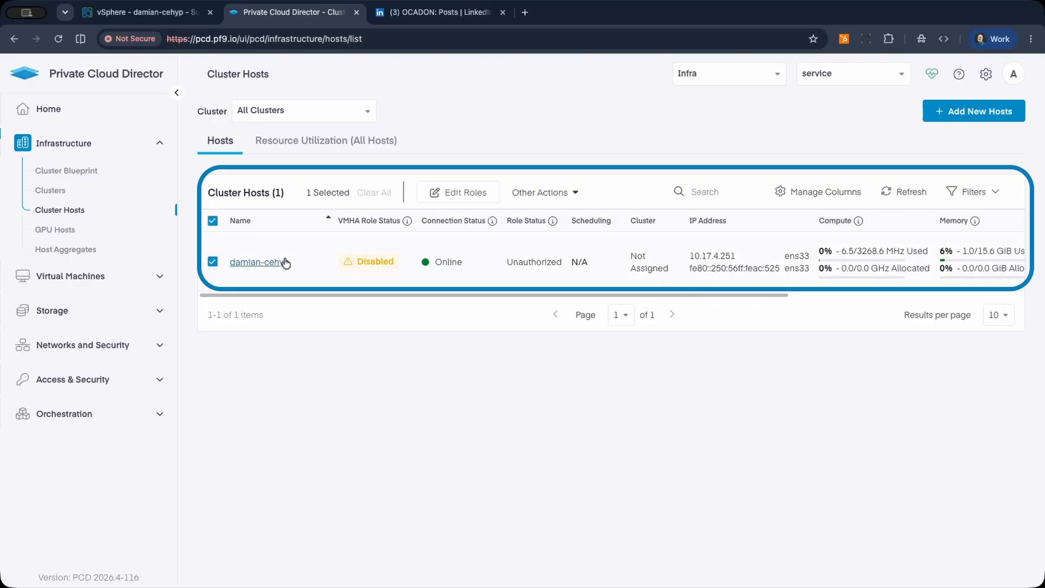
{"action": "left_click", "coordinate": [451, 195]}
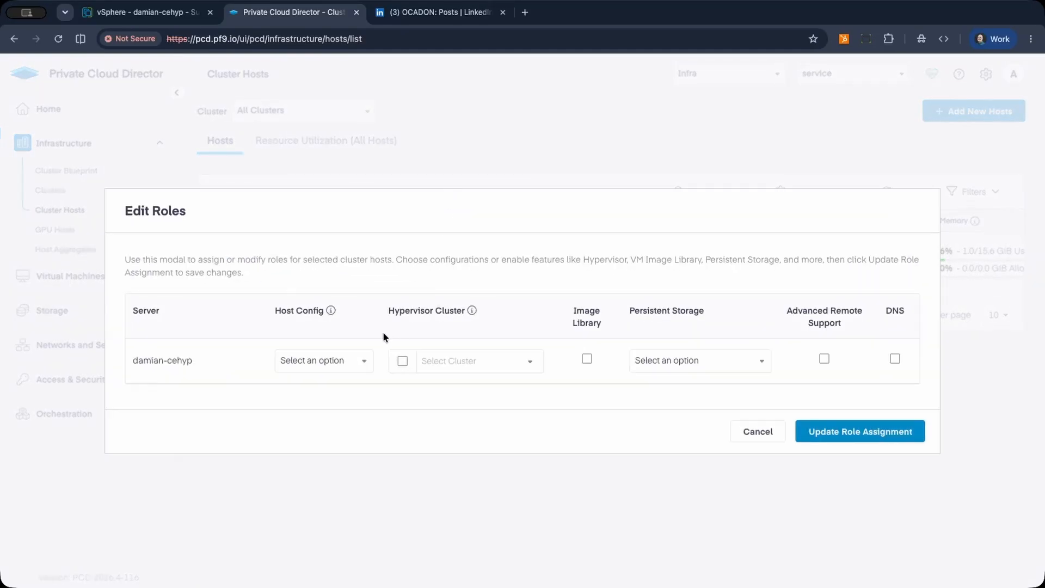
{"action": "left_click", "coordinate": [322, 362]}
{"action": "left_click", "coordinate": [305, 399]}
{"action": "left_click", "coordinate": [402, 361]}
{"action": "left_click", "coordinate": [469, 362]}
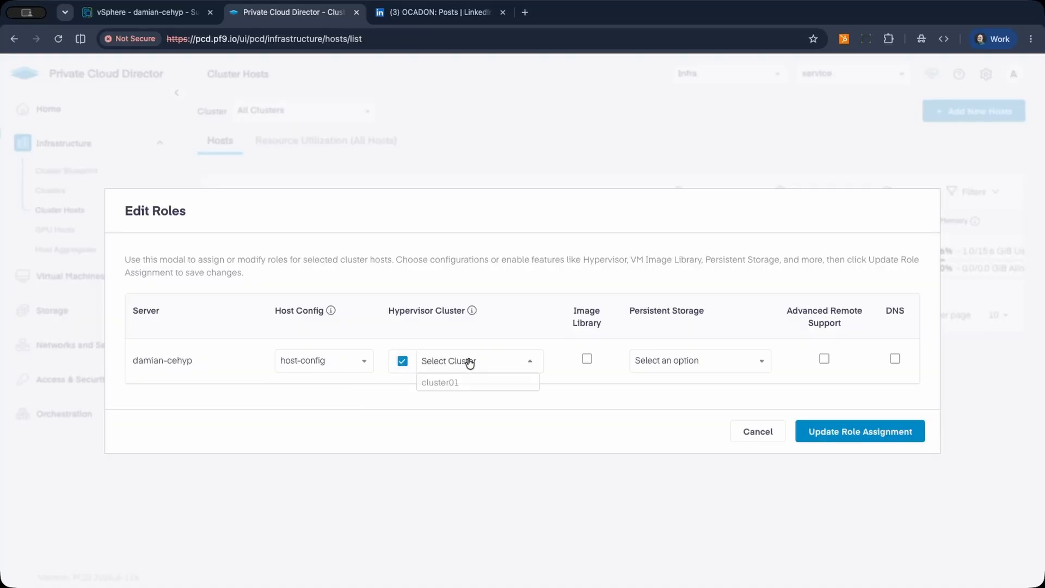
{"action": "left_click", "coordinate": [440, 383]}
{"action": "left_click", "coordinate": [587, 362]}
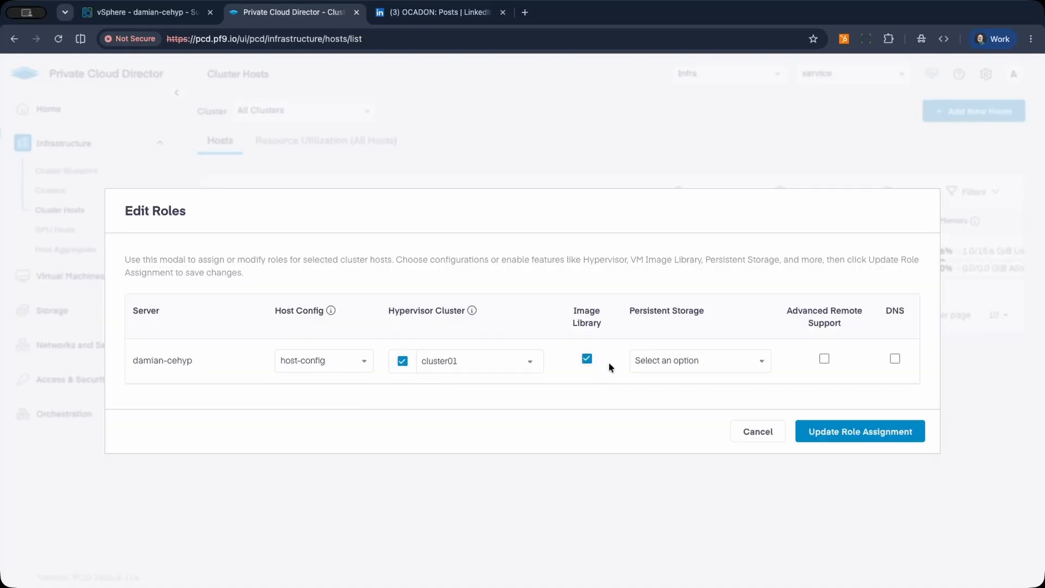
{"action": "left_click", "coordinate": [708, 370]}
{"action": "left_click", "coordinate": [707, 370]}
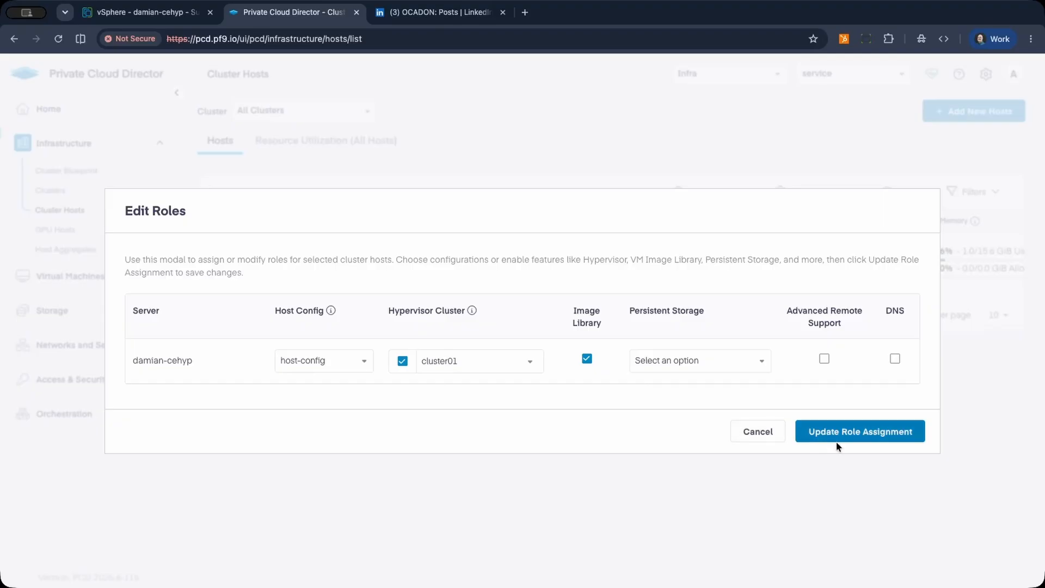
{"action": "left_click", "coordinate": [852, 435]}
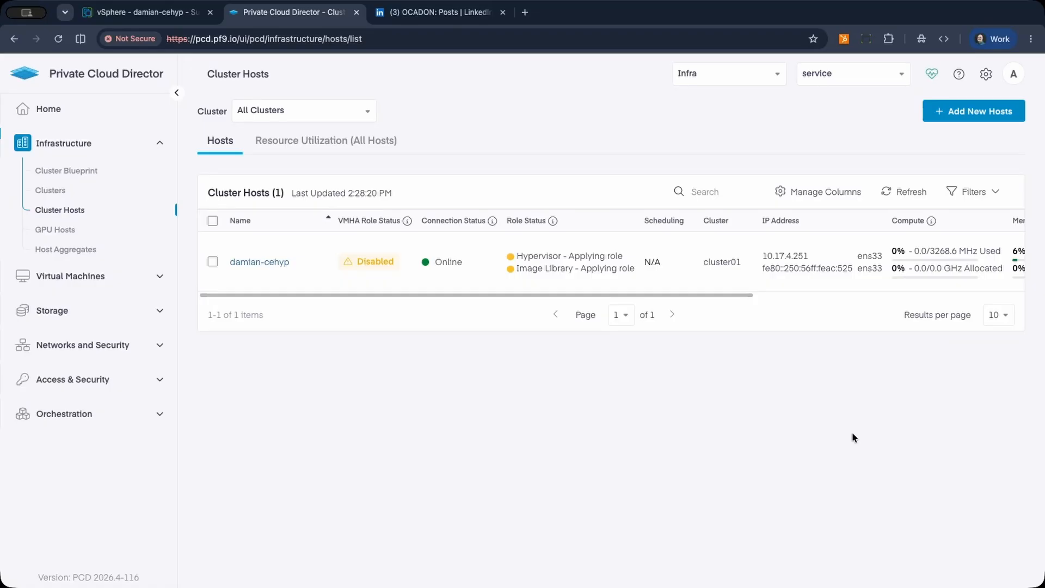
Refresh the cluster hosts list repeatedly to check the status of the host's Hypervisor and Image Library roles.
{"action": "left_click", "coordinate": [910, 192]}
{"action": "left_click", "coordinate": [910, 193]}
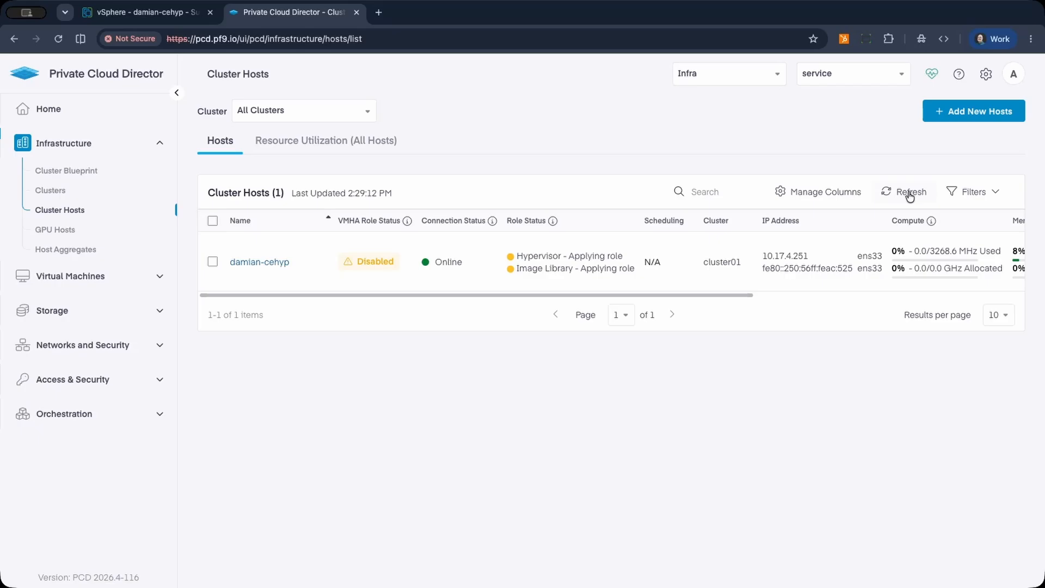
{"action": "left_click", "coordinate": [904, 194]}
{"action": "left_click", "coordinate": [904, 194]}
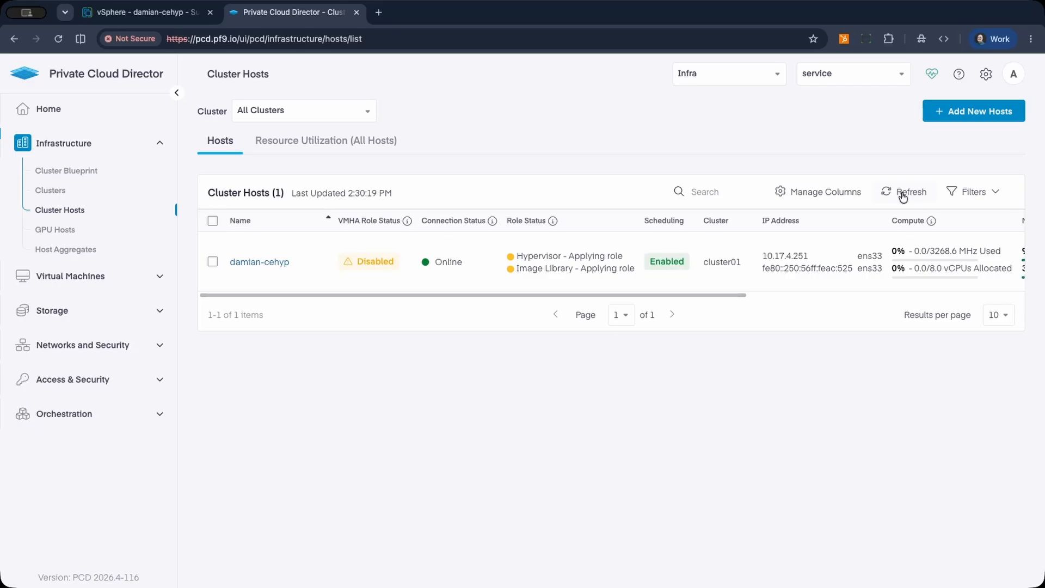
{"action": "left_click", "coordinate": [904, 194]}
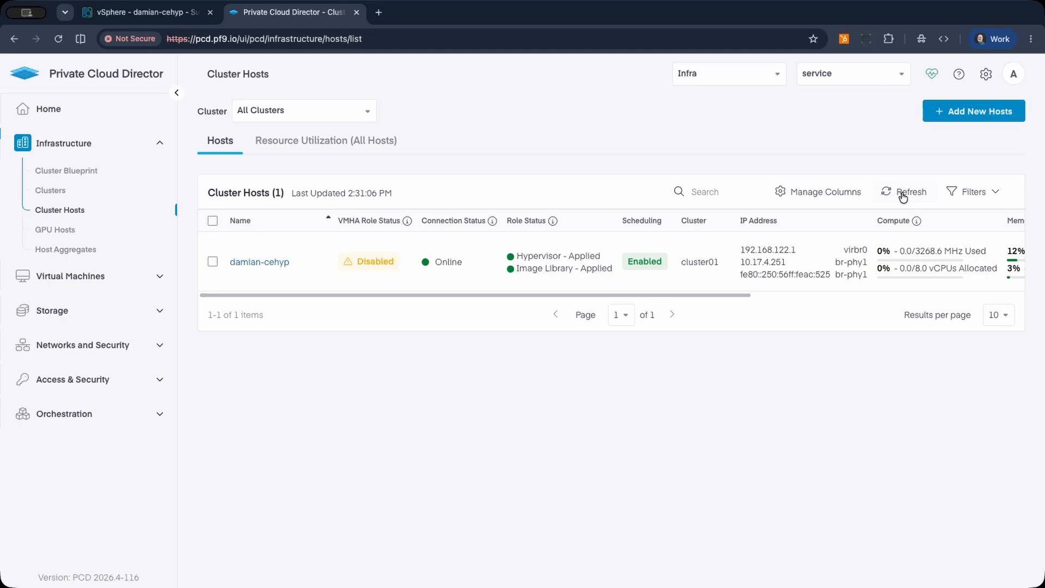
Reload the Service Health page and examine the Image Service's health details for the host.
{"action": "left_click", "coordinate": [934, 76]}
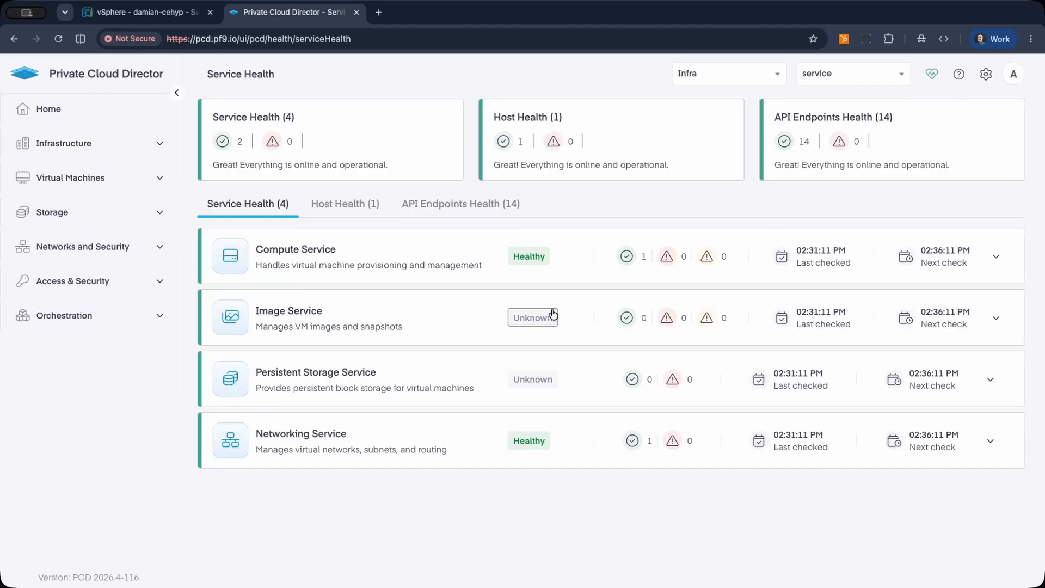
{"action": "left_click", "coordinate": [58, 42]}
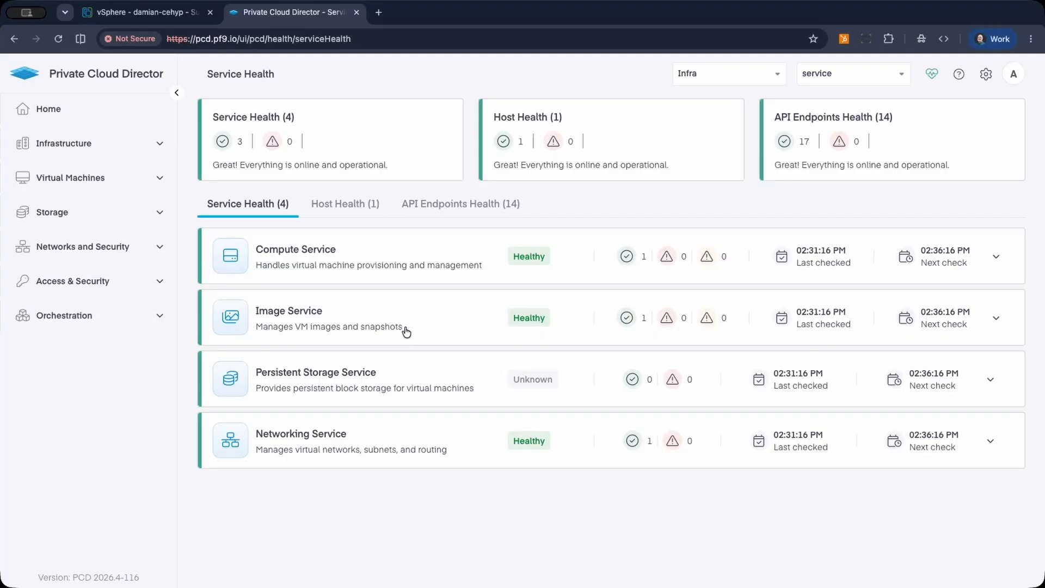
{"action": "left_click", "coordinate": [407, 328]}
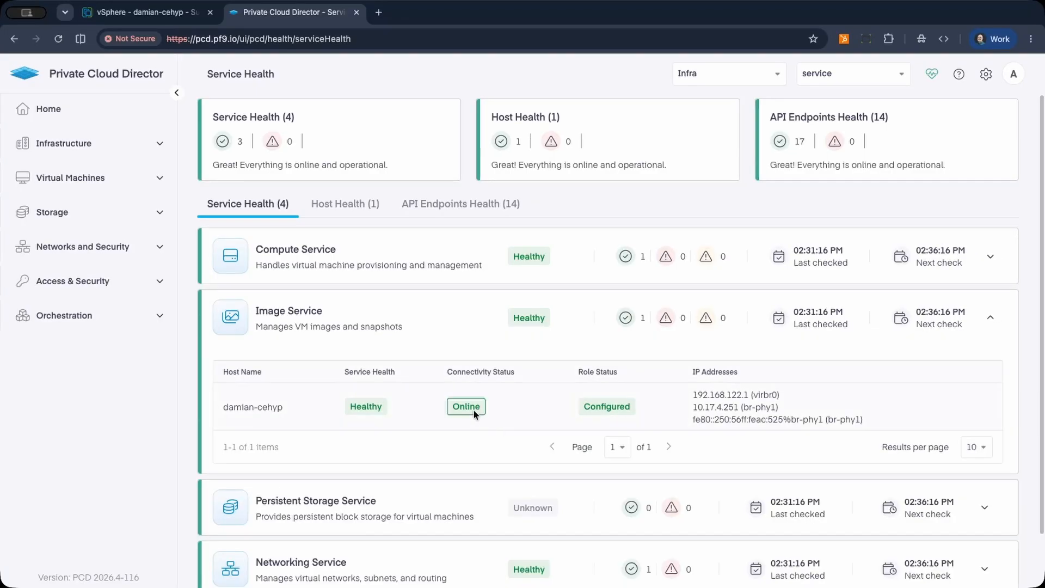
{"action": "mouse_move", "coordinate": [361, 408]}
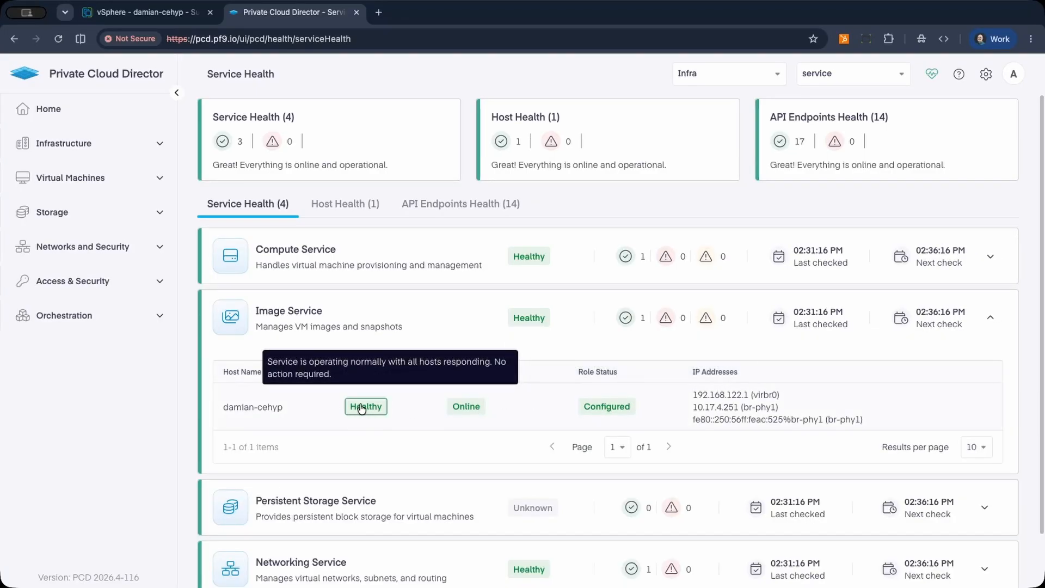
{"action": "mouse_move", "coordinate": [531, 319]}
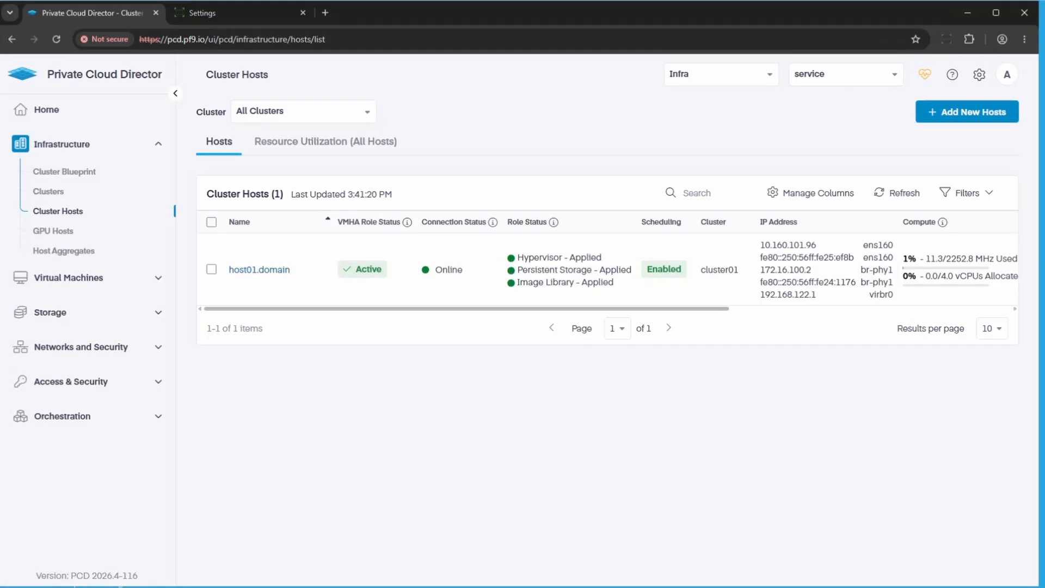
In the environment with host01.domain, check Service Health and open the actions required for that host's Image Service.
{"action": "left_click", "coordinate": [893, 195]}
{"action": "left_click", "coordinate": [925, 79]}
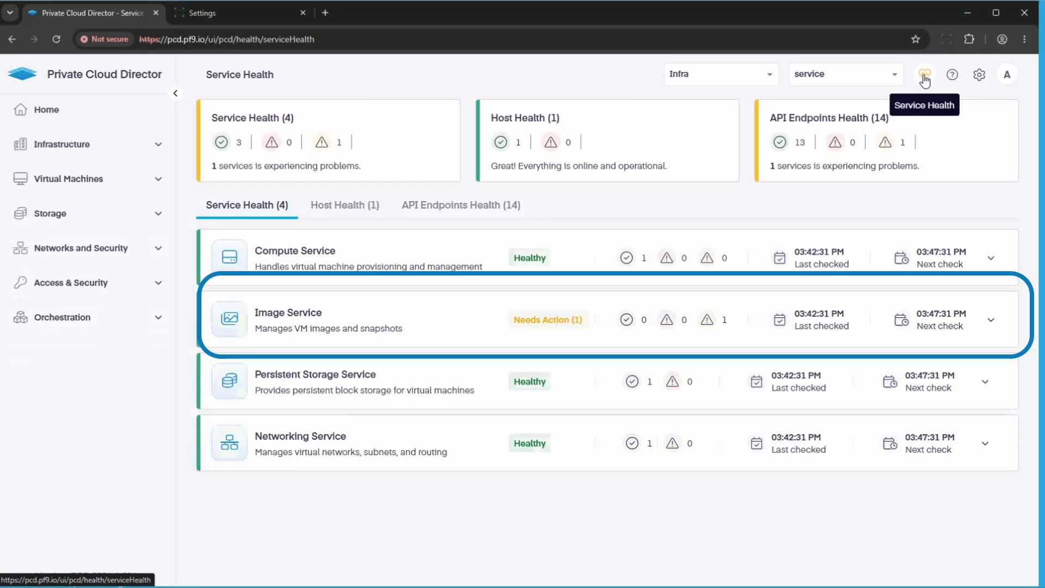
{"action": "left_click", "coordinate": [453, 321]}
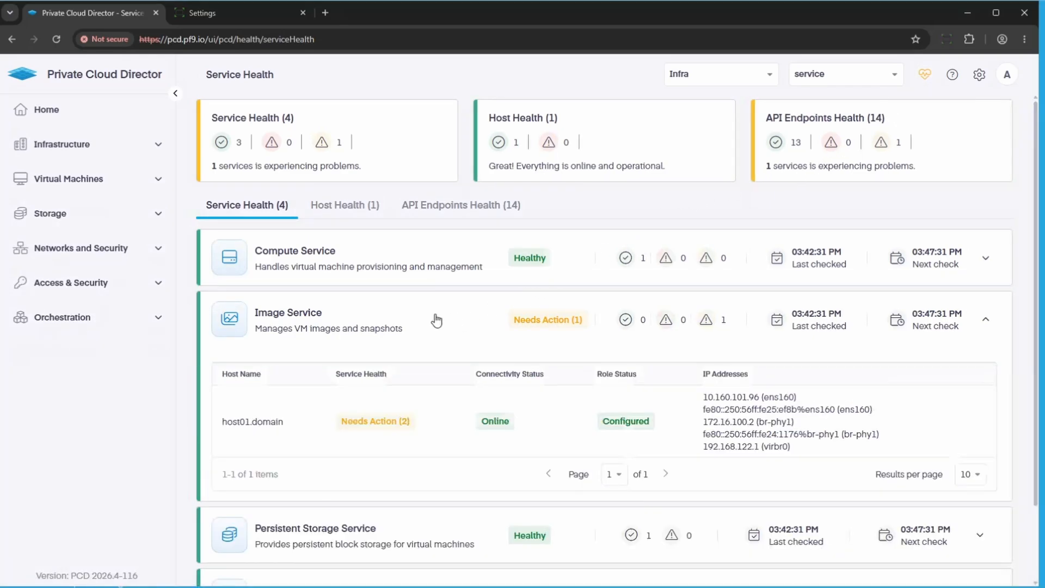
{"action": "left_click", "coordinate": [381, 426]}
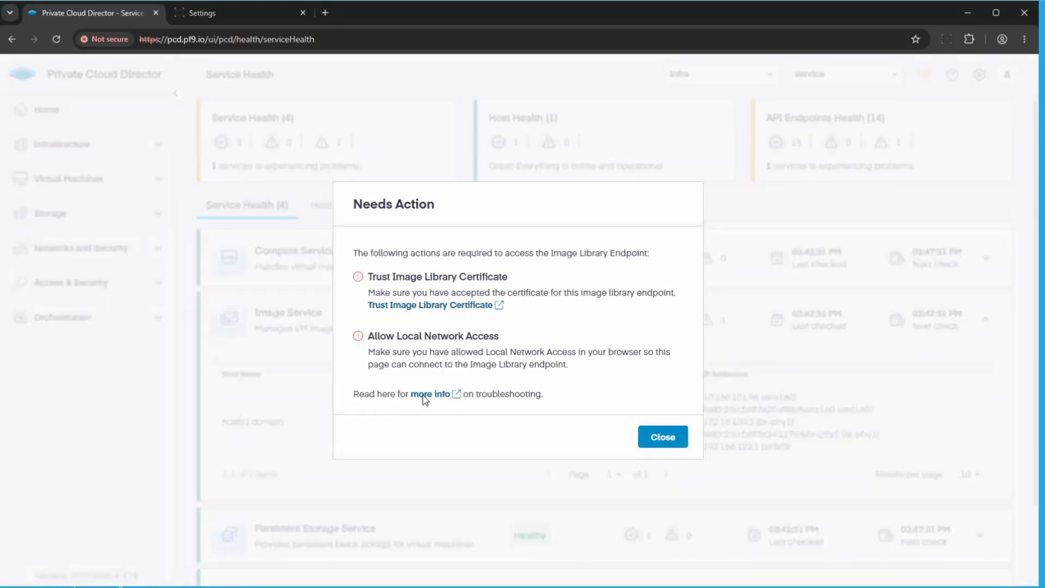
Trust the image library certificate by proceeding to 10.160.101.96:9494 despite the privacy warning, then close that page and the required actions dialog.
{"action": "left_click", "coordinate": [440, 305]}
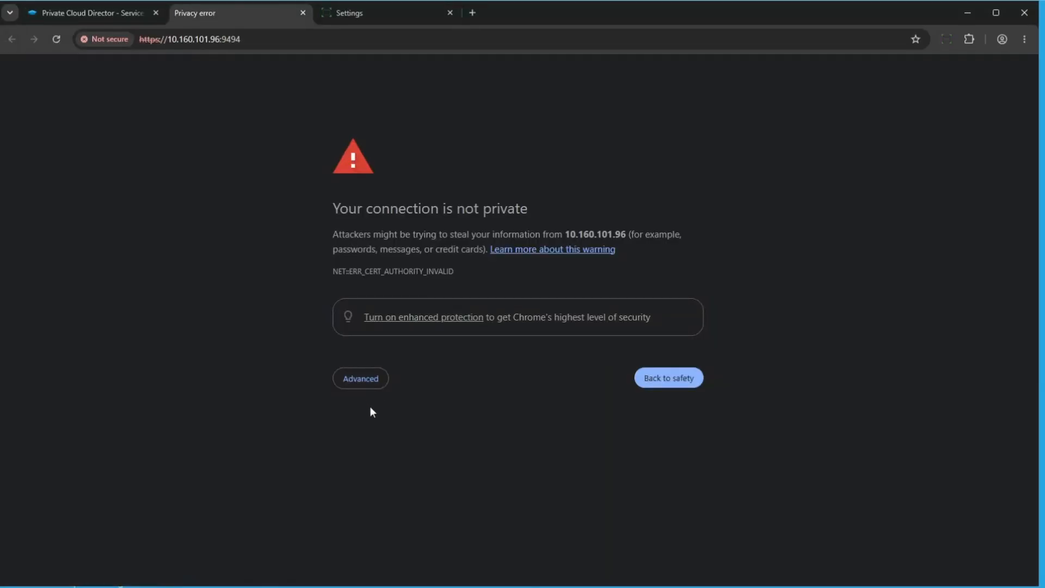
{"action": "left_click", "coordinate": [371, 385]}
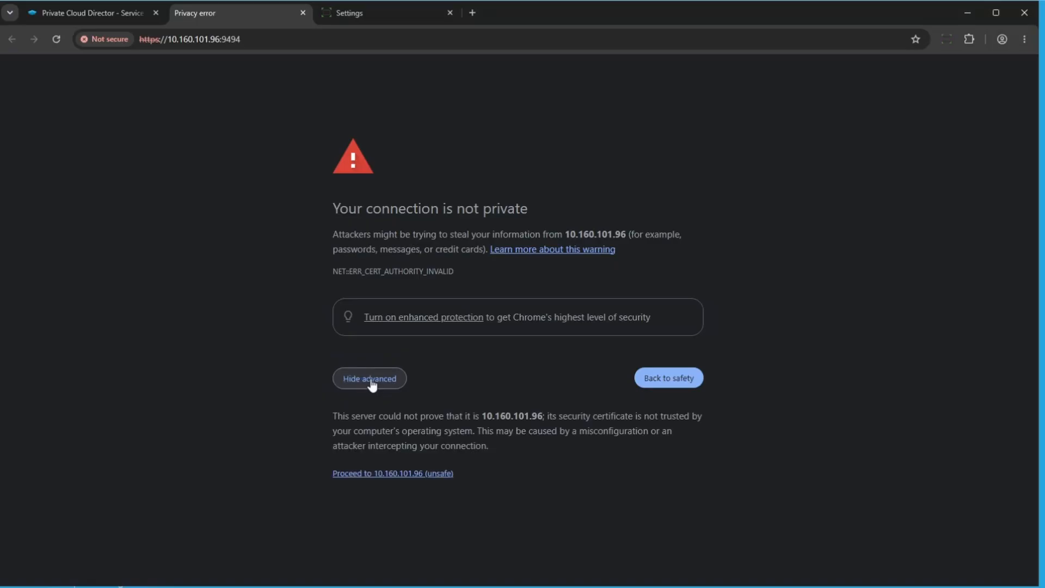
{"action": "left_click", "coordinate": [385, 475]}
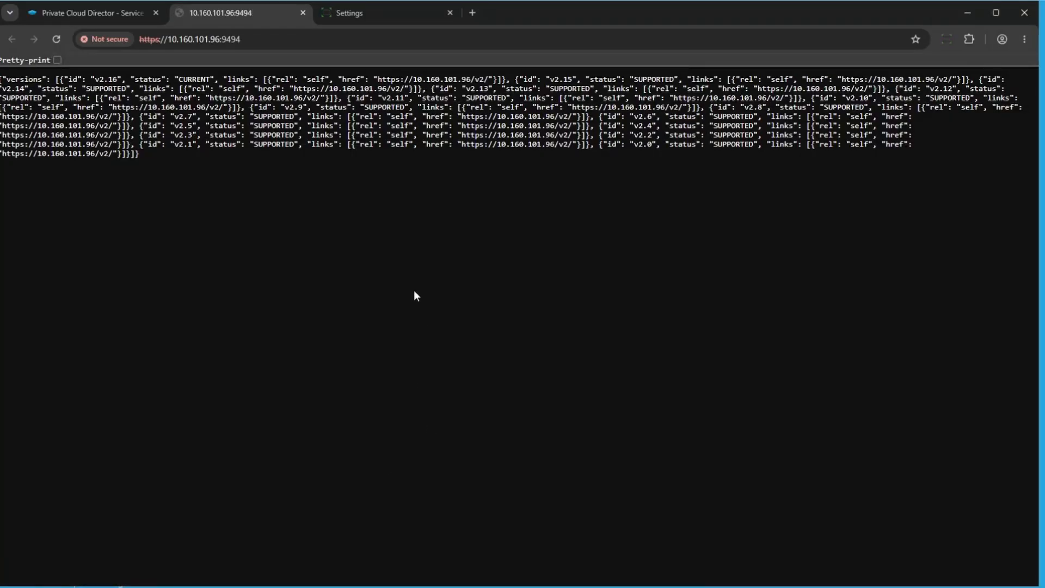
{"action": "left_click", "coordinate": [303, 13]}
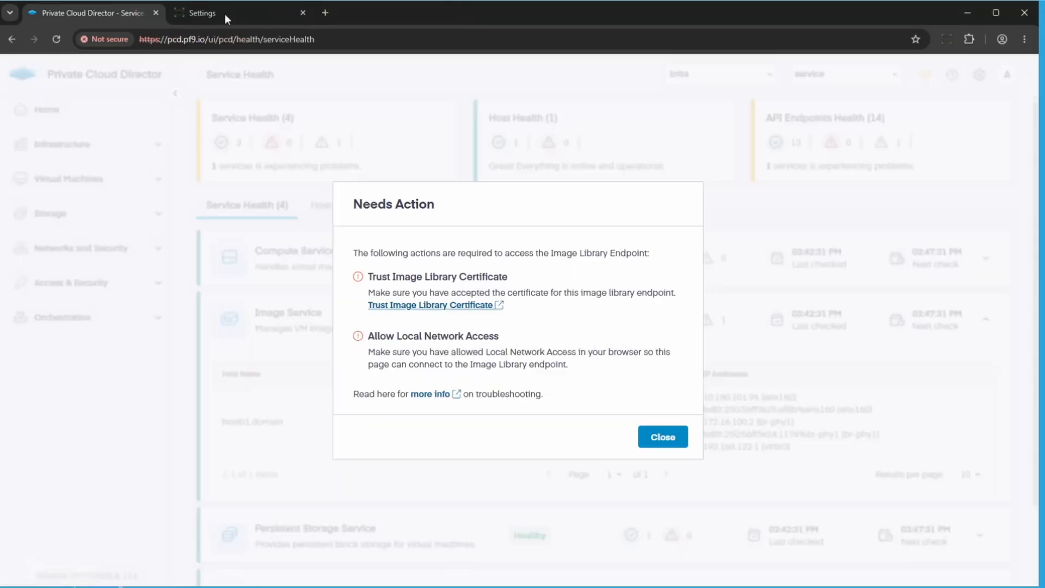
{"action": "left_click", "coordinate": [662, 438]}
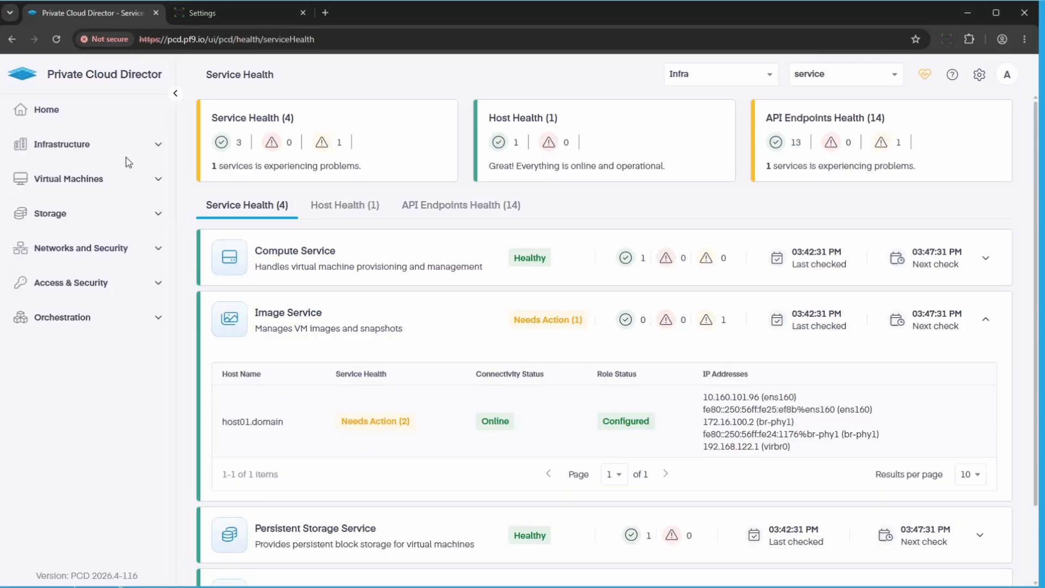
Reload the Service Health page to recheck the Image Service.
{"action": "left_click", "coordinate": [56, 39]}
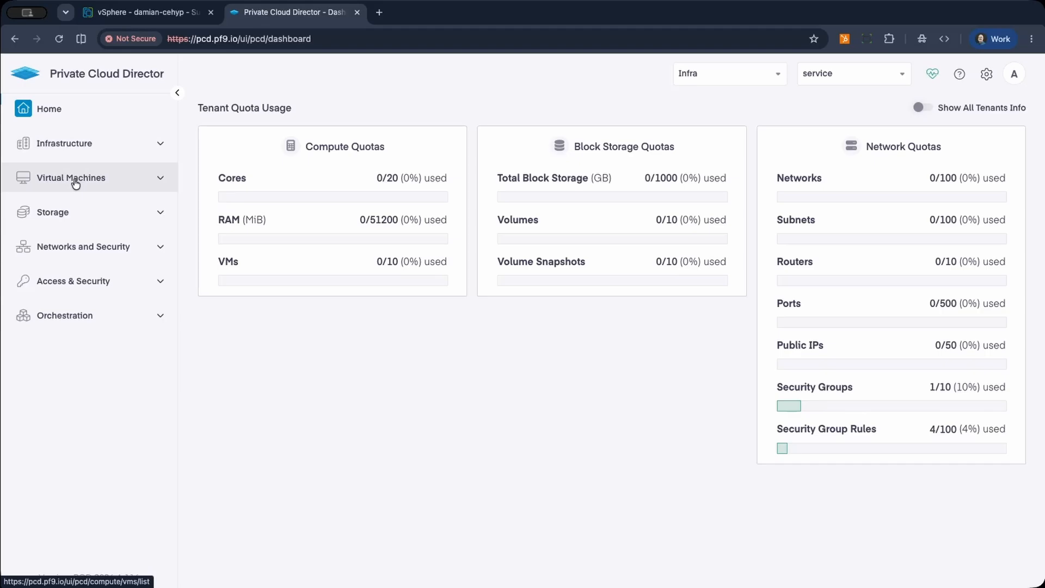
{"action": "left_click", "coordinate": [74, 180]}
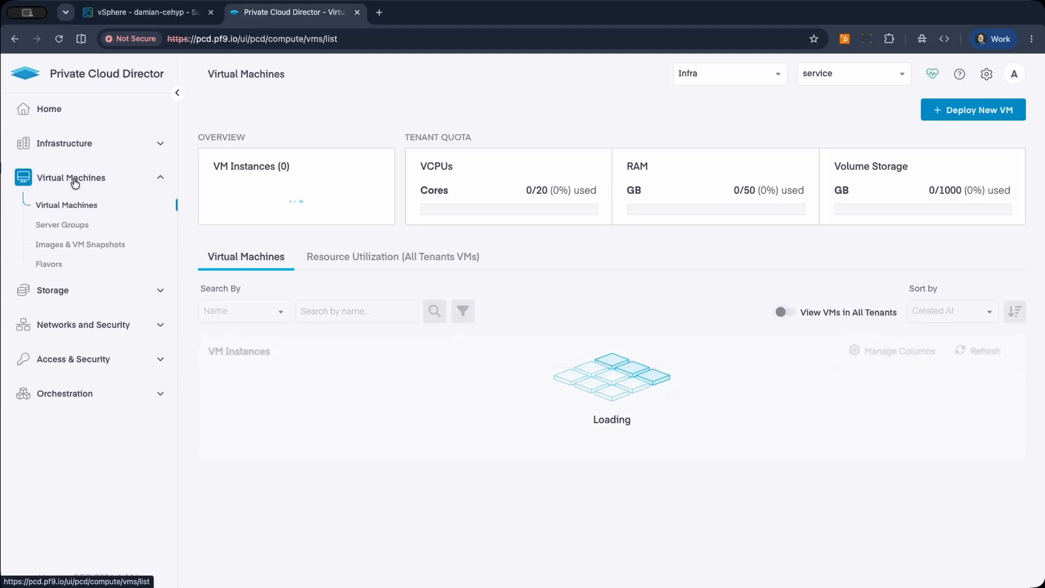
{"action": "left_click", "coordinate": [79, 245]}
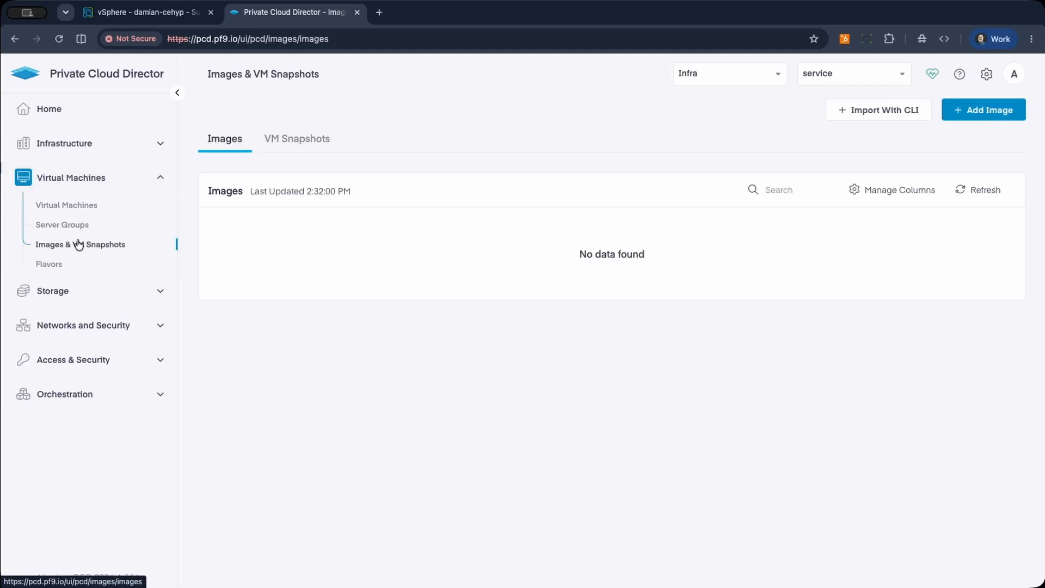
{"action": "left_click", "coordinate": [967, 114]}
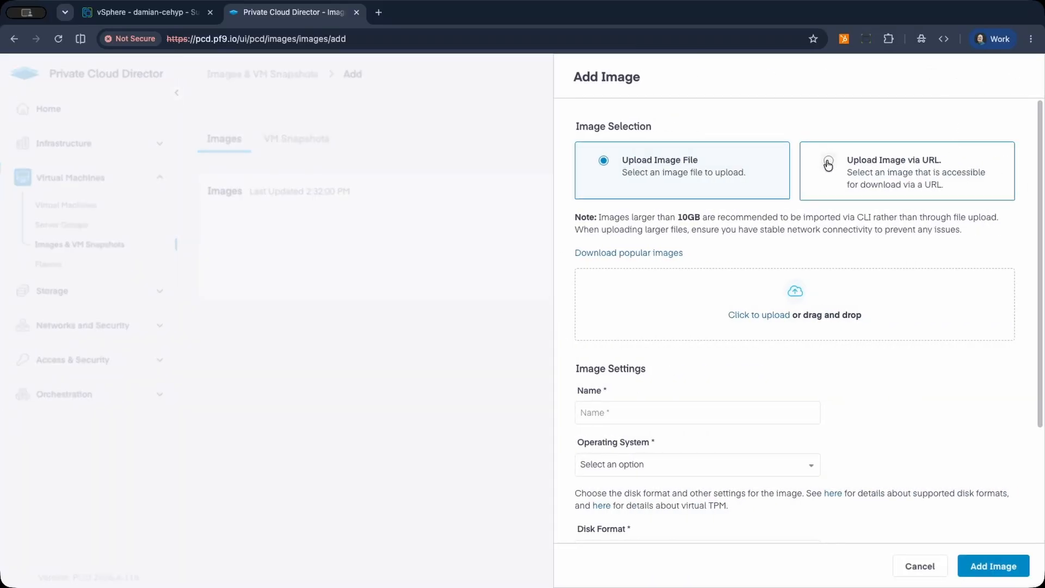
{"action": "left_click", "coordinate": [828, 163]}
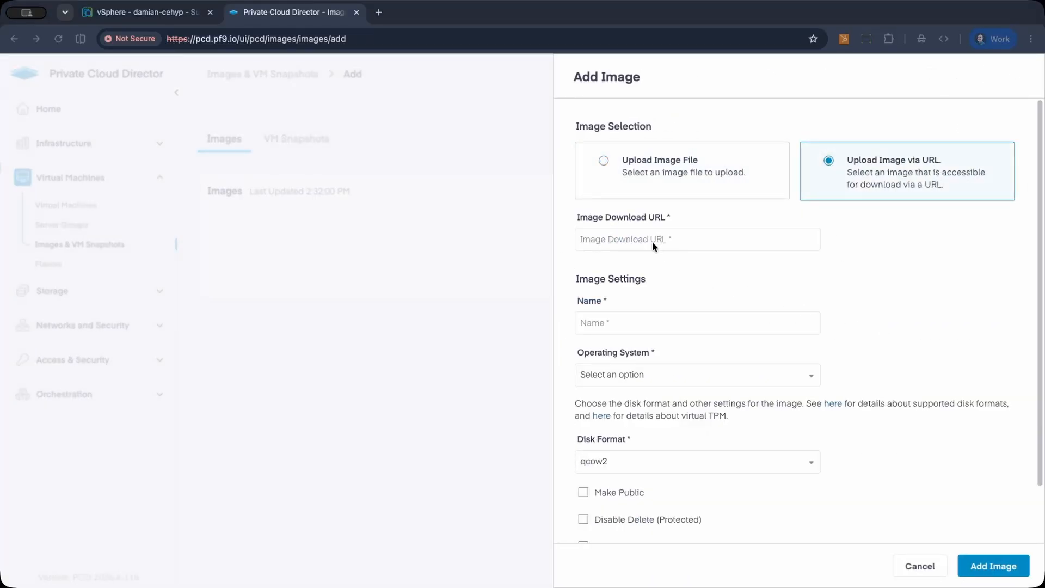
{"action": "left_click", "coordinate": [619, 239]}
{"action": "type", "text": "https://cloud-images.ubuntu.com/releases/jammy/release/ubuntu-22.04-server-cloudimg-amd64.img"}
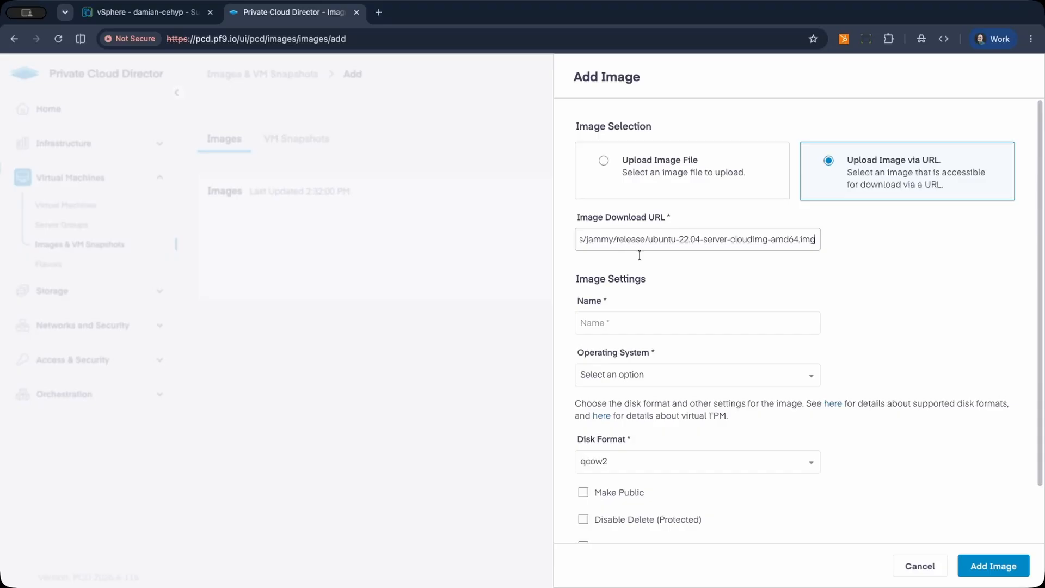
Name the image ubuntu-24.04, set its operating system to Linux, make it public and delete-protected, and add it.
{"action": "left_click", "coordinate": [639, 322]}
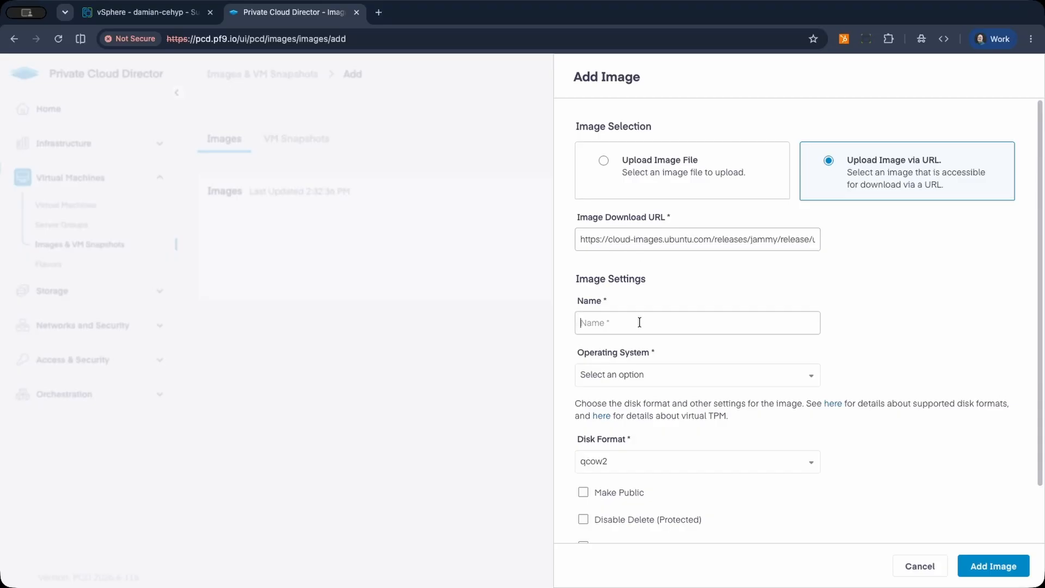
{"action": "type", "text": "ubuntu-24.04"}
{"action": "left_click", "coordinate": [626, 376]}
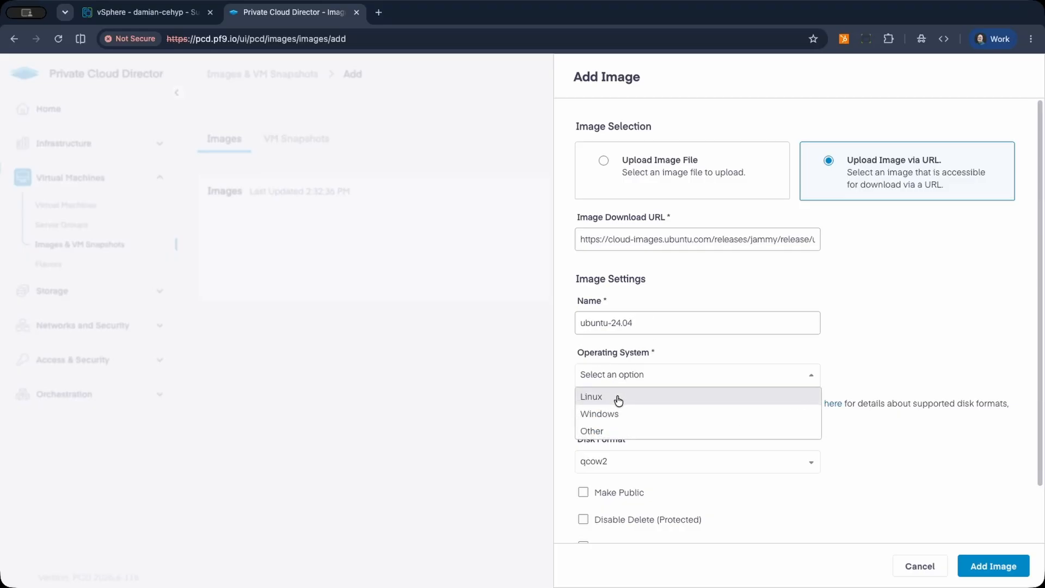
{"action": "left_click", "coordinate": [618, 400]}
{"action": "scroll", "coordinate": [724, 399], "scroll_direction": "down", "scroll_amount": 2}
{"action": "left_click", "coordinate": [626, 429]}
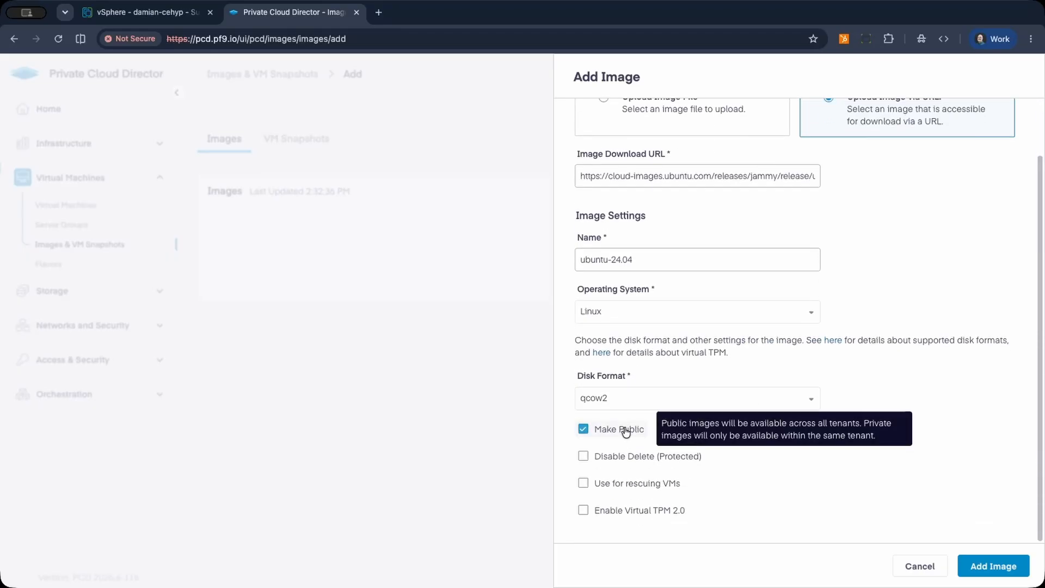
{"action": "left_click", "coordinate": [629, 464]}
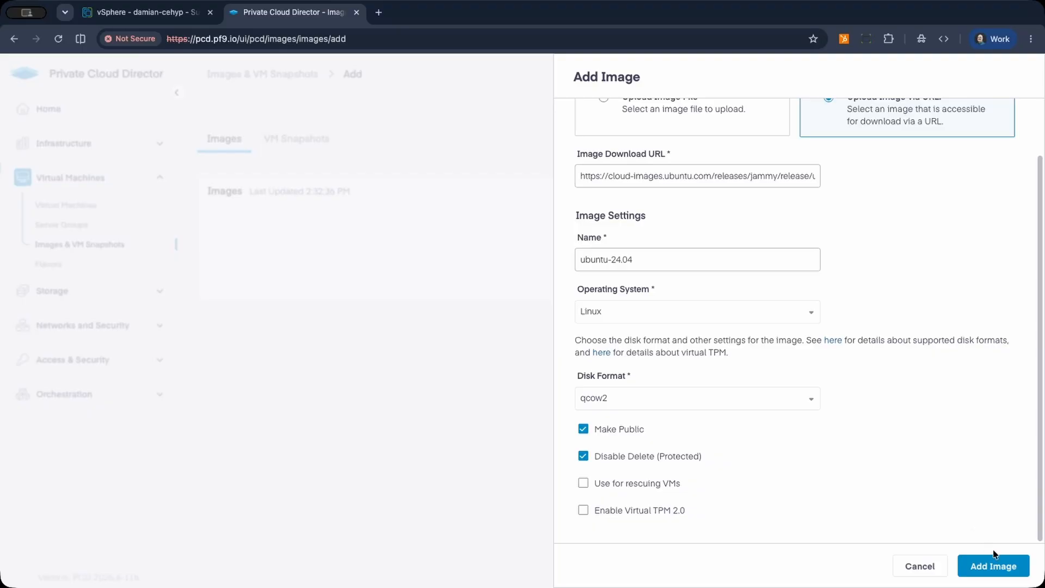
{"action": "left_click", "coordinate": [991, 570]}
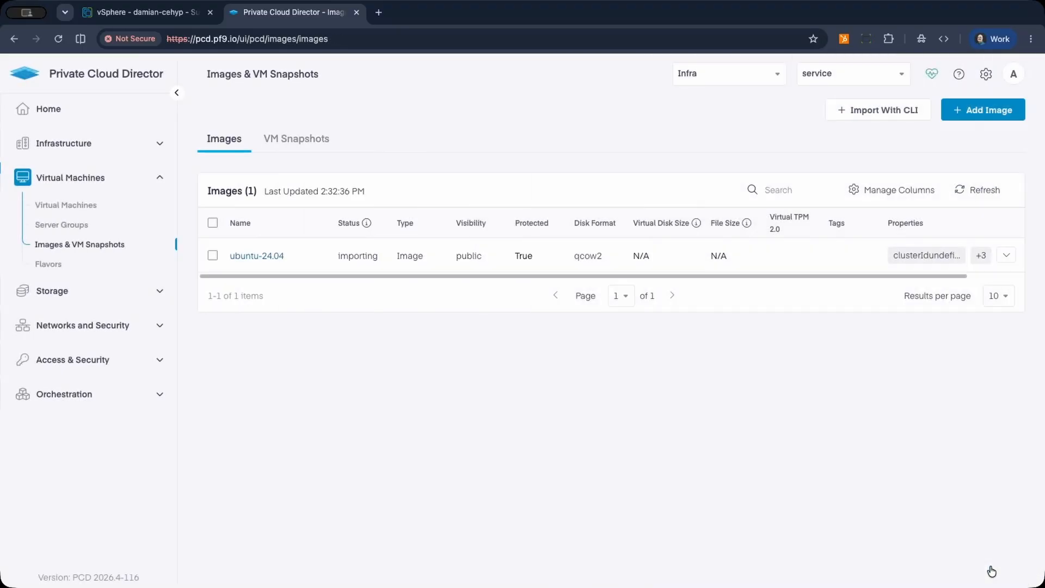
Refresh the images list to check the import status of the ubuntu-24.04 image.
{"action": "left_click", "coordinate": [982, 191]}
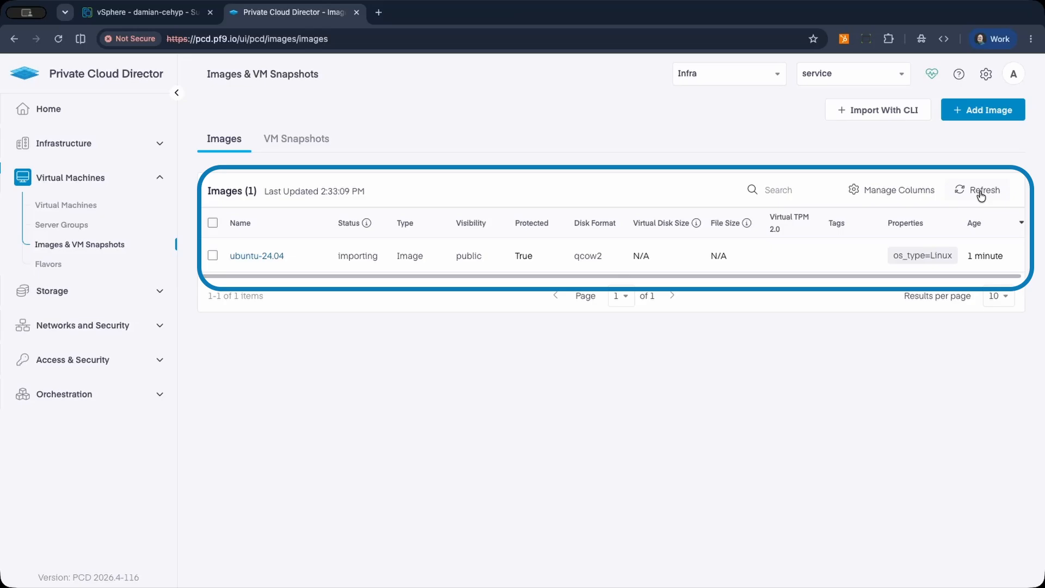
{"action": "left_click", "coordinate": [982, 192]}
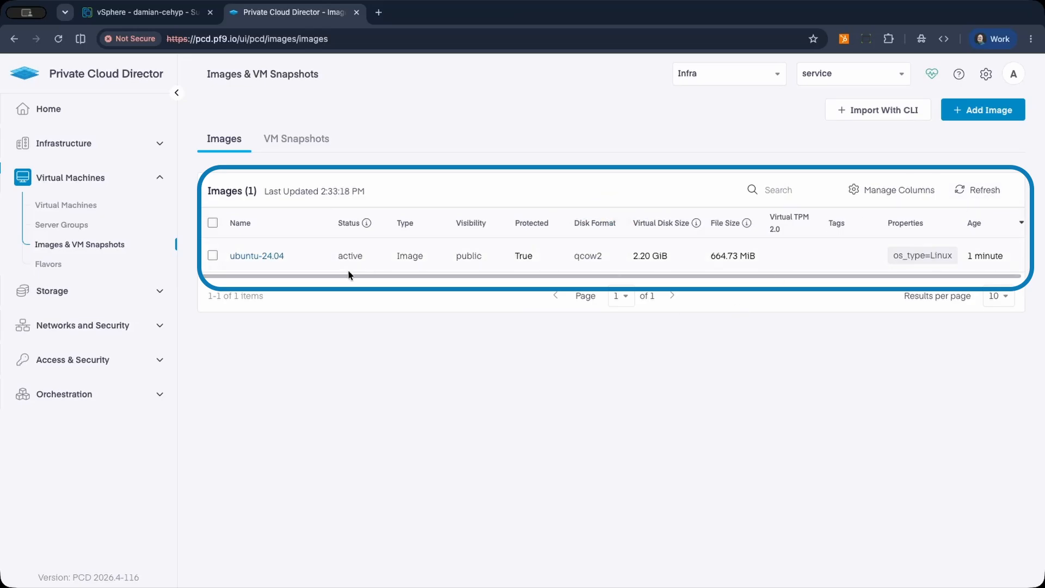
{"action": "double_click", "coordinate": [356, 257]}
{"action": "left_click", "coordinate": [368, 306]}
Start creating a virtual network named vmnet and share it across all tenants.
{"action": "left_click", "coordinate": [66, 328]}
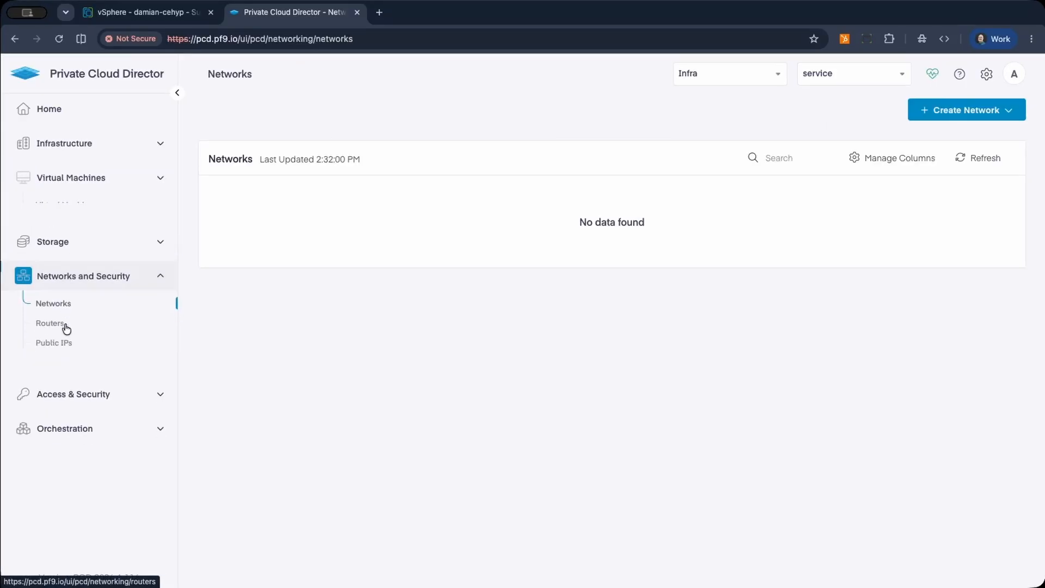
{"action": "left_click", "coordinate": [976, 111]}
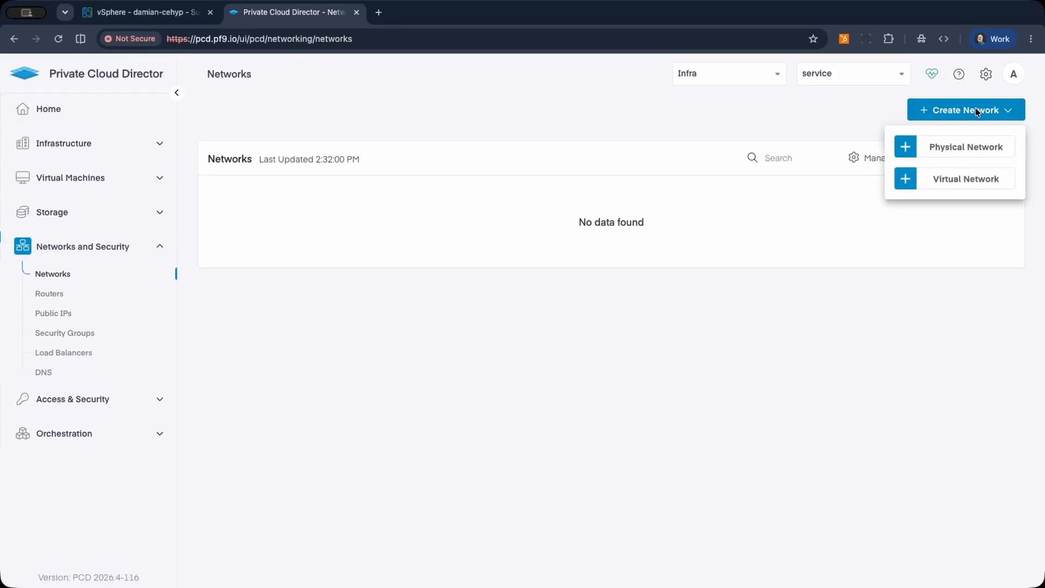
{"action": "left_click", "coordinate": [936, 181]}
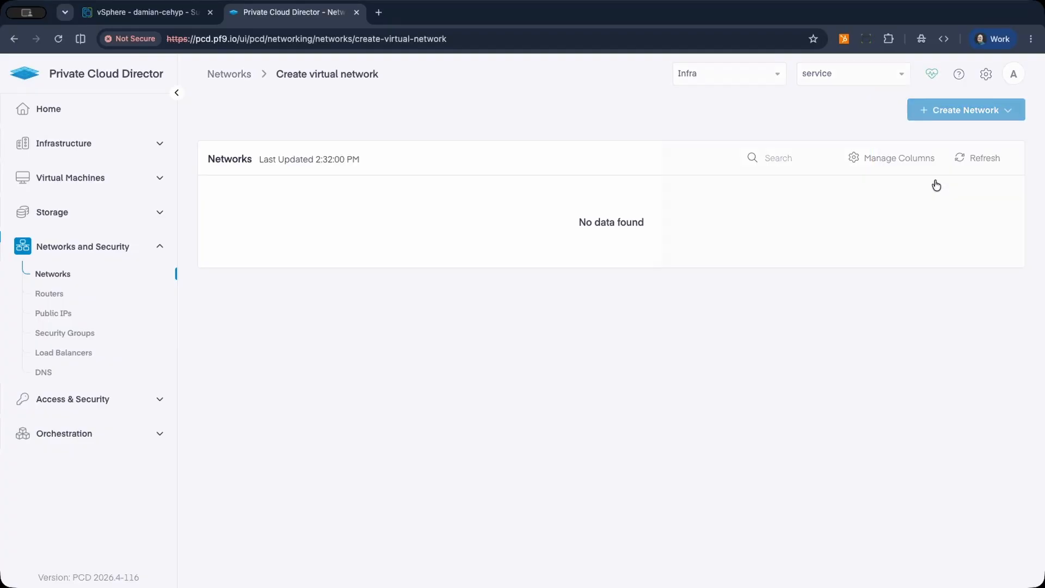
{"action": "left_click", "coordinate": [681, 171]}
{"action": "type", "text": "vmnet"}
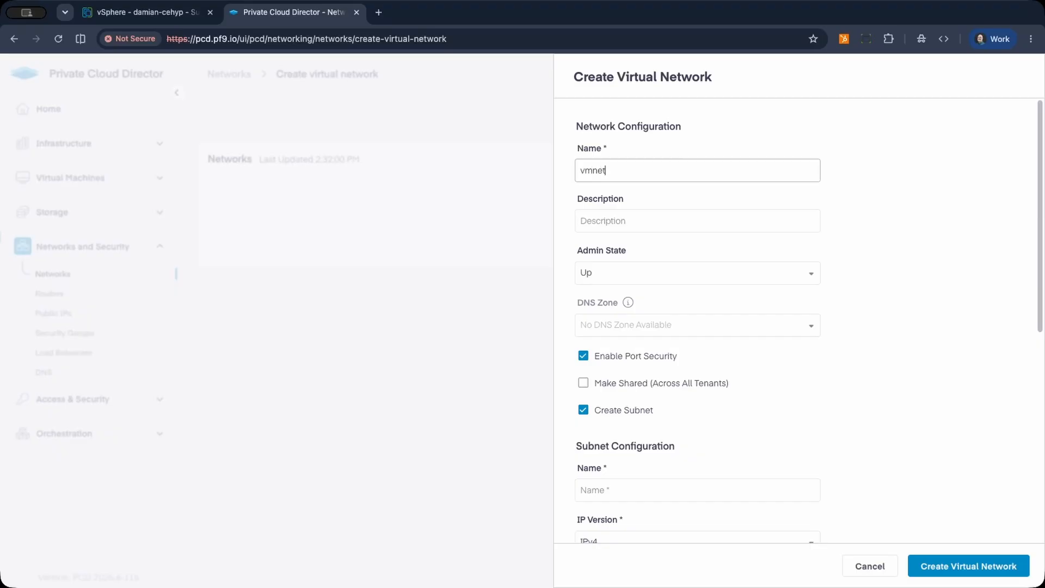
{"action": "scroll", "coordinate": [693, 288], "scroll_direction": "down", "scroll_amount": 3}
{"action": "left_click", "coordinate": [654, 250]}
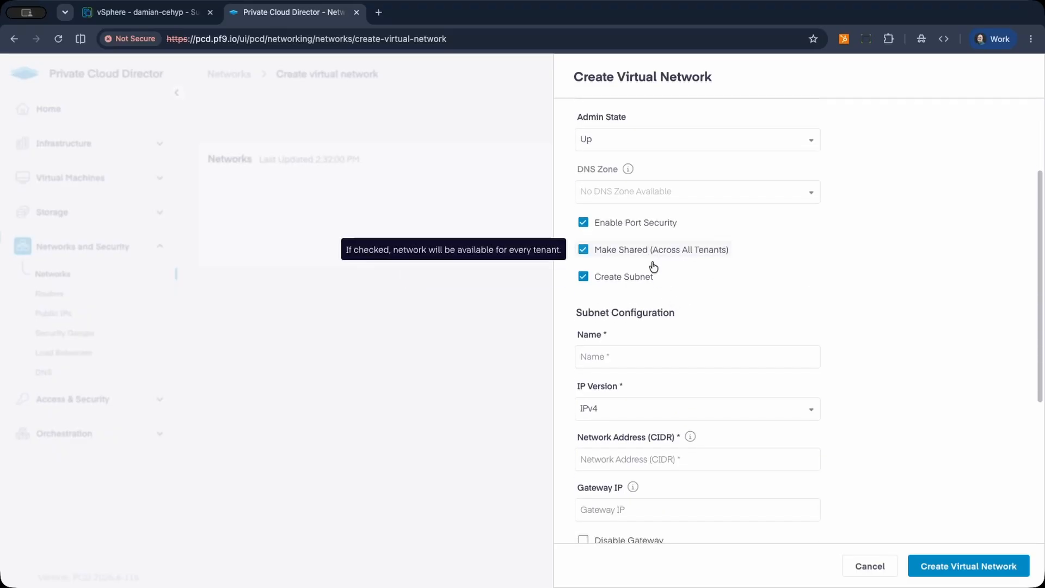
Define the subnet vmnet-subnet with network address 10.10.10.0/24 and gateway 10.10.10.1, and create the virtual network.
{"action": "left_click", "coordinate": [621, 354]}
{"action": "type", "text": "vmnet-subnet"}
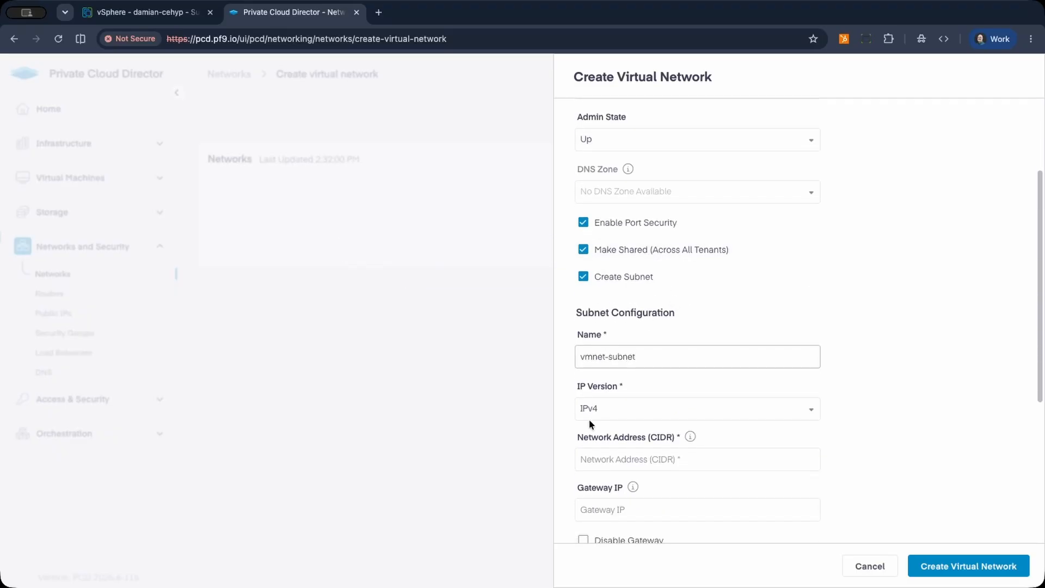
{"action": "scroll", "coordinate": [589, 419], "scroll_direction": "down", "scroll_amount": 2}
{"action": "left_click", "coordinate": [622, 347]}
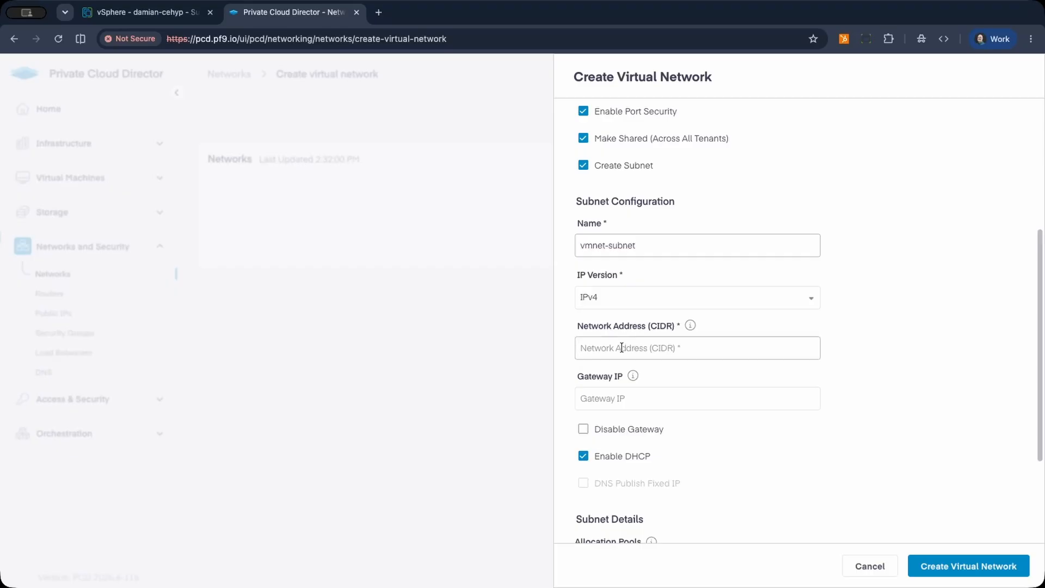
{"action": "type", "text": "10.10.10.0/24"}
{"action": "left_click", "coordinate": [637, 399]}
{"action": "type", "text": "10.10"}
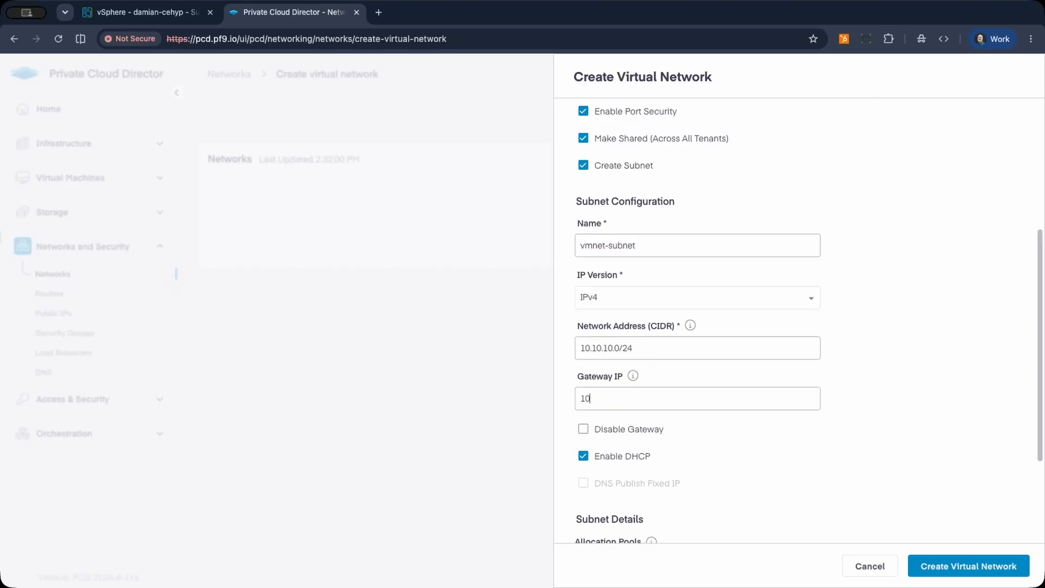
{"action": "type", "text": ".10.1"}
{"action": "scroll", "coordinate": [765, 407], "scroll_direction": "down", "scroll_amount": 2}
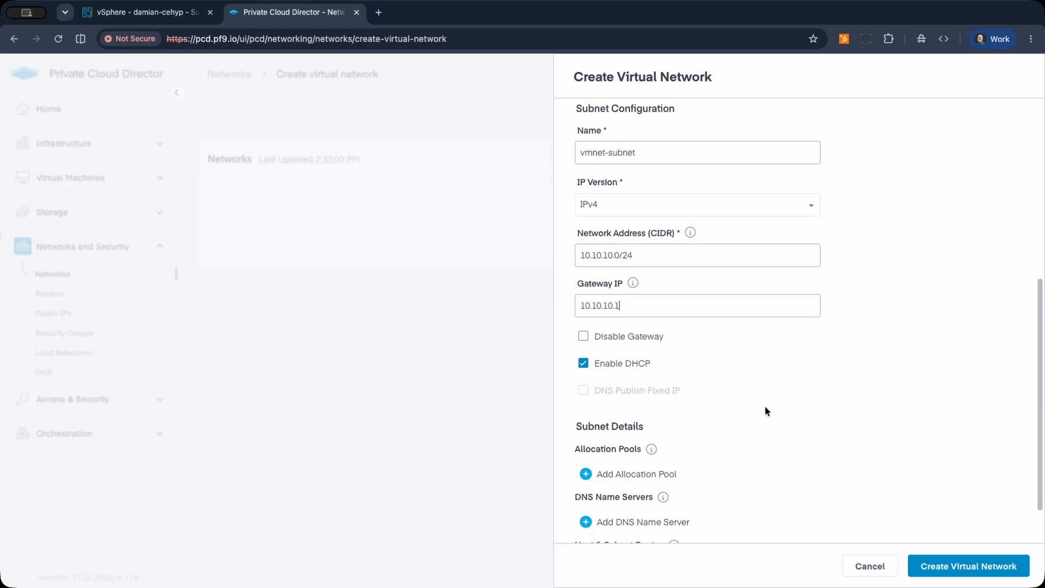
{"action": "scroll", "coordinate": [740, 374], "scroll_direction": "down", "scroll_amount": 1}
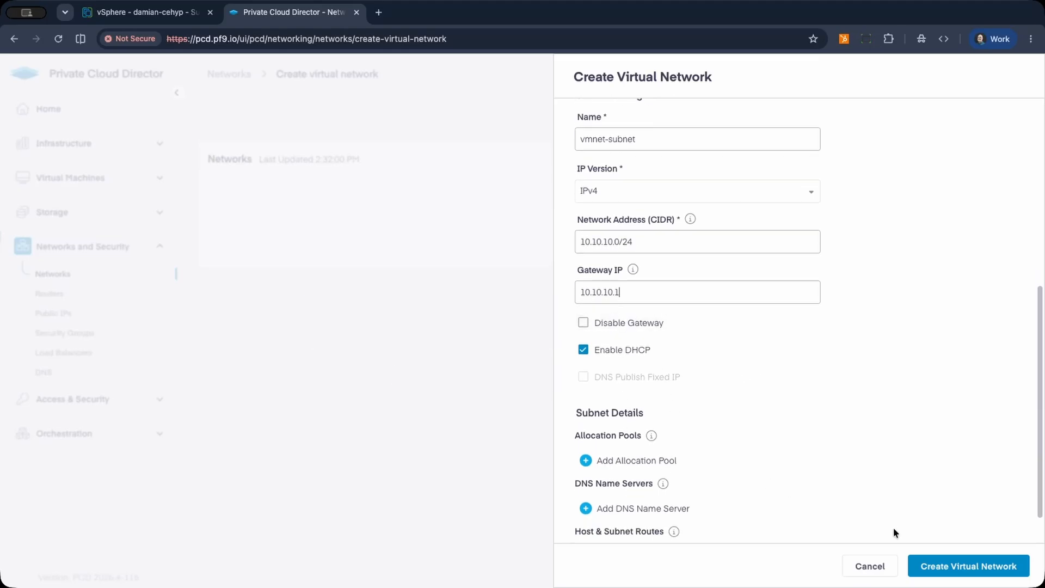
{"action": "left_click", "coordinate": [937, 568]}
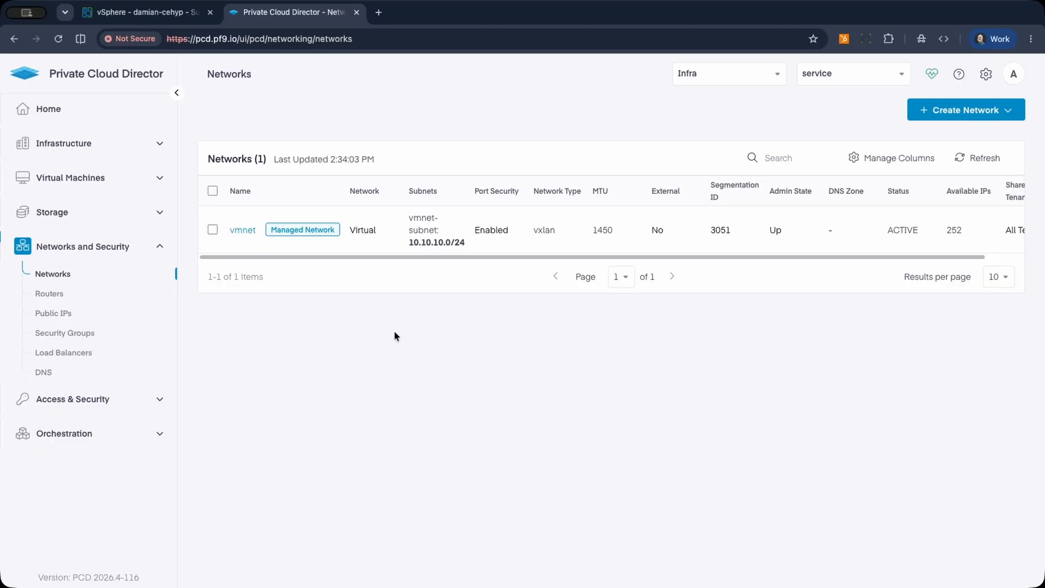
Start deploying a new VM named ubuntu on cluster01.
{"action": "left_click", "coordinate": [116, 178]}
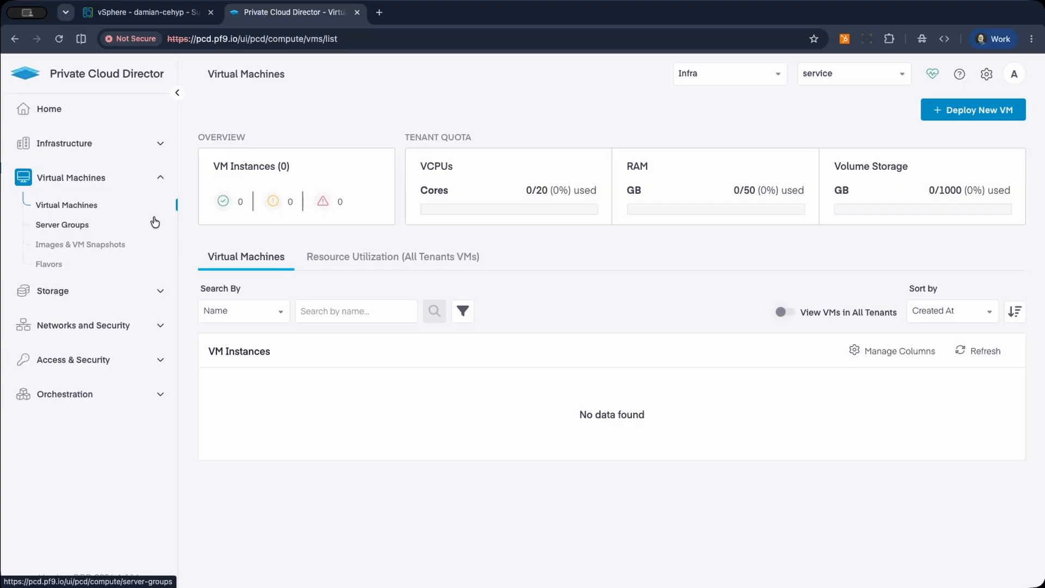
{"action": "left_click", "coordinate": [960, 111]}
{"action": "left_click", "coordinate": [646, 202]}
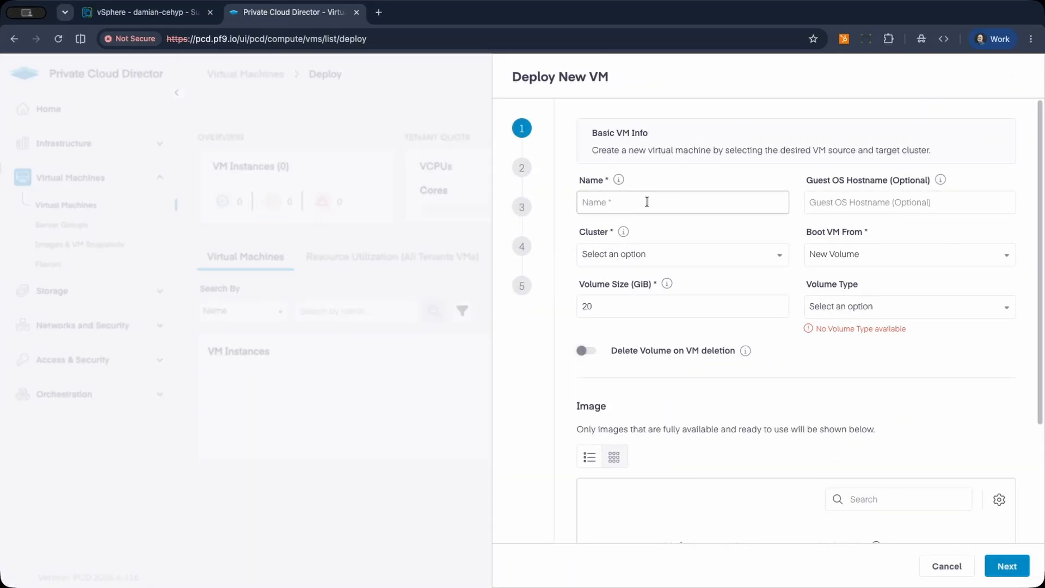
{"action": "type", "text": "ubuntu"}
{"action": "left_click", "coordinate": [670, 262]}
{"action": "left_click", "coordinate": [645, 275]}
Set the VM to boot from an image and choose the ubuntu-24.04 image as its source.
{"action": "left_click", "coordinate": [834, 254]}
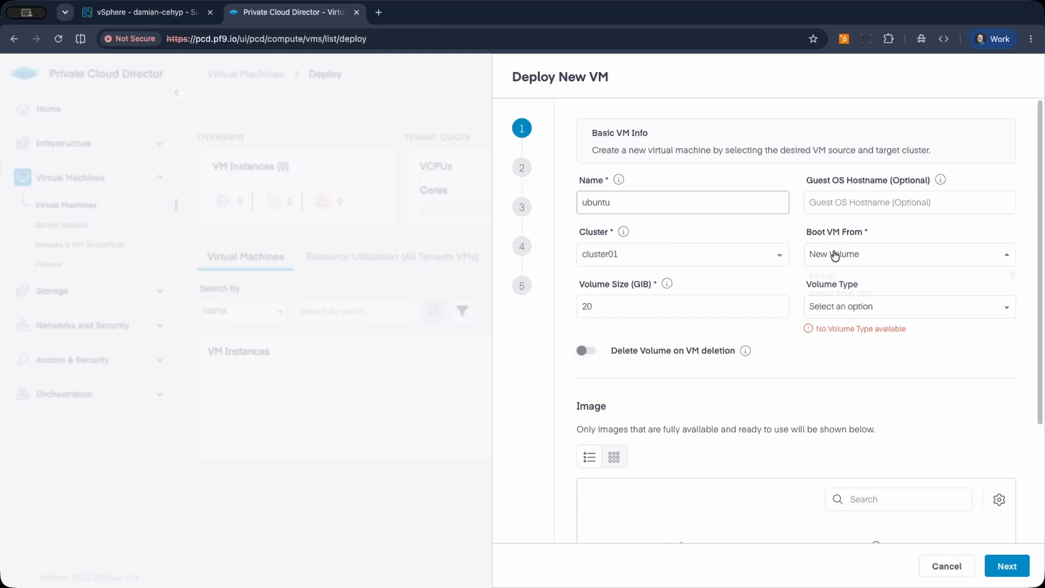
{"action": "left_click", "coordinate": [835, 276]}
{"action": "scroll", "coordinate": [816, 332], "scroll_direction": "down", "scroll_amount": 3}
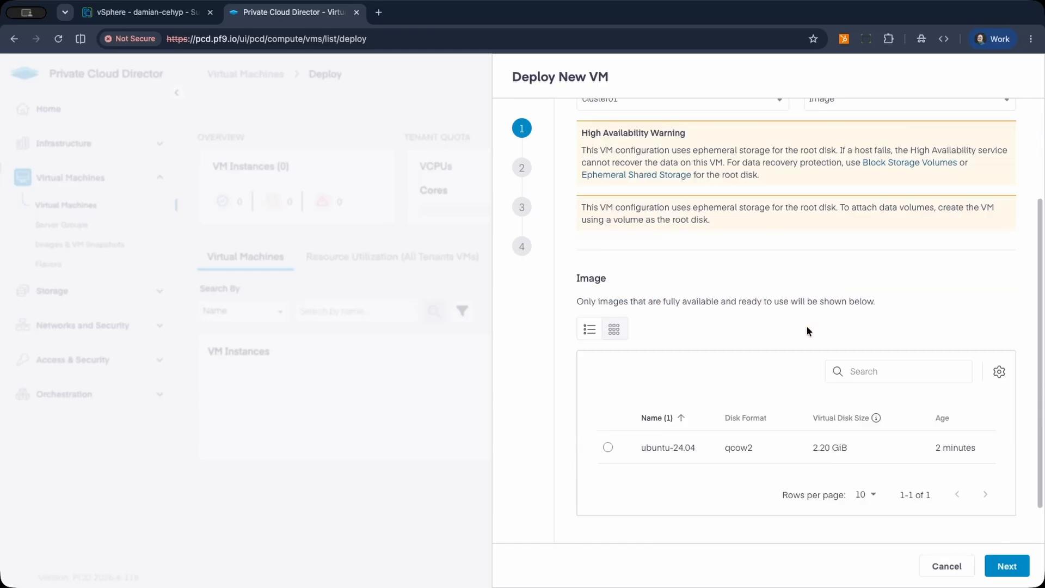
{"action": "scroll", "coordinate": [807, 331], "scroll_direction": "down", "scroll_amount": 1}
{"action": "left_click", "coordinate": [608, 417]}
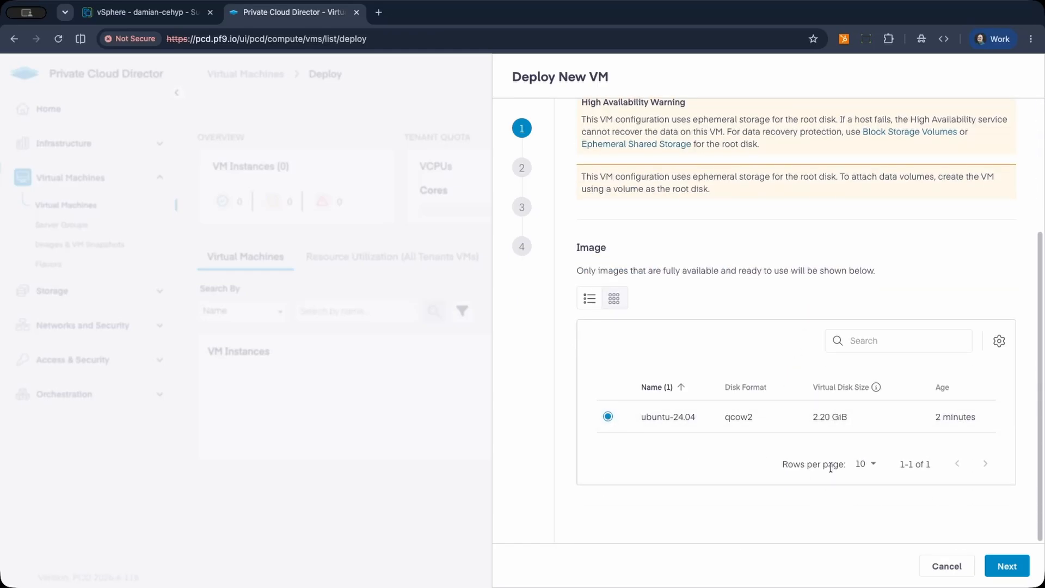
{"action": "left_click", "coordinate": [1008, 566]}
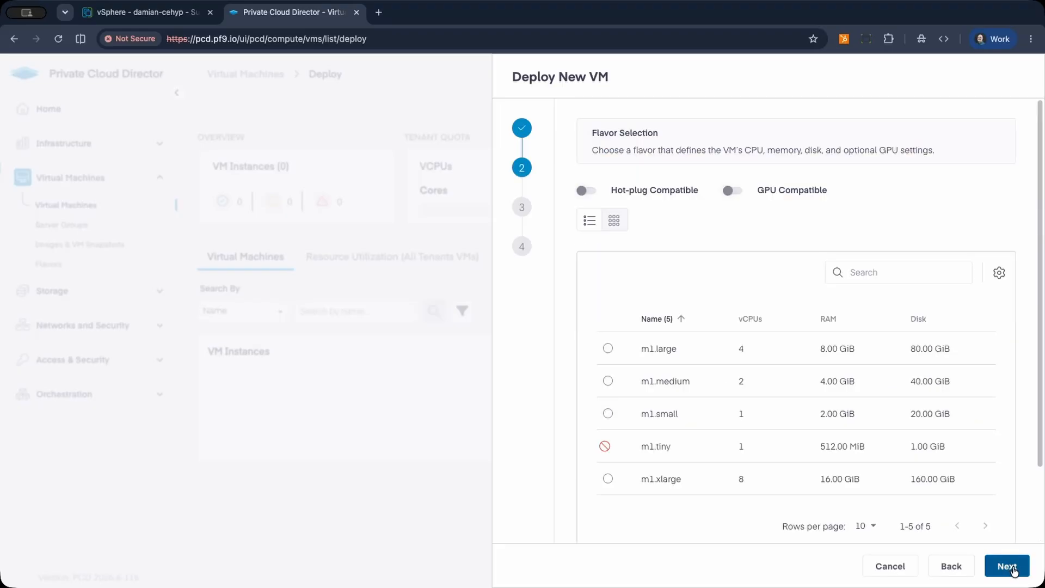
Select the m1.medium flavor and attach the VM to the managed network vmnet.
{"action": "left_click", "coordinate": [607, 382]}
{"action": "left_click", "coordinate": [1011, 566]}
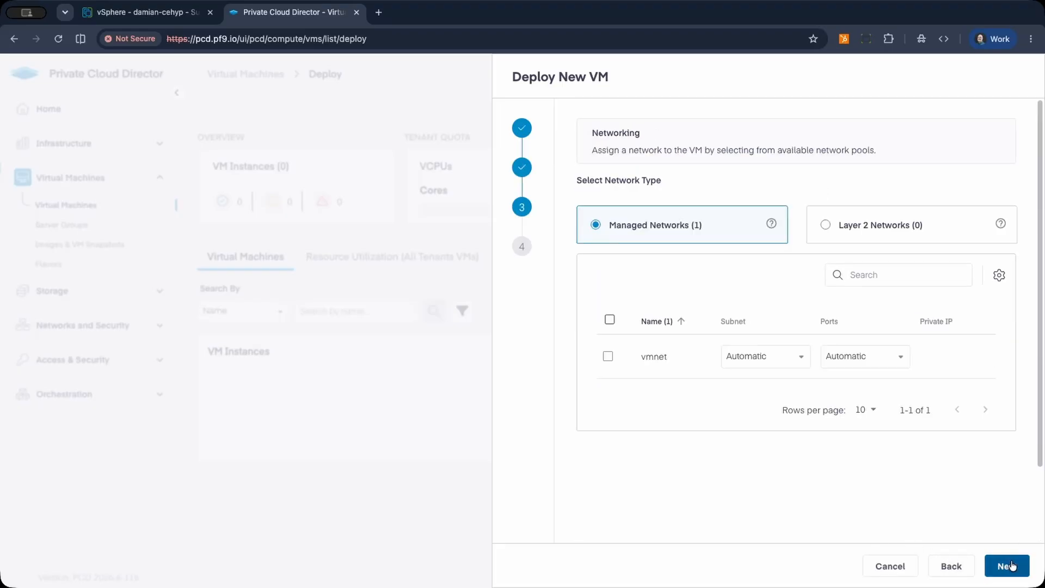
{"action": "left_click", "coordinate": [608, 357]}
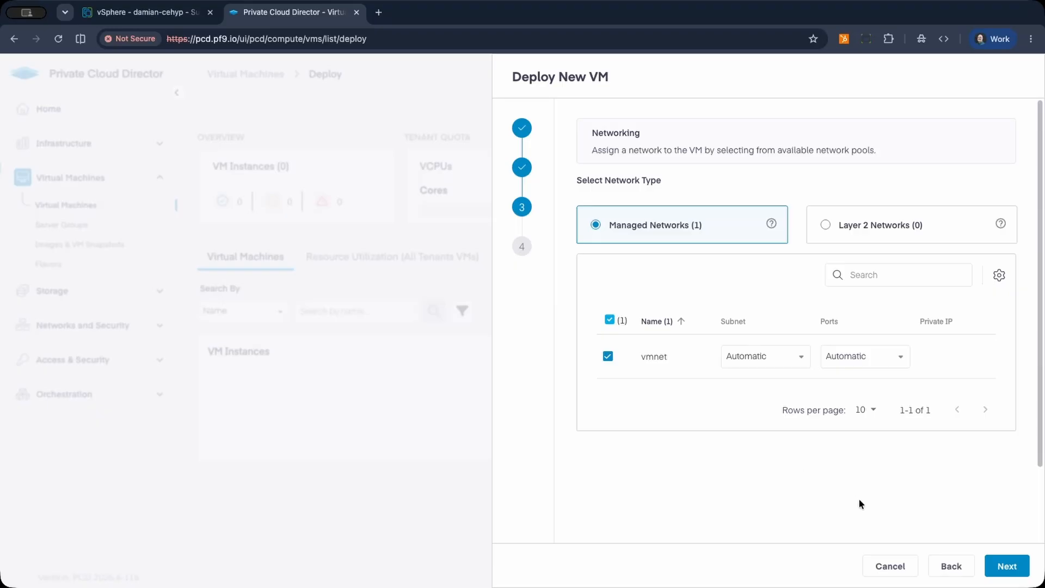
{"action": "left_click", "coordinate": [1007, 566]}
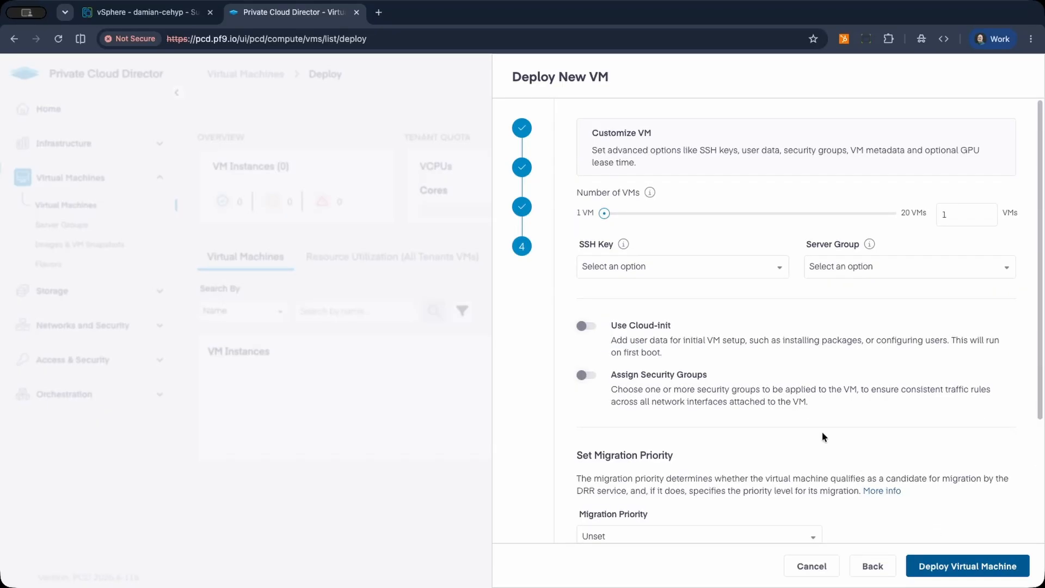
Enable Cloud-init for the VM and review its default YAML configuration.
{"action": "left_click", "coordinate": [584, 327]}
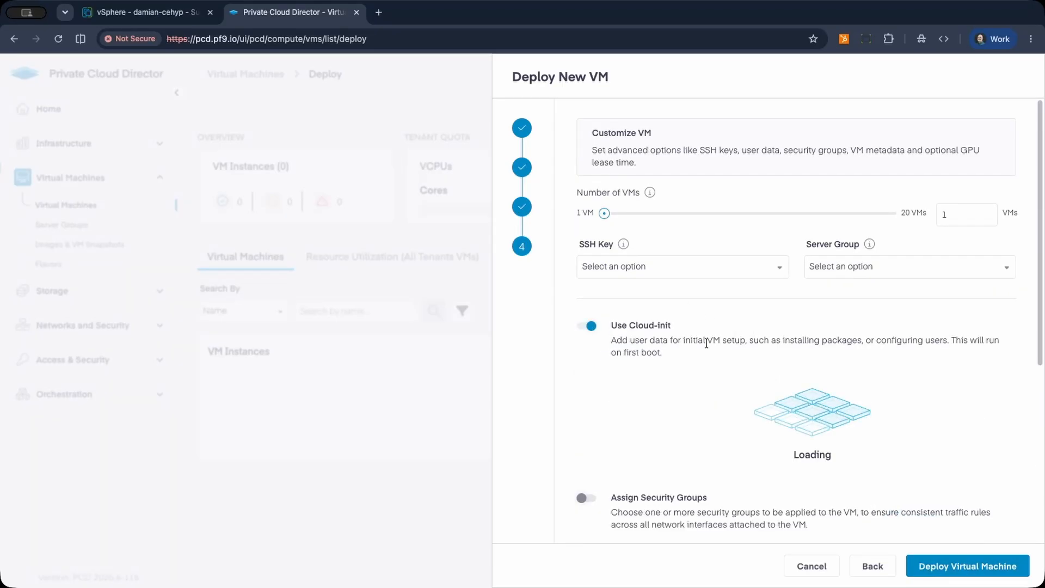
{"action": "scroll", "coordinate": [819, 387], "scroll_direction": "down", "scroll_amount": 3}
{"action": "scroll", "coordinate": [819, 386], "scroll_direction": "down", "scroll_amount": 5}
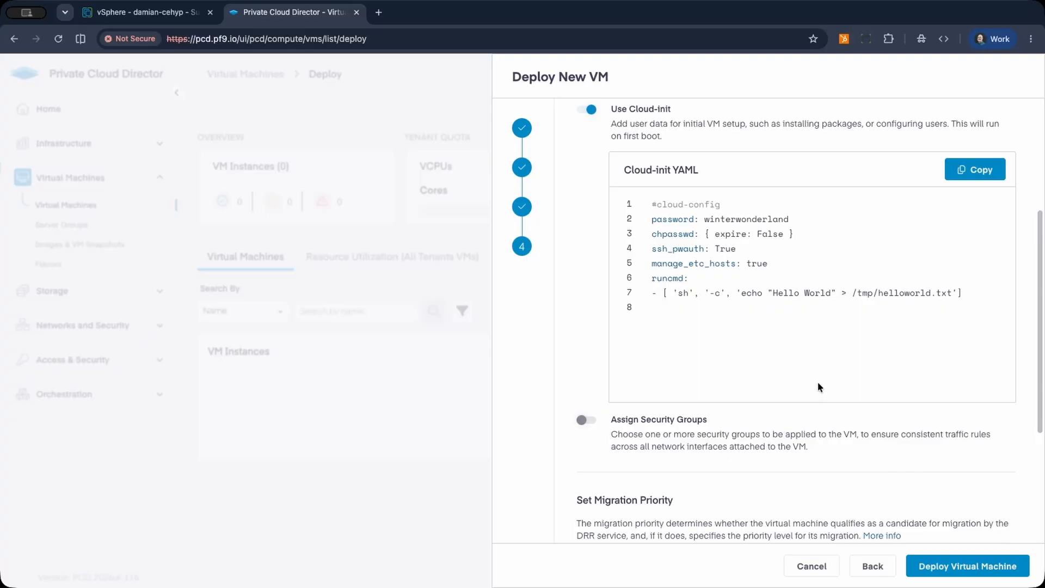
Deploy the configured virtual machine and refresh the VM instances list while it builds.
{"action": "left_click", "coordinate": [959, 566]}
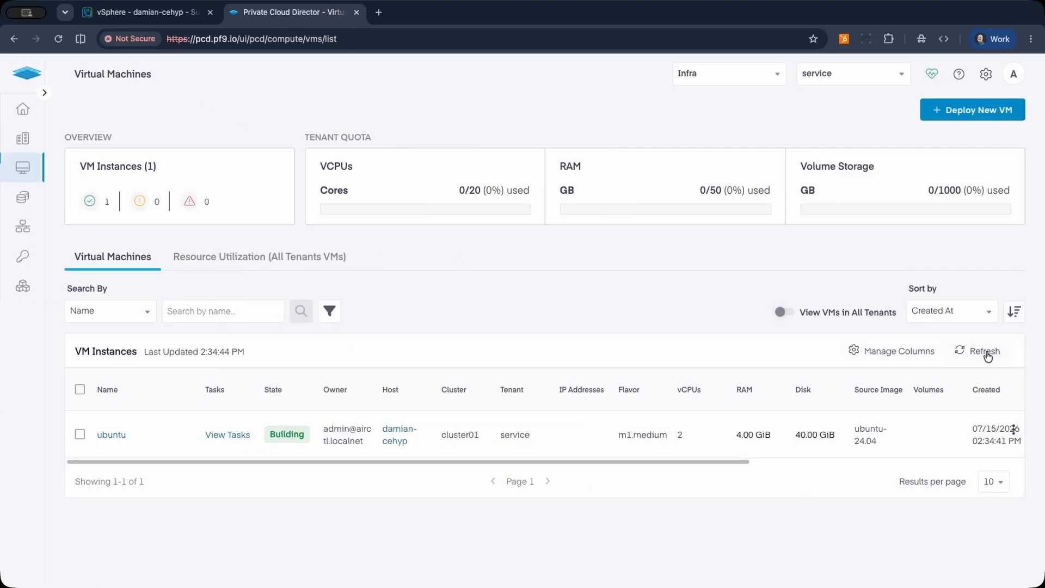
{"action": "left_click", "coordinate": [986, 352]}
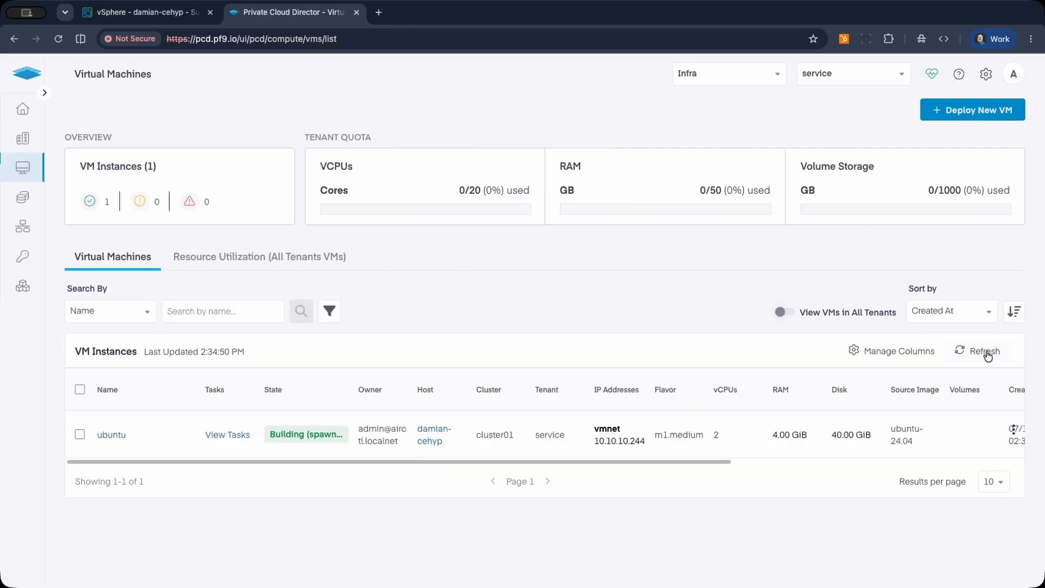
{"action": "left_click", "coordinate": [987, 351]}
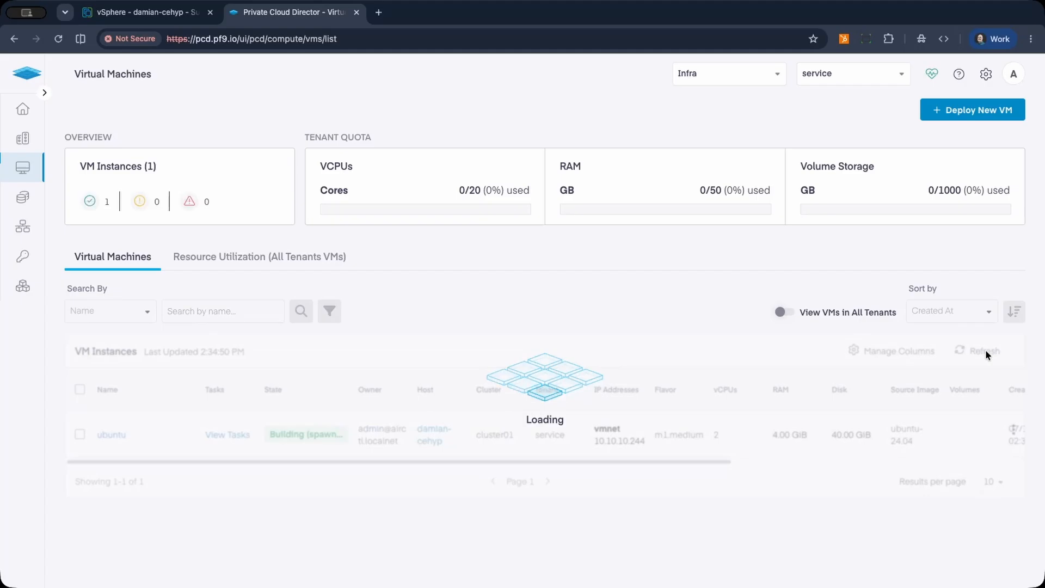
{"action": "left_click", "coordinate": [987, 352]}
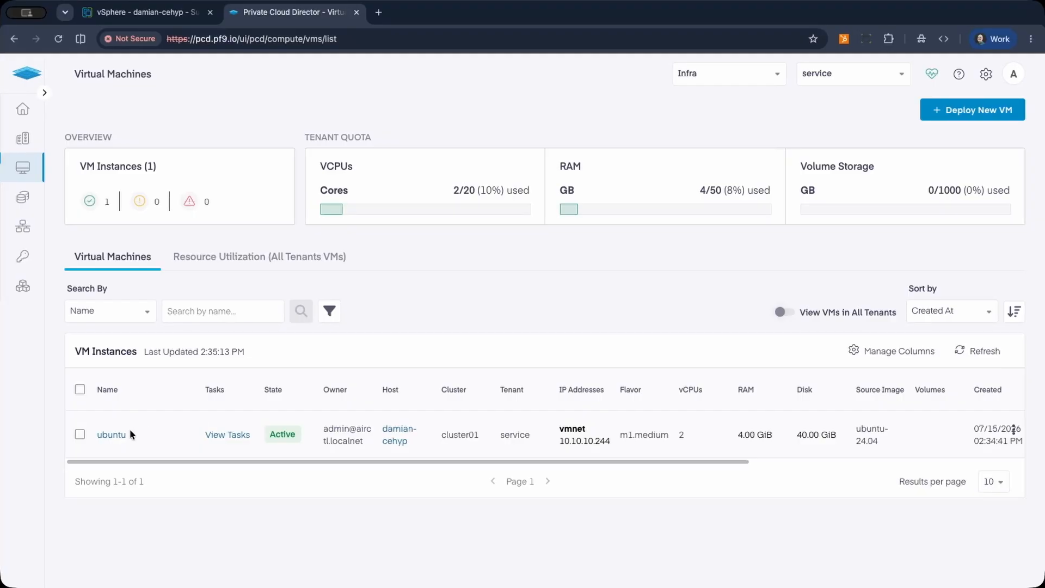
Select the ubuntu VM and review its available power, networking and other management actions.
{"action": "left_click", "coordinate": [80, 435]}
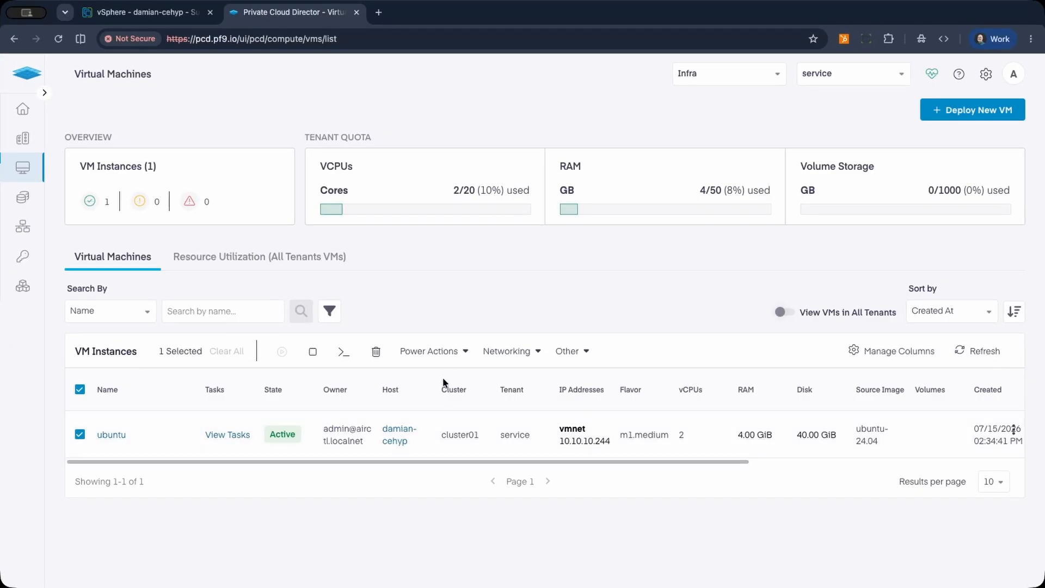
{"action": "left_click", "coordinate": [464, 349]}
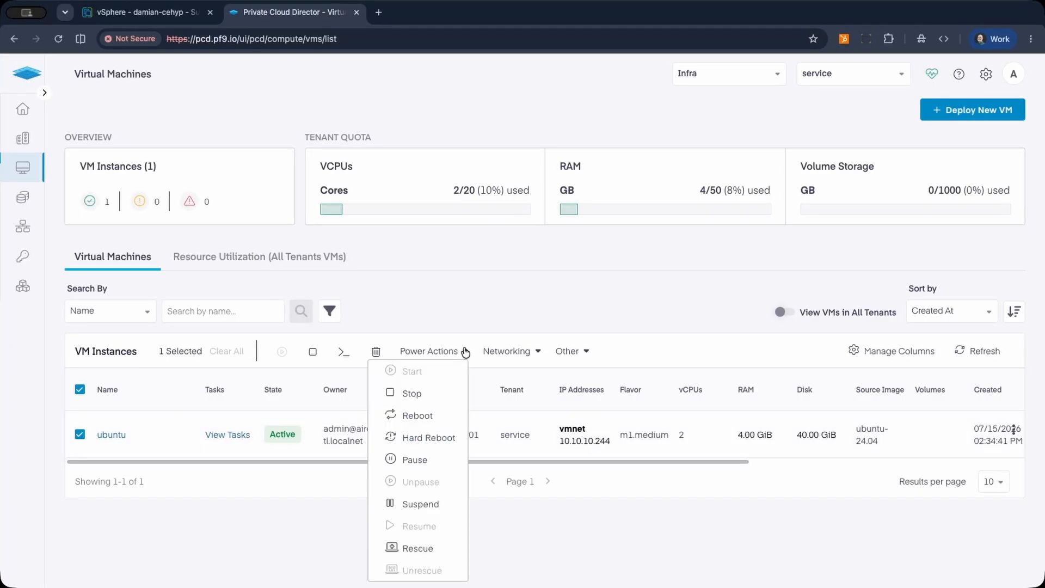
{"action": "left_click", "coordinate": [526, 353]}
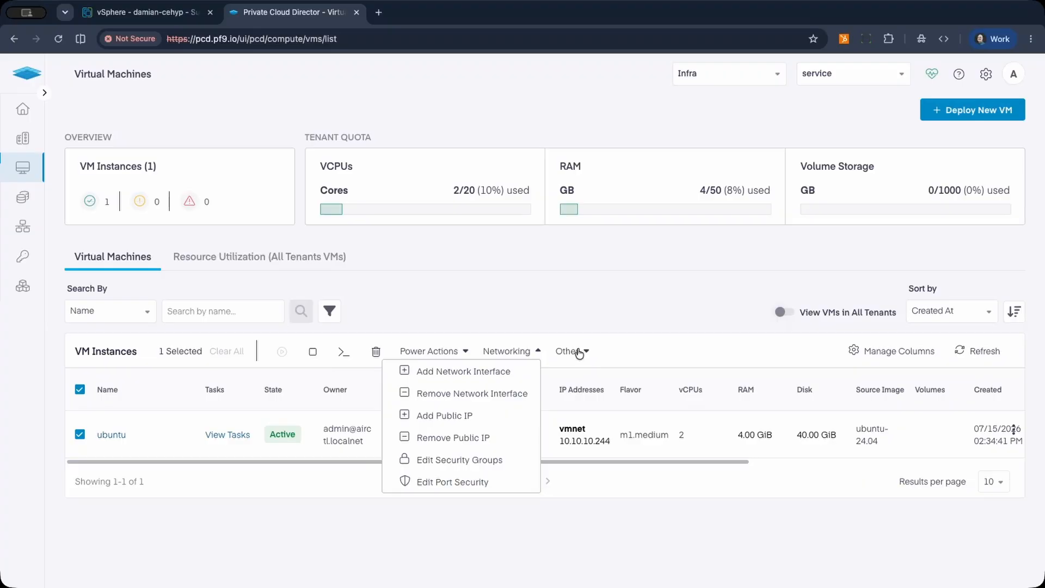
{"action": "left_click", "coordinate": [586, 352]}
{"action": "scroll", "coordinate": [648, 361], "scroll_direction": "down", "scroll_amount": 3}
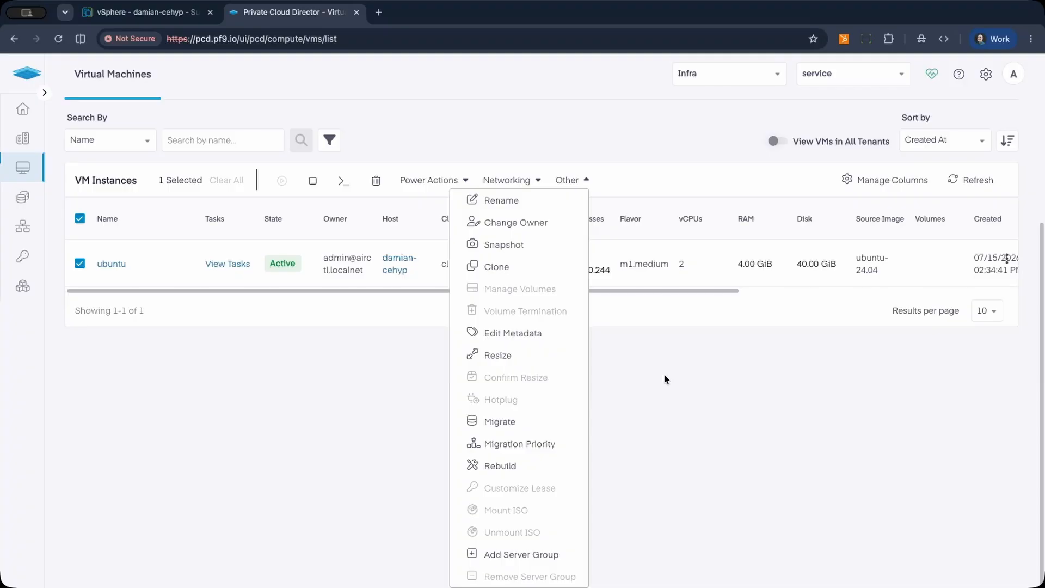
{"action": "left_click", "coordinate": [664, 375]}
{"action": "scroll", "coordinate": [664, 375], "scroll_direction": "up", "scroll_amount": 3}
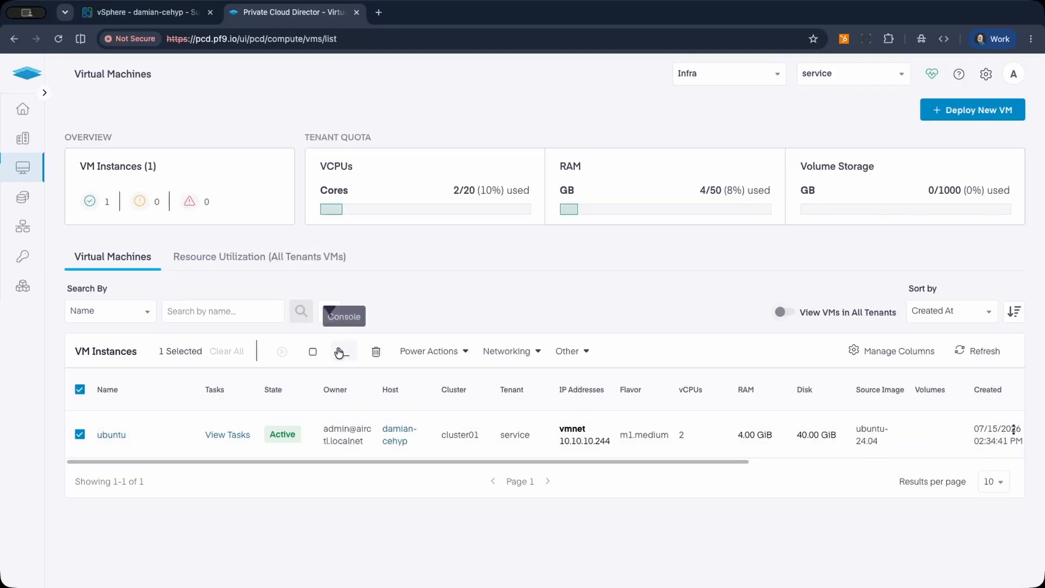
Open the ubuntu VM's console and log in as ubuntu with the account password.
{"action": "left_click", "coordinate": [341, 351]}
{"action": "left_click", "coordinate": [381, 387]}
{"action": "left_click", "coordinate": [385, 471]}
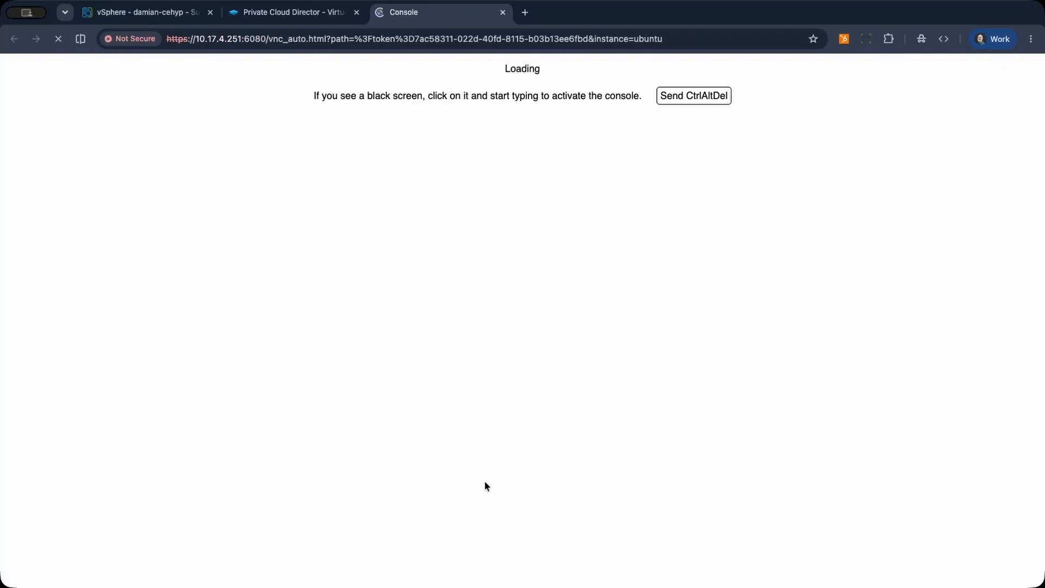
{"action": "type", "text": "ubuntu login: ubun"}
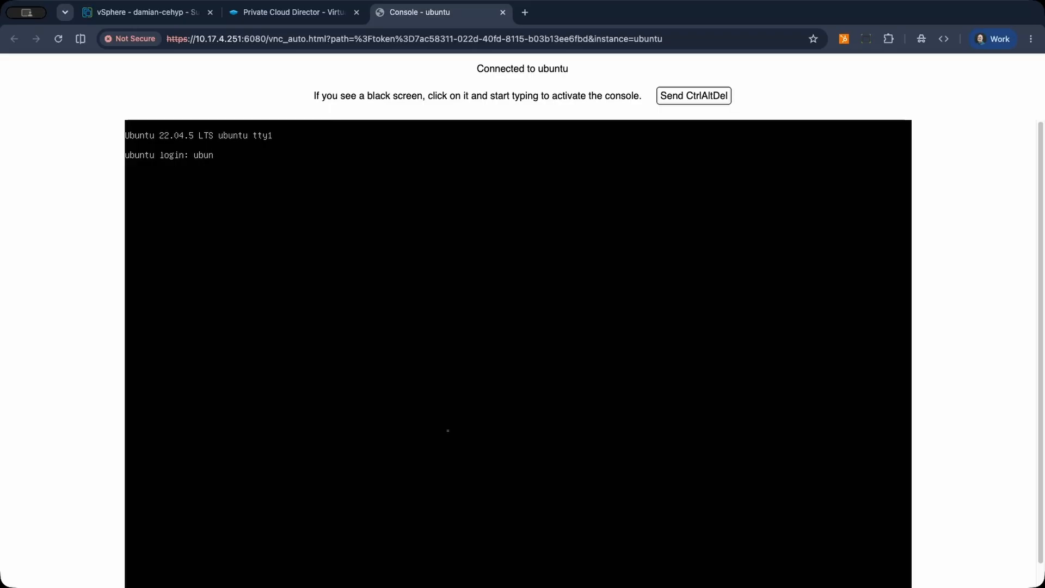
{"action": "key", "text": "Return"}
Switch to the root shell with "sudo su -" and list the VM's network interfaces with "ip a".
{"action": "key", "text": "Return"}
{"action": "type", "text": "sudo su -"}
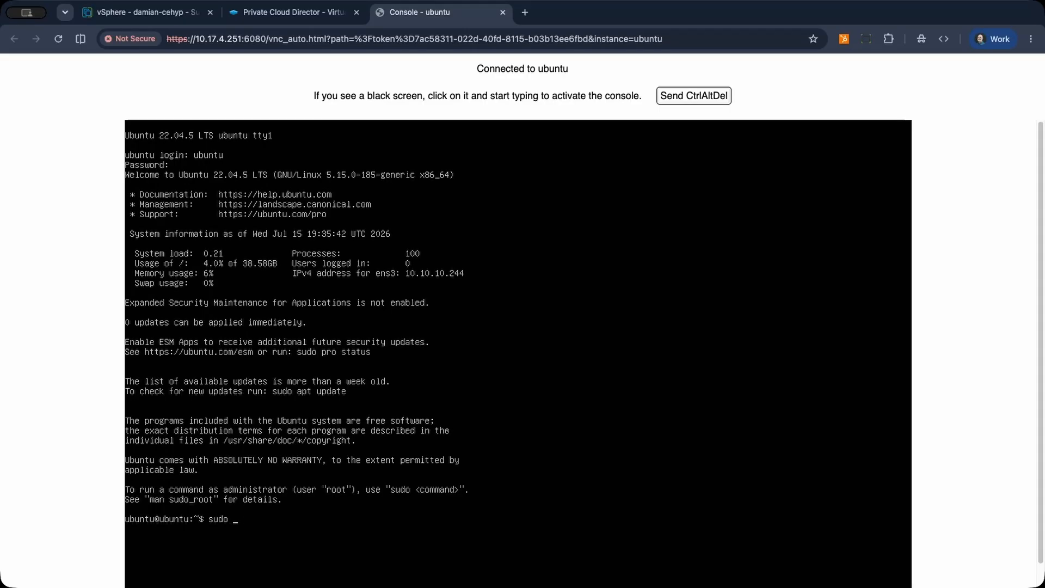
{"action": "key", "text": "Return"}
{"action": "type", "text": "ip a"}
{"action": "key", "text": "Return"}
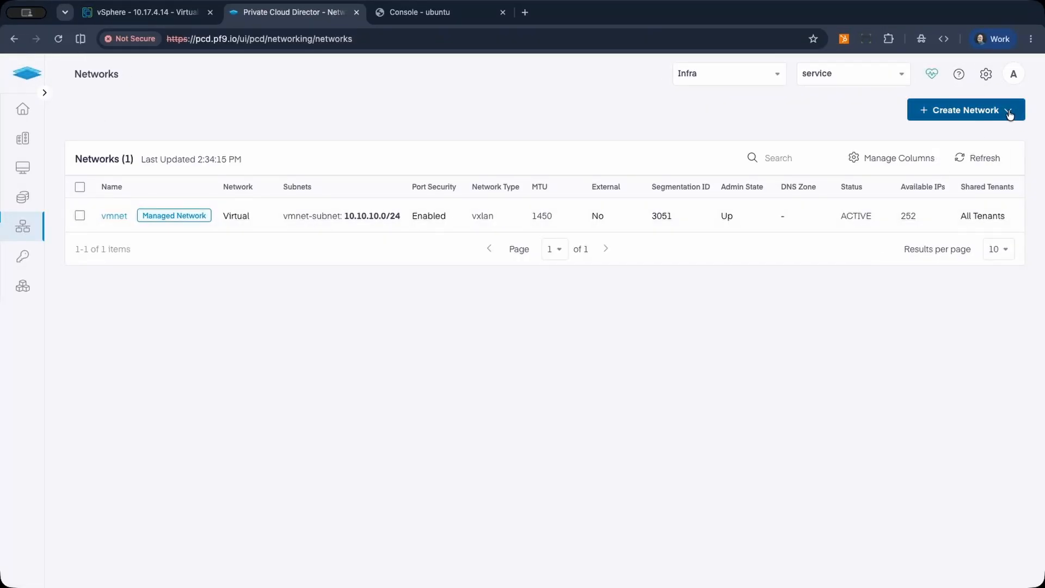
Start a new physical network in Private Cloud Director, name it phynet and make it a managed network.
{"action": "left_click", "coordinate": [1010, 114]}
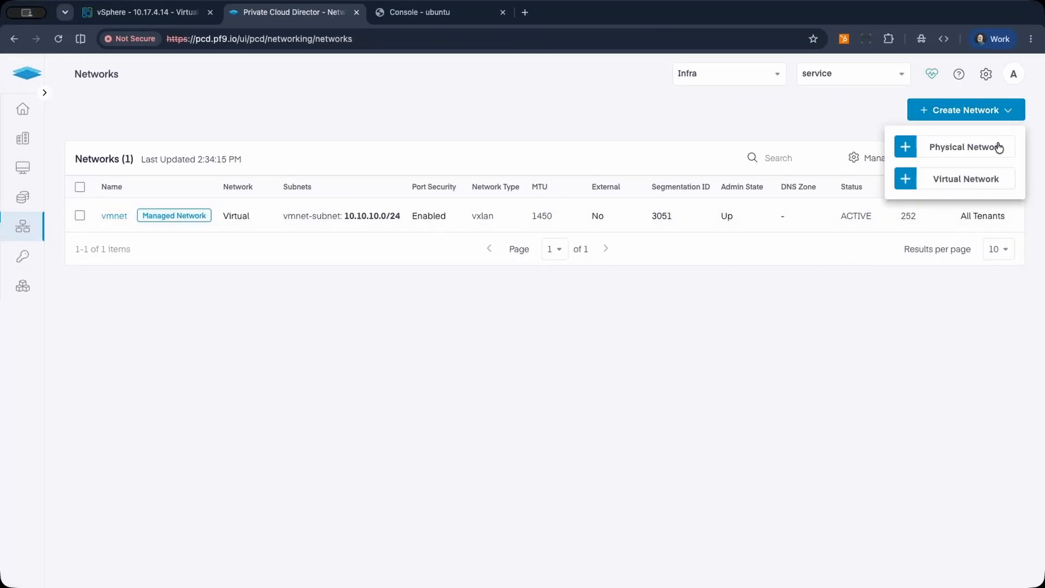
{"action": "left_click", "coordinate": [940, 147]}
{"action": "left_click", "coordinate": [665, 172]}
{"action": "type", "text": "phynet"}
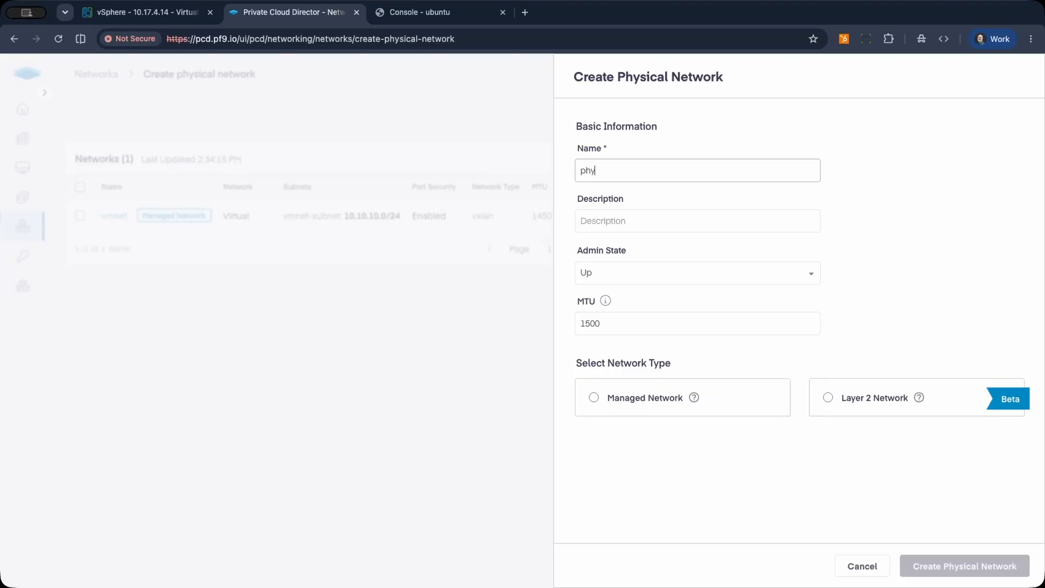
{"action": "left_click", "coordinate": [593, 398]}
{"action": "scroll", "coordinate": [877, 261], "scroll_direction": "down", "scroll_amount": 4}
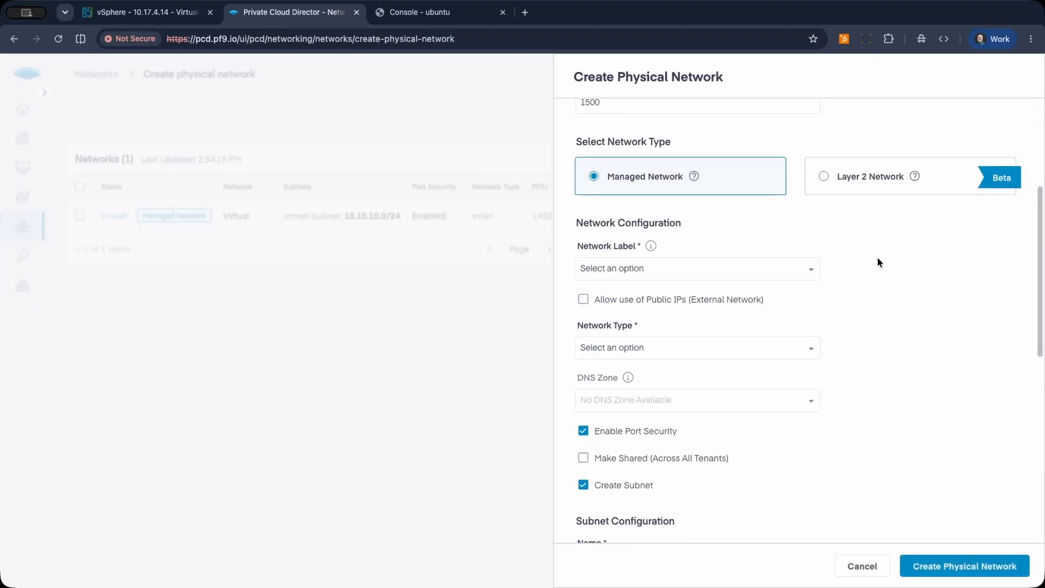
Assign the network label phynet, allow use of public IPs and set the network type to Flat (Untagged).
{"action": "left_click", "coordinate": [710, 269]}
{"action": "left_click", "coordinate": [666, 294]}
{"action": "left_click", "coordinate": [647, 300]}
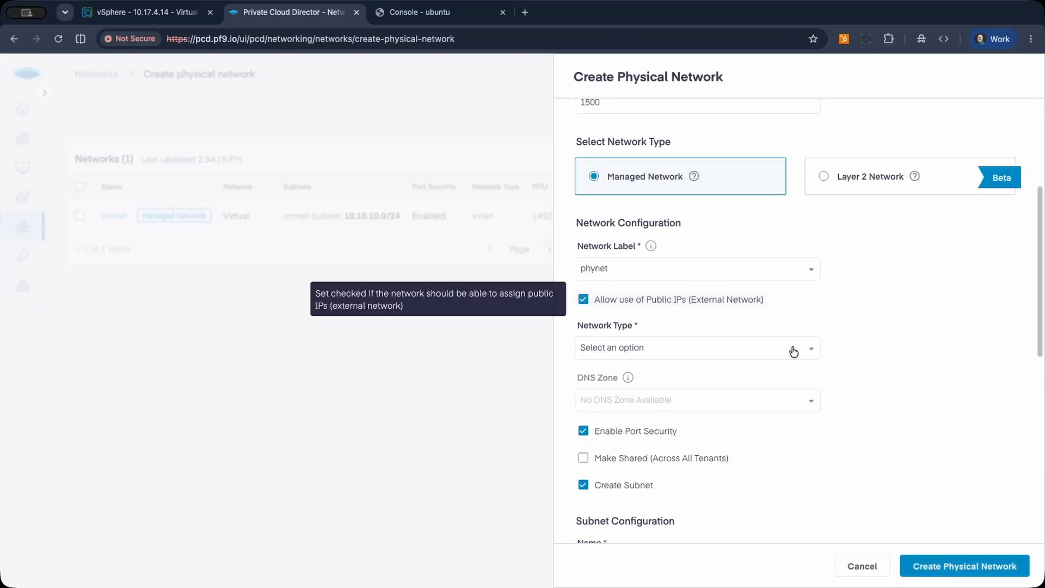
{"action": "left_click", "coordinate": [791, 349]}
{"action": "left_click", "coordinate": [737, 374]}
{"action": "scroll", "coordinate": [897, 338], "scroll_direction": "down", "scroll_amount": 3}
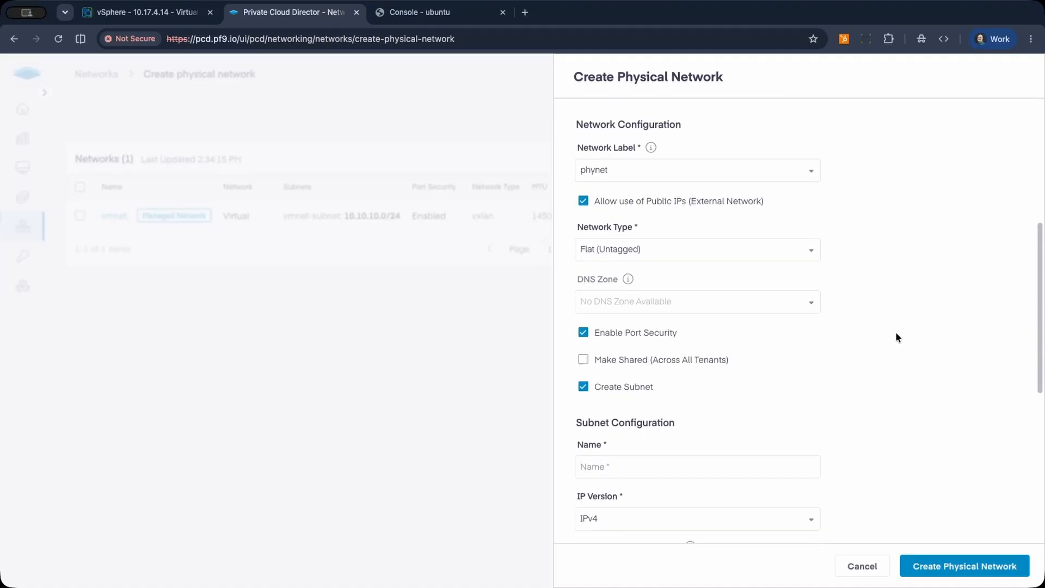
Share the physical network across all tenants and name its subnet phynet-subnet.
{"action": "left_click", "coordinate": [688, 338]}
{"action": "scroll", "coordinate": [869, 342], "scroll_direction": "down", "scroll_amount": 3}
{"action": "left_click", "coordinate": [667, 360]}
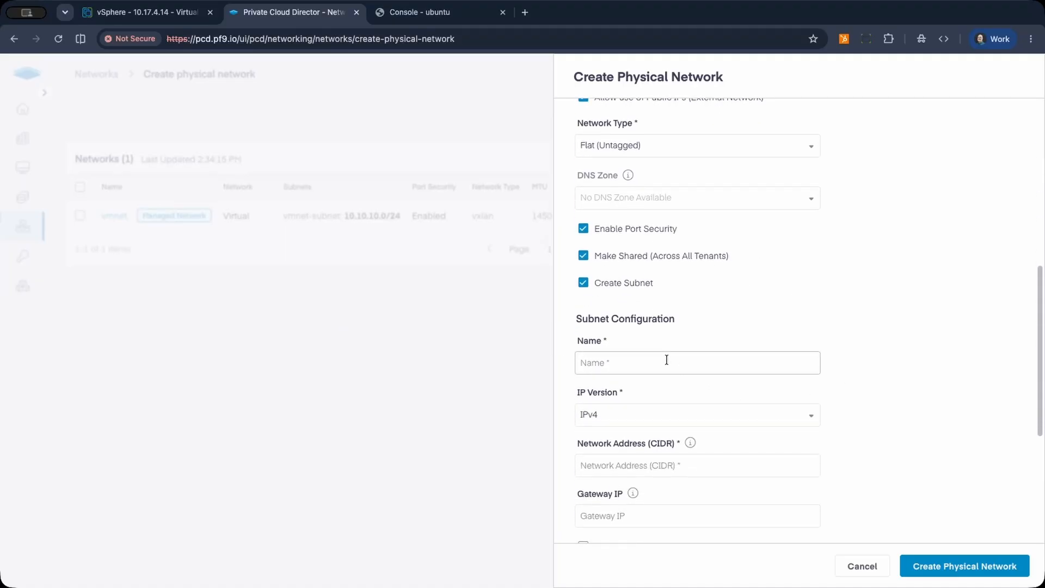
{"action": "type", "text": "phynet-subnet"}
{"action": "scroll", "coordinate": [941, 317], "scroll_direction": "down", "scroll_amount": 3}
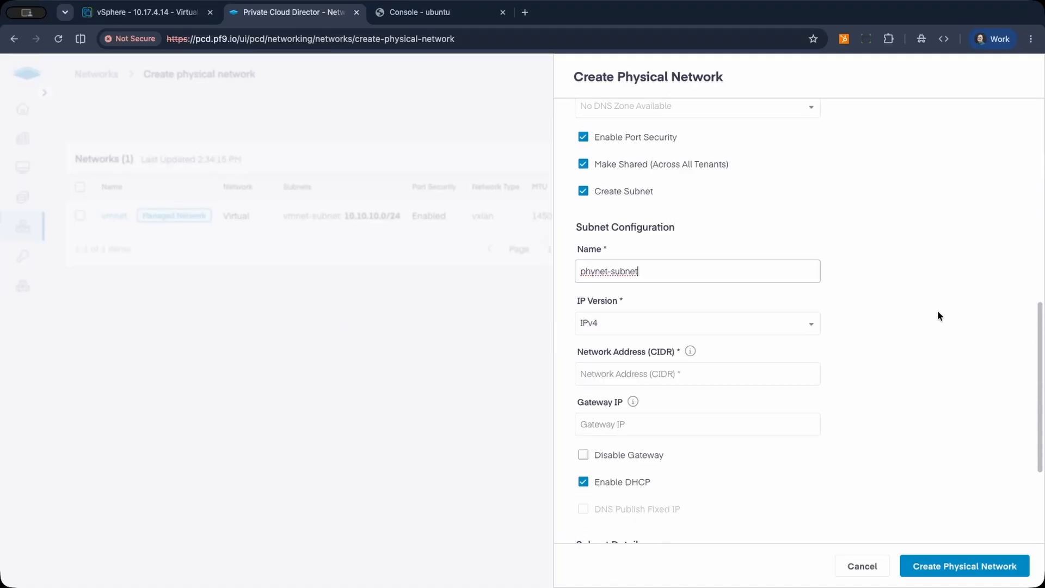
Set the subnet's network address to 10.17.4.0/24 and its gateway IP to 10.17.4.1.
{"action": "left_click", "coordinate": [705, 375]}
{"action": "type", "text": "10.17.4"}
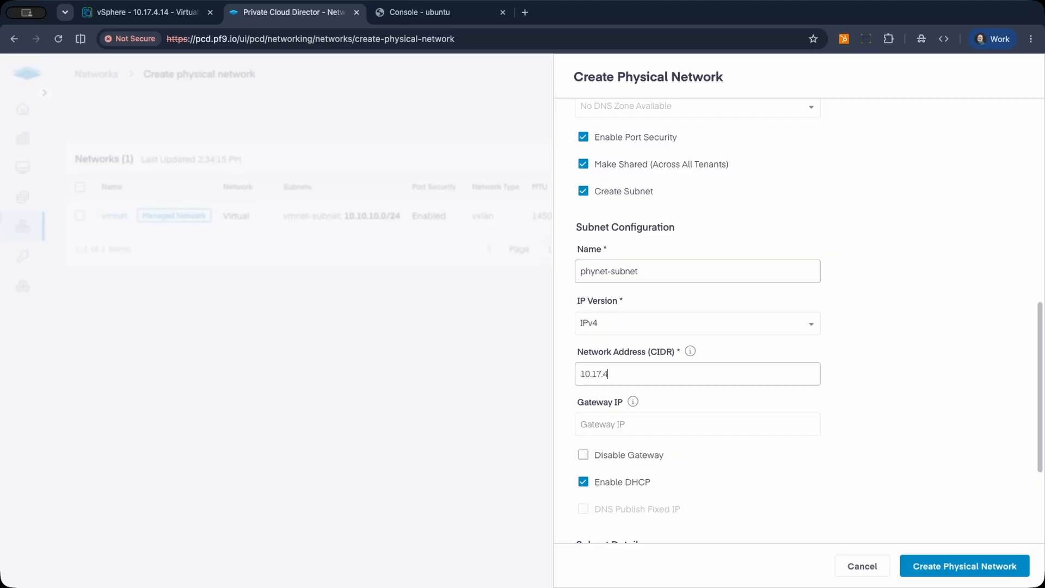
{"action": "type", "text": ".0/24"}
{"action": "left_click", "coordinate": [655, 427]}
{"action": "type", "text": "10.17"}
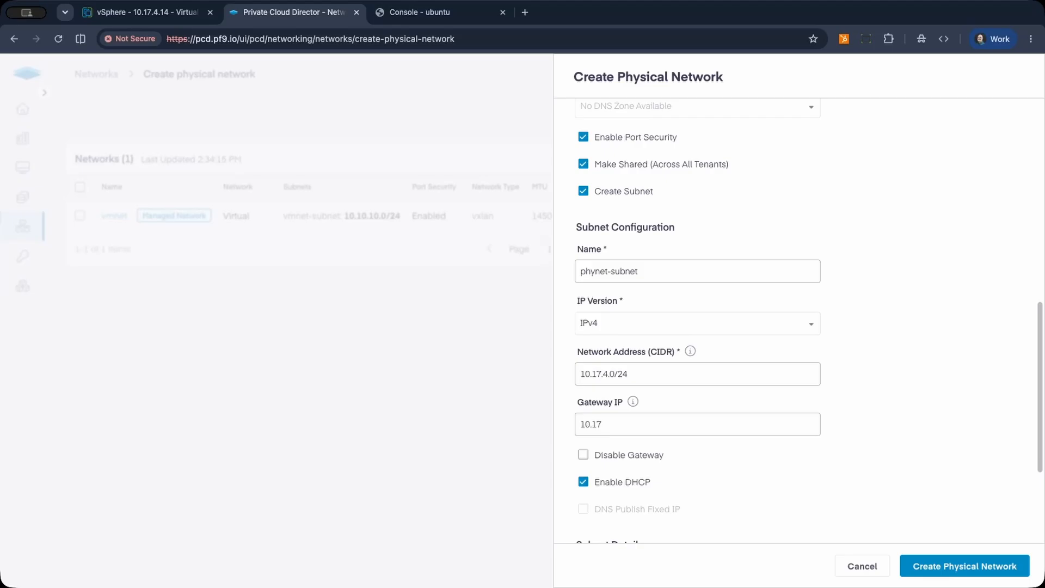
{"action": "type", "text": ".4.1"}
{"action": "scroll", "coordinate": [626, 430], "scroll_direction": "down", "scroll_amount": 3}
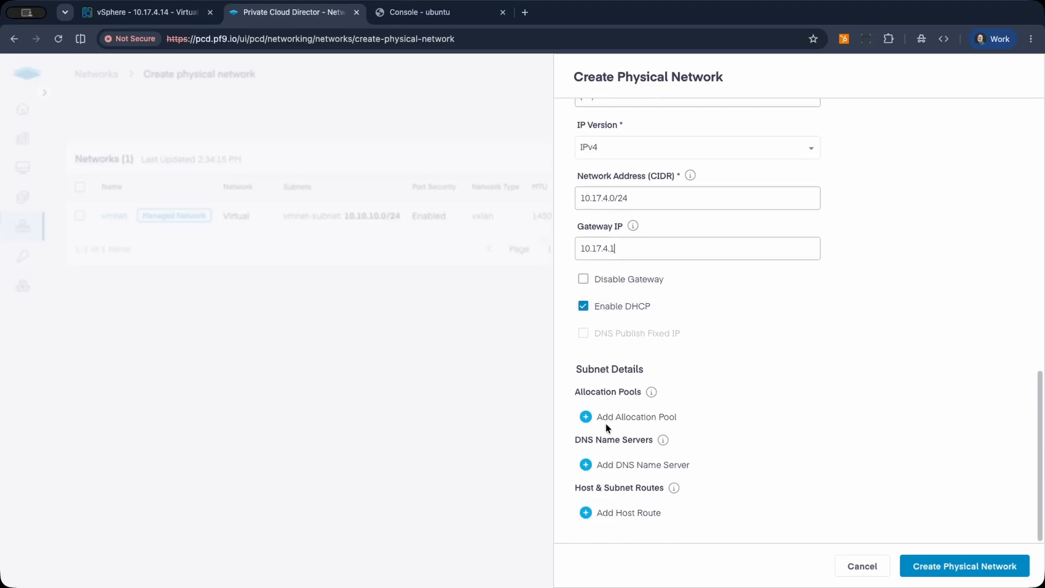
Disable DHCP, add the allocation pool 10.17.4.240-10.17.4.245 and create the physical network.
{"action": "left_click", "coordinate": [582, 306]}
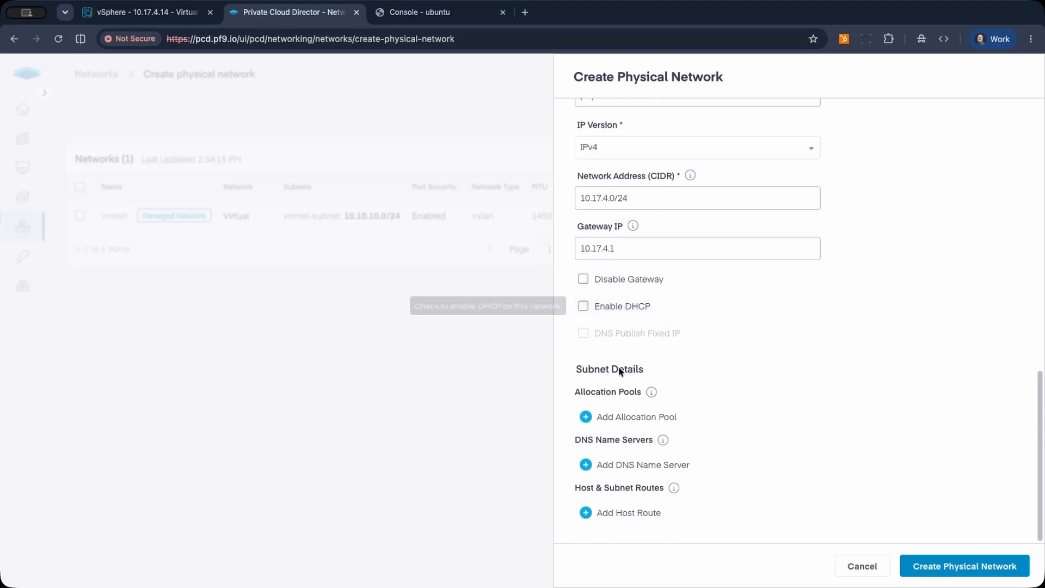
{"action": "left_click", "coordinate": [598, 423]}
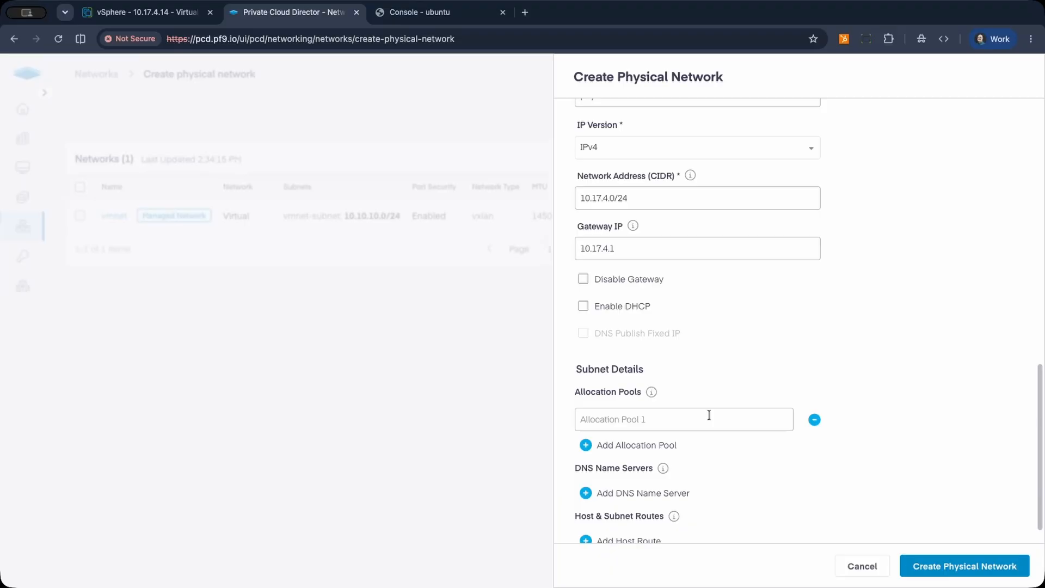
{"action": "type", "text": "10.17.4.240-10.17.4.245"}
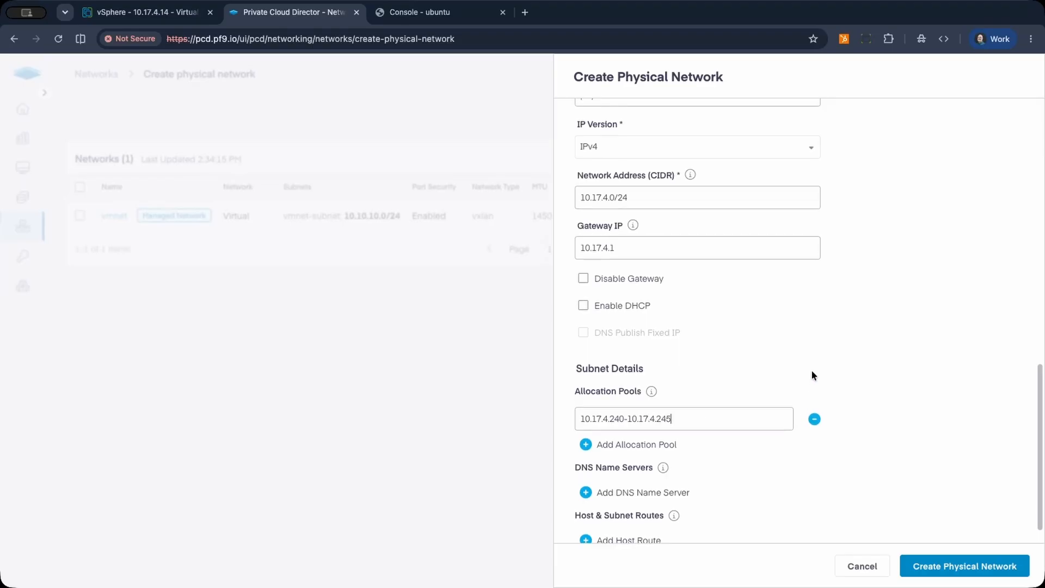
{"action": "scroll", "coordinate": [814, 373], "scroll_direction": "down", "scroll_amount": 1}
{"action": "left_click", "coordinate": [999, 566]}
Create a router named router with phynet as its external network and an interface on vmnet-subnet (10.10.10.0/24).
{"action": "mouse_move", "coordinate": [25, 230]}
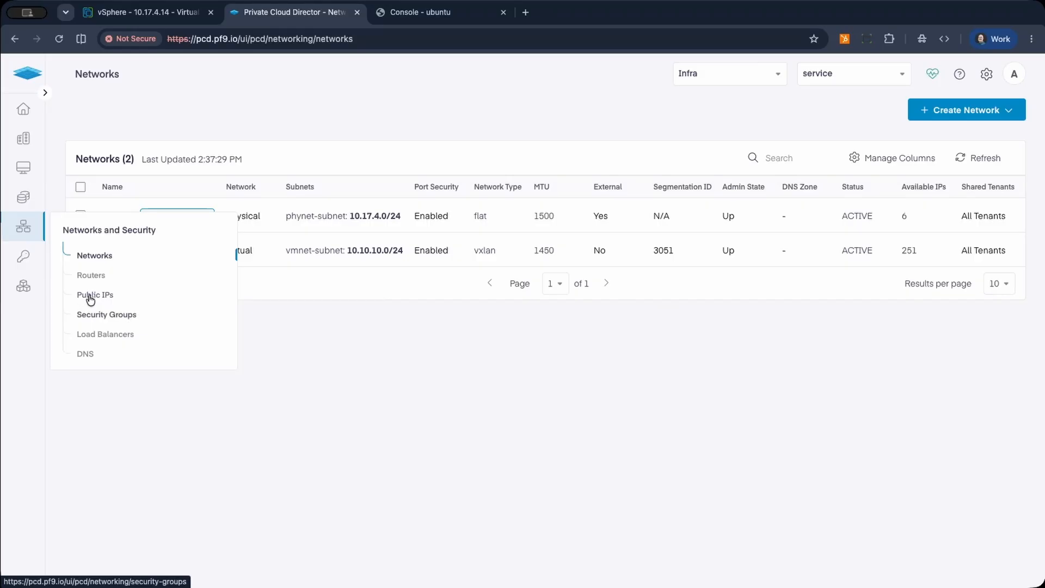
{"action": "left_click", "coordinate": [84, 274]}
{"action": "left_click", "coordinate": [955, 112]}
{"action": "left_click", "coordinate": [847, 210]}
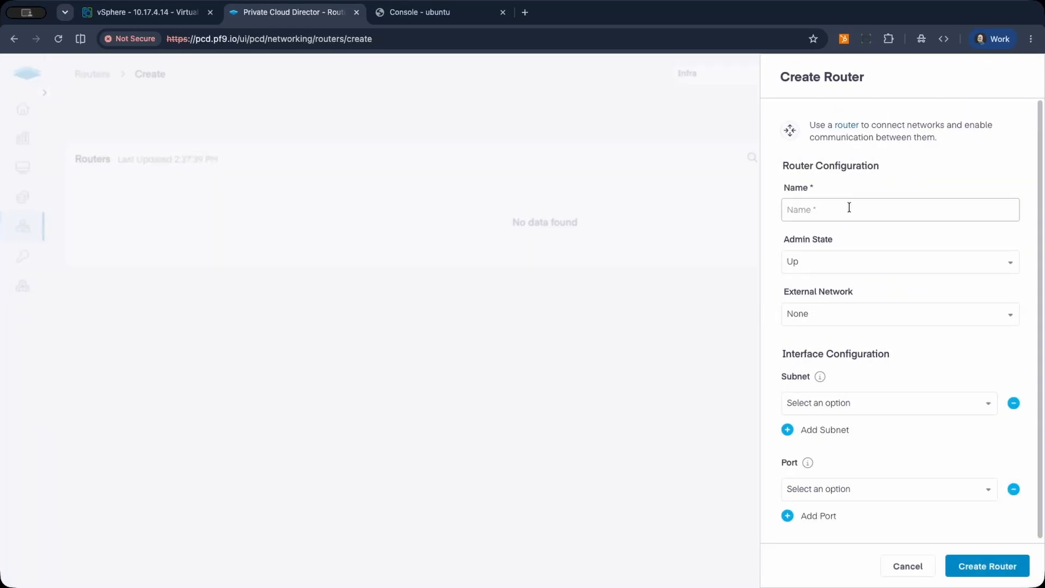
{"action": "type", "text": "router"}
{"action": "left_click", "coordinate": [814, 315]}
{"action": "left_click", "coordinate": [812, 349]}
{"action": "left_click", "coordinate": [835, 402]}
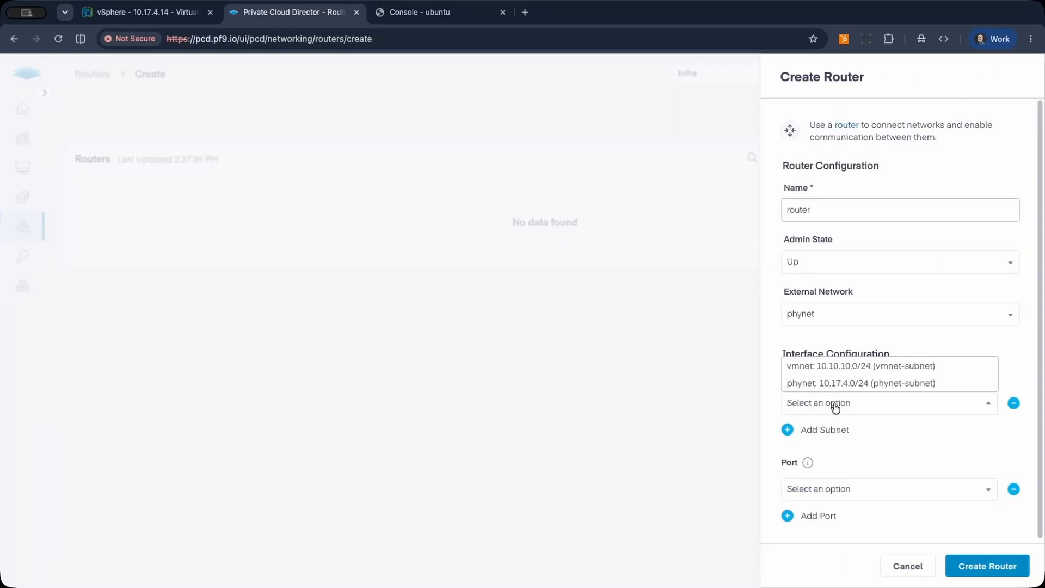
{"action": "left_click", "coordinate": [849, 362]}
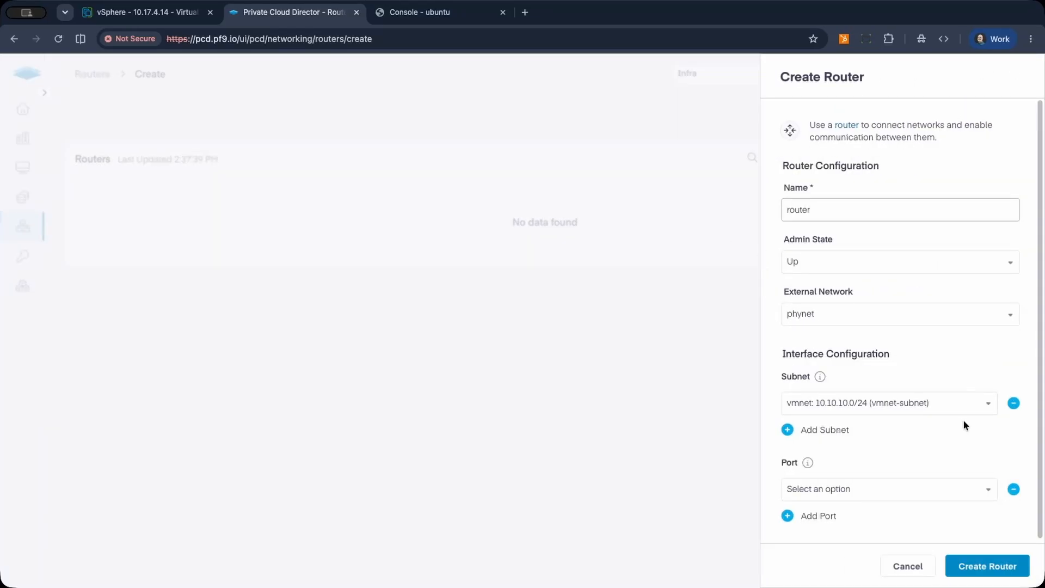
{"action": "left_click", "coordinate": [983, 567]}
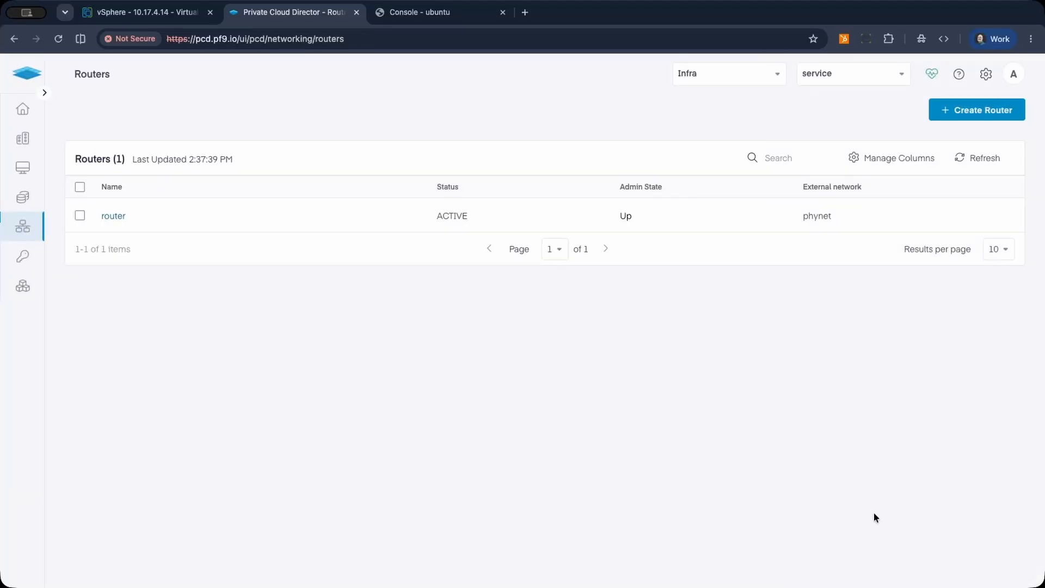
Run "apt-get update" in the ubuntu VM's console and return to the virtual machines list in Private Cloud Director.
{"action": "left_click", "coordinate": [427, 13]}
{"action": "type", "text": "apt-get update"}
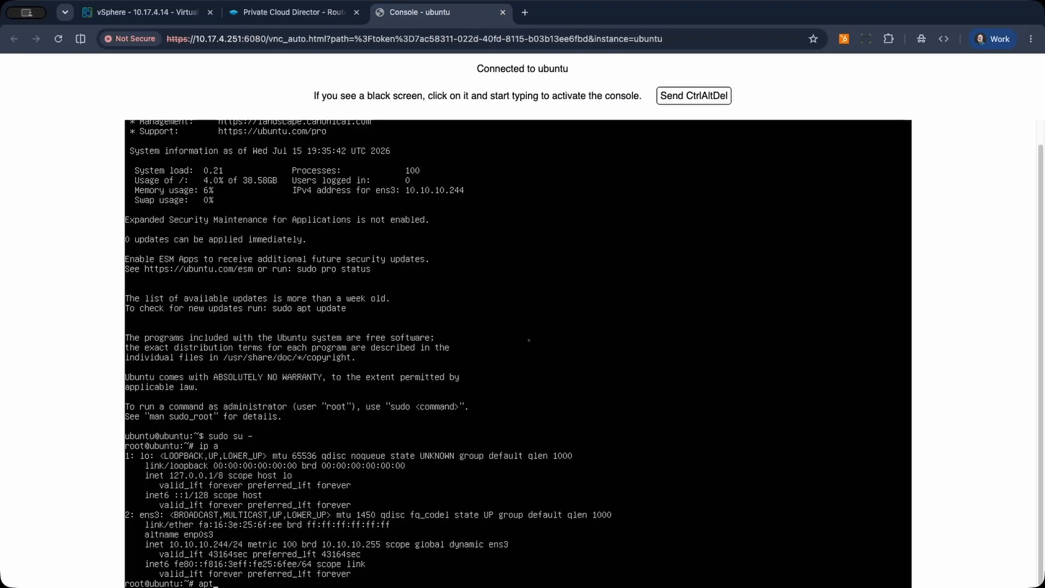
{"action": "key", "text": "Return"}
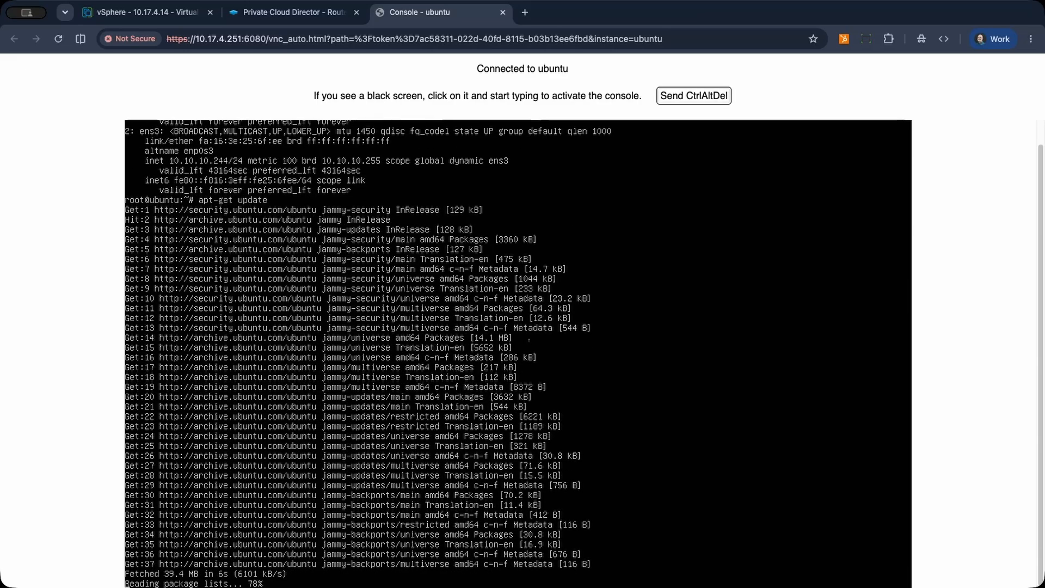
{"action": "key", "text": "ctrl+shift+Tab"}
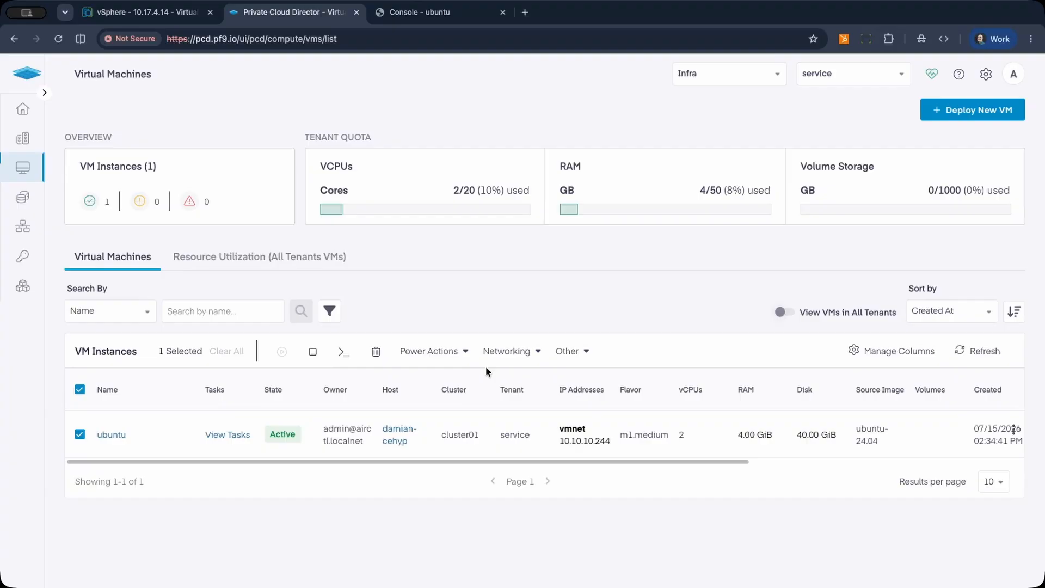